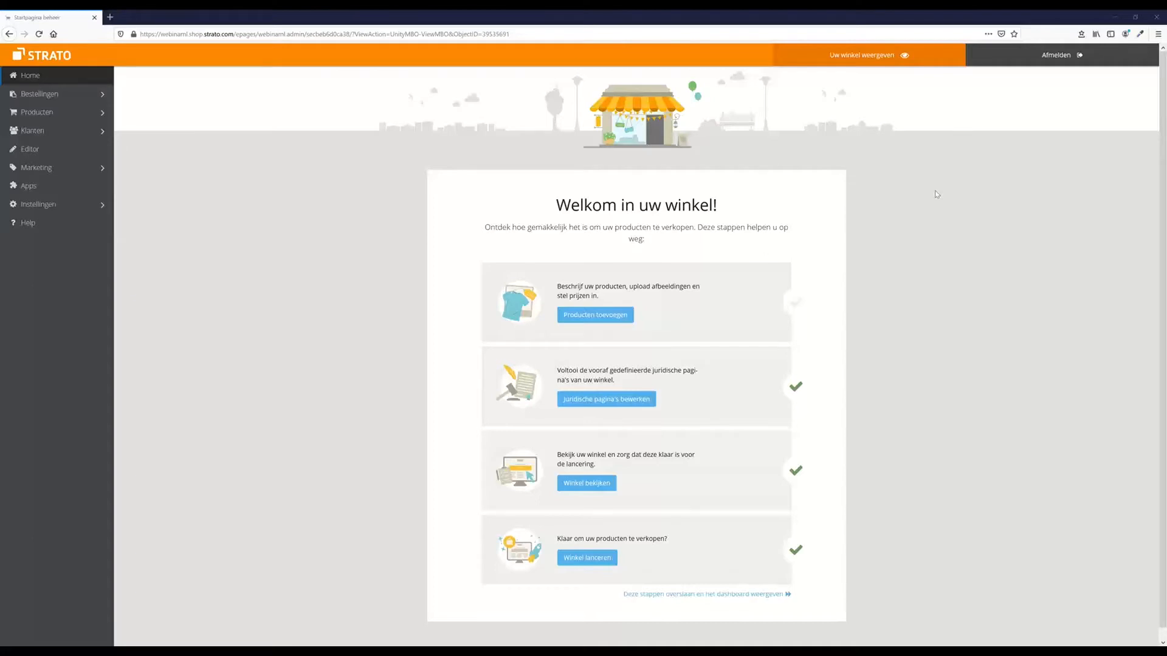
Skip the welcome setup steps and confirm, going straight to the shop dashboard
click(726, 596)
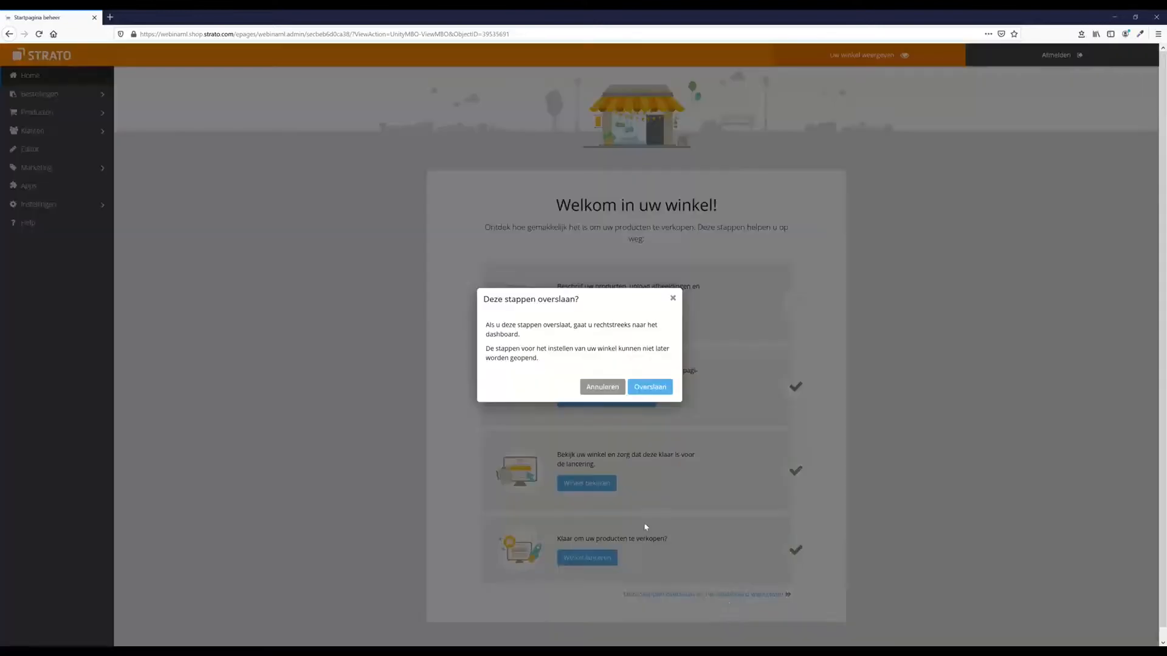
click(654, 388)
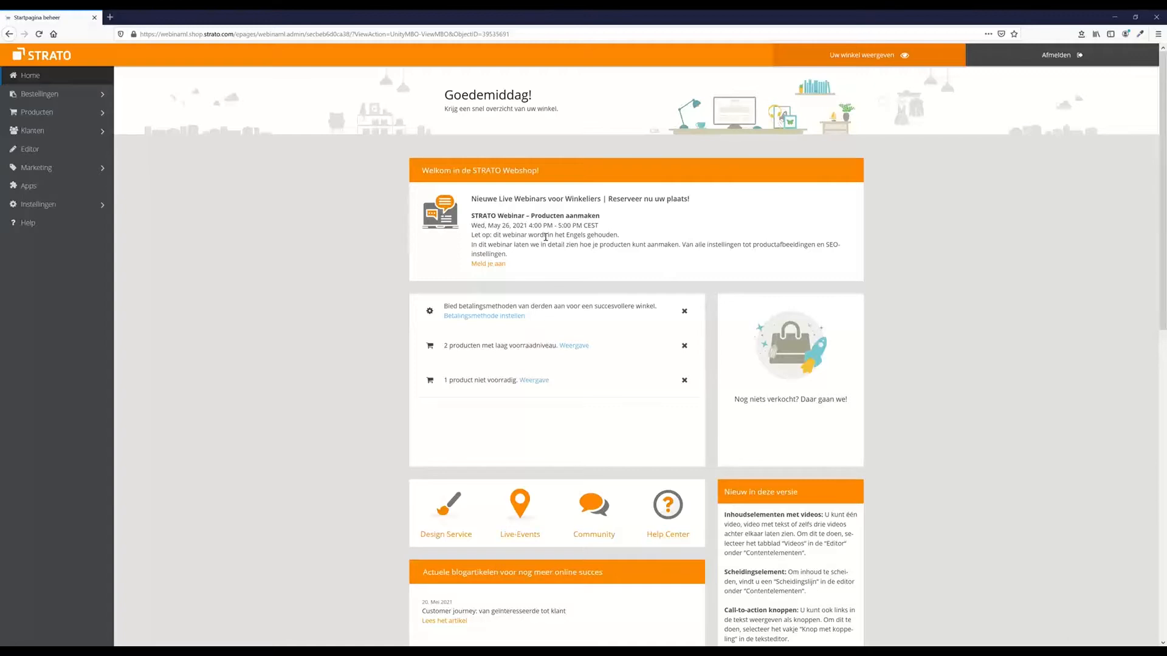
Delete all eight sample products from the product list and start a new product
click(36, 116)
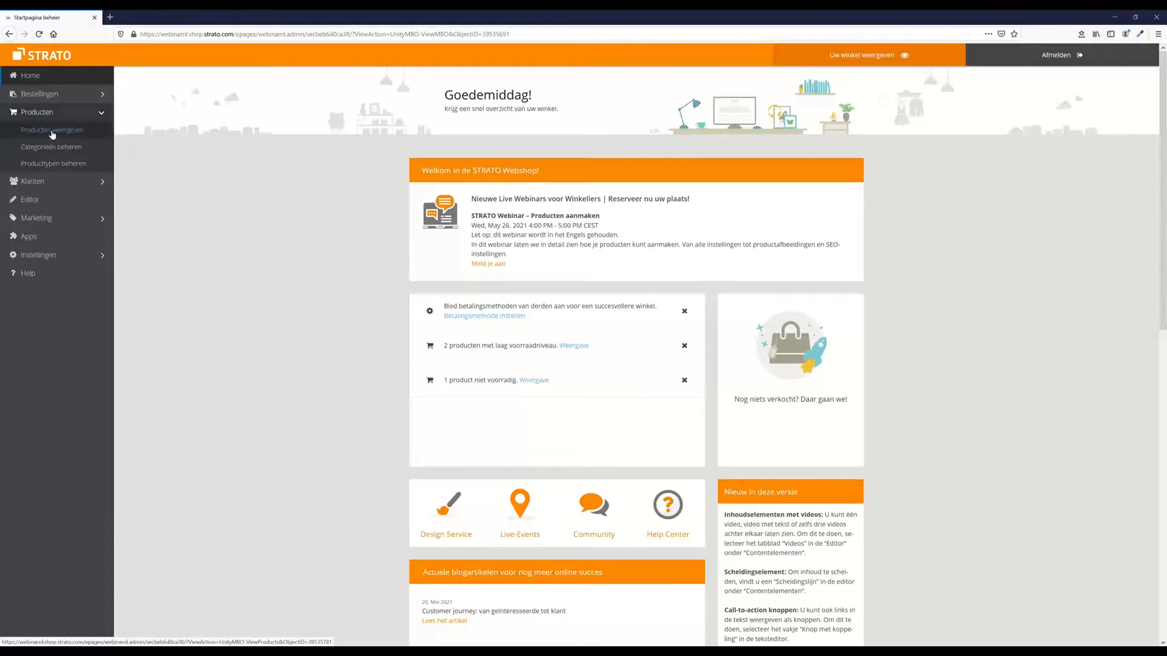
click(52, 132)
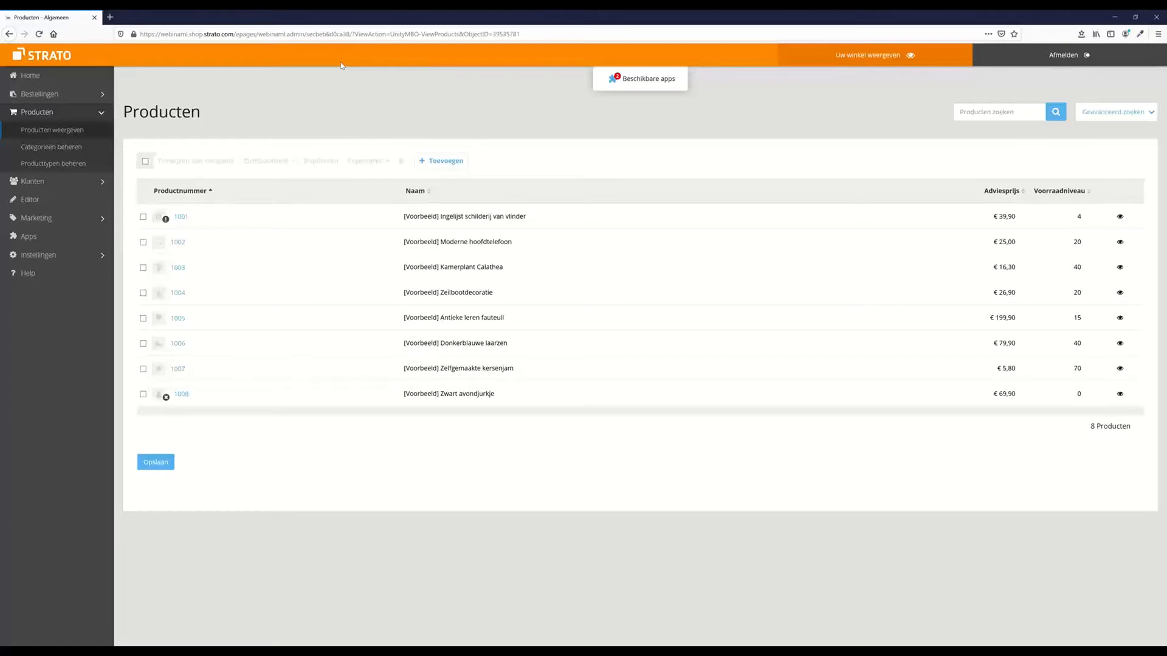
click(146, 161)
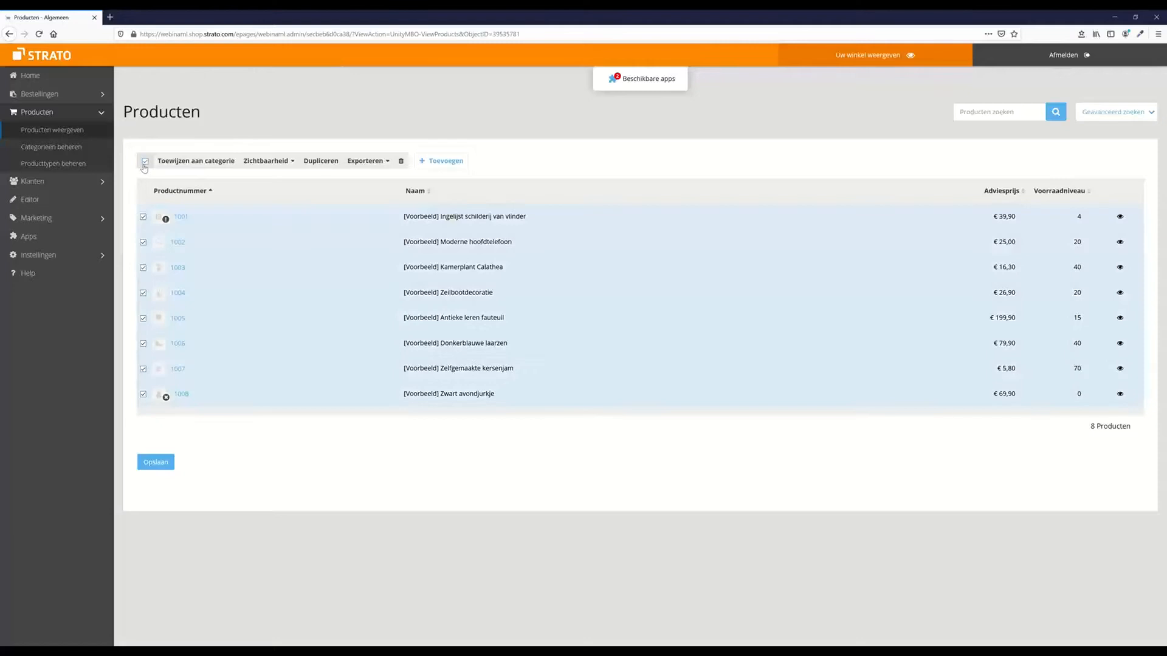
click(401, 162)
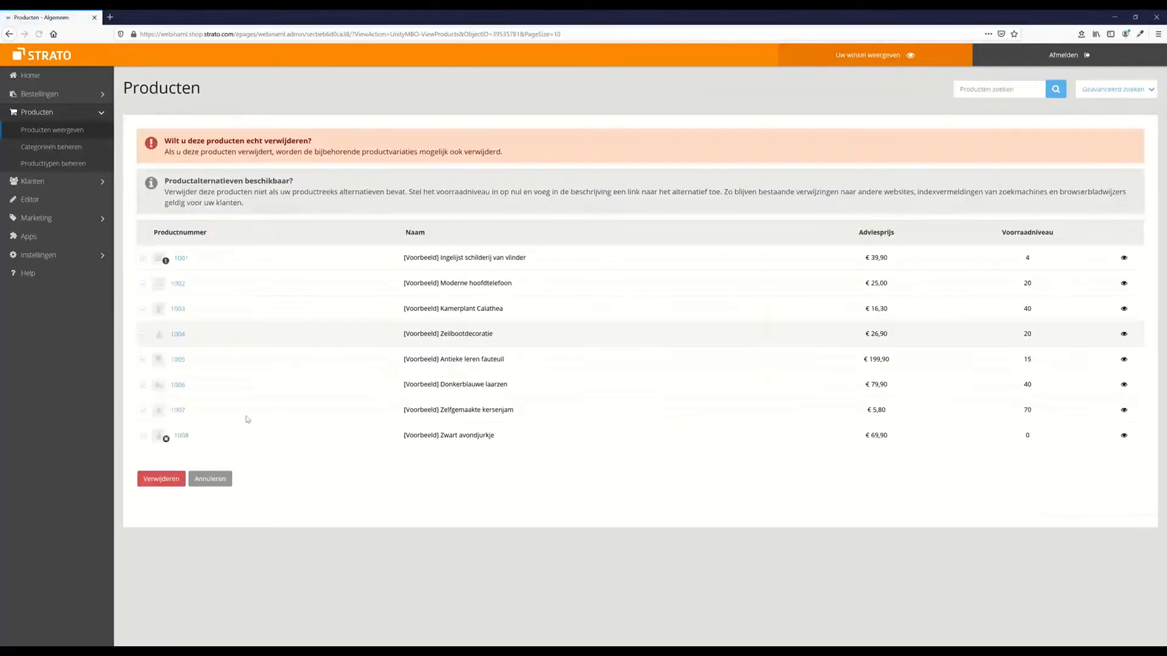
click(161, 479)
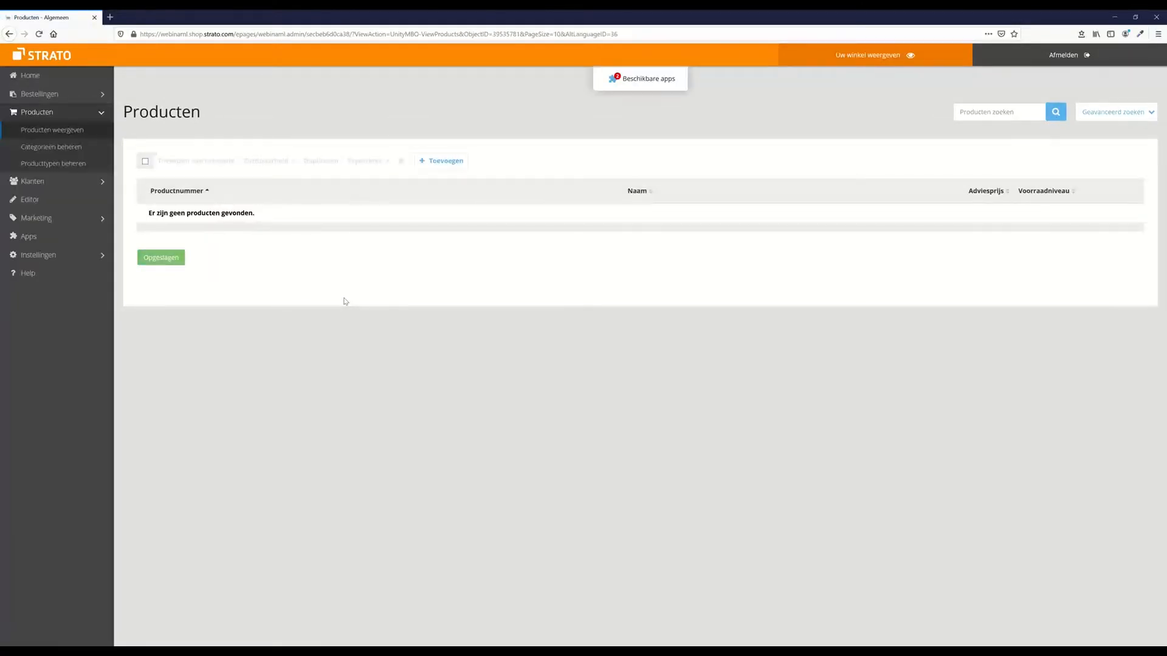
click(447, 159)
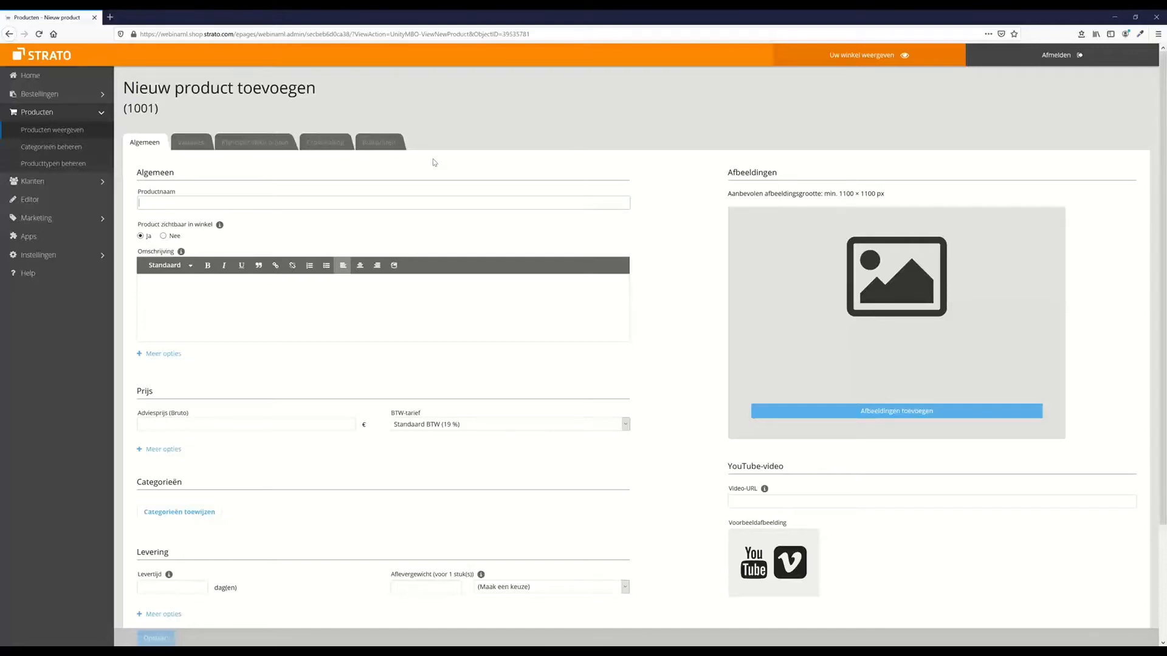
Name the product 'Manufacturer/Brand - Model - running shoes' with description 'Addidas Cross Country Ultra'
text(Manu)
text(facture)
text(er)
text(/Brand)
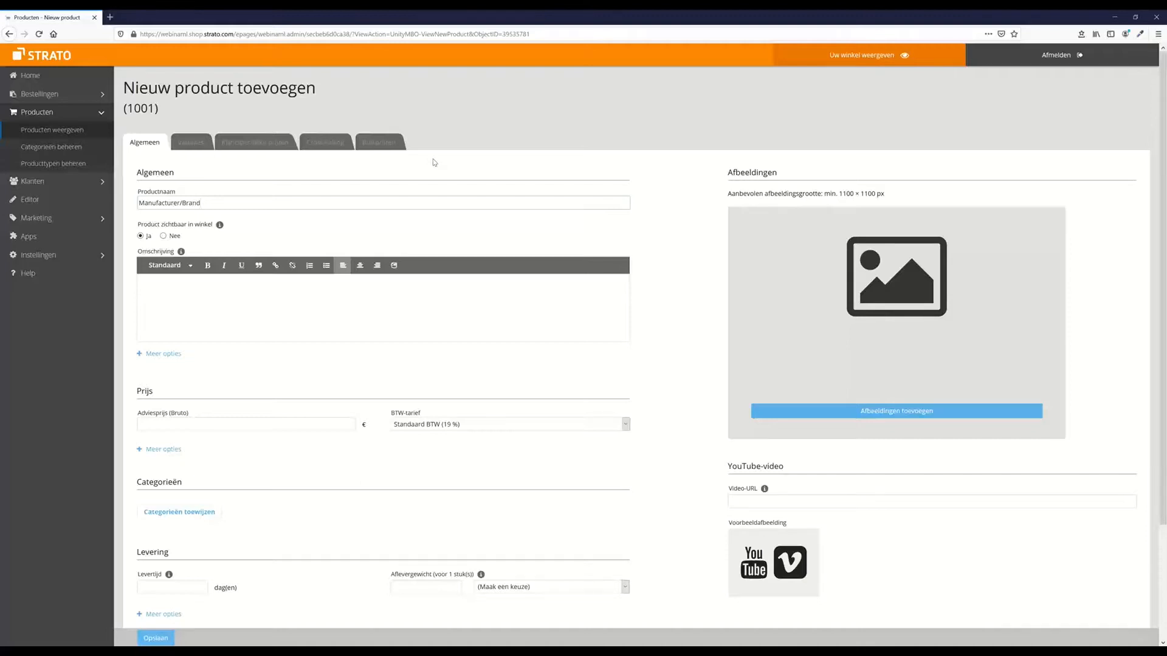
click(262, 312)
text(Add)
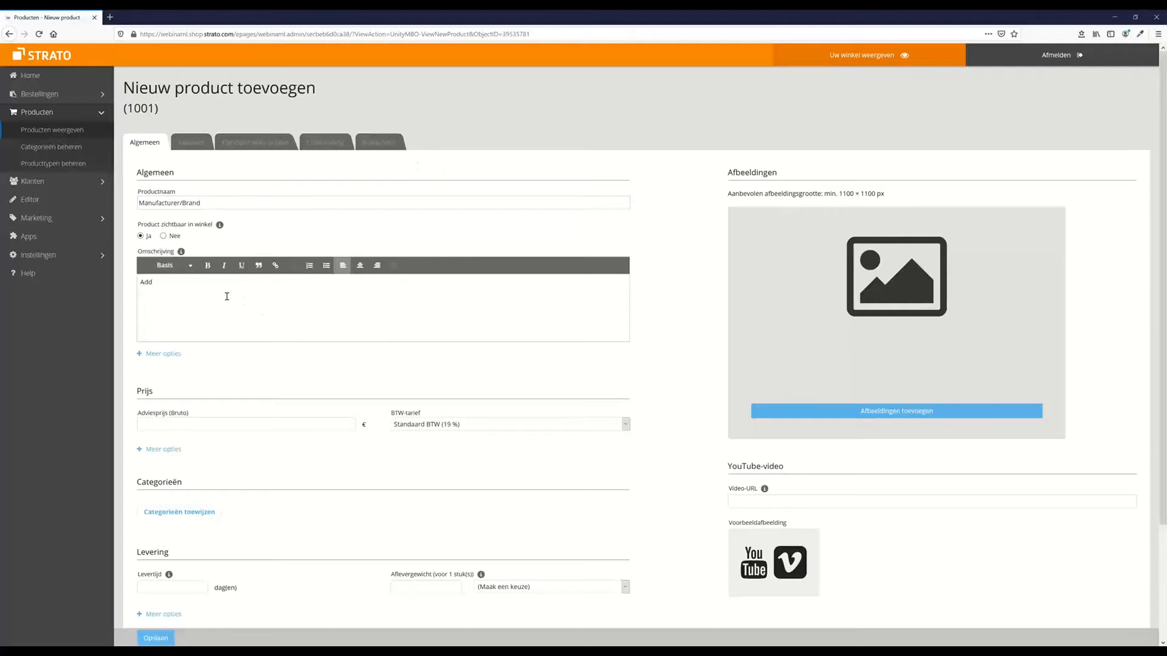
key(BackSpace)
text(das)
click(243, 197)
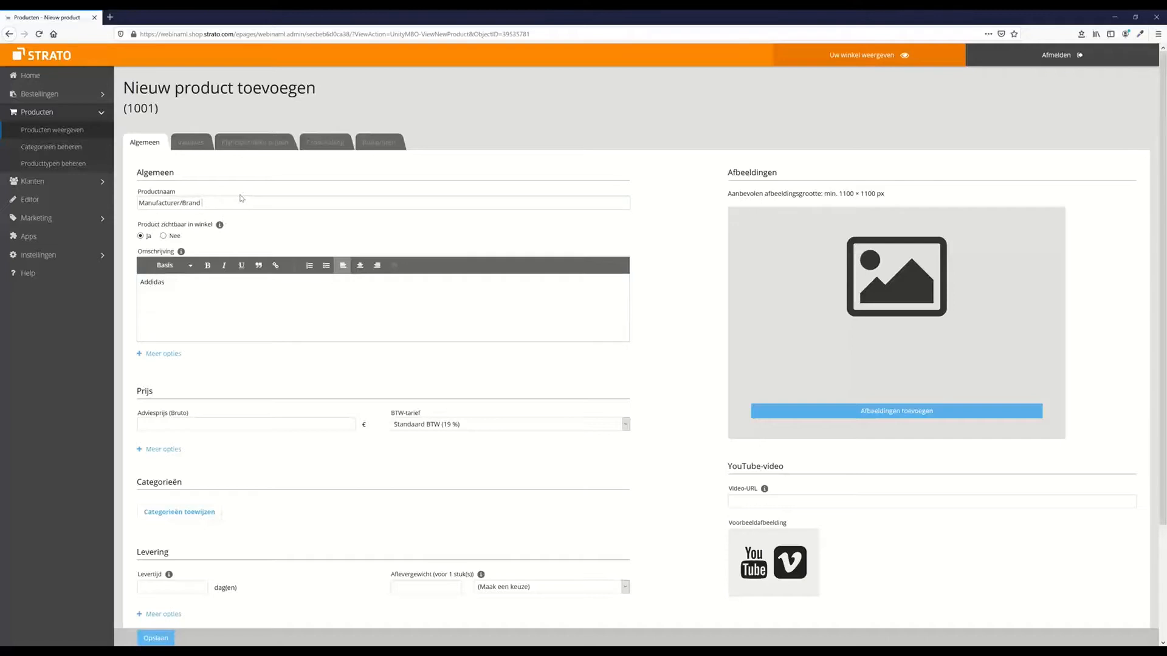
text(- Model)
click(206, 288)
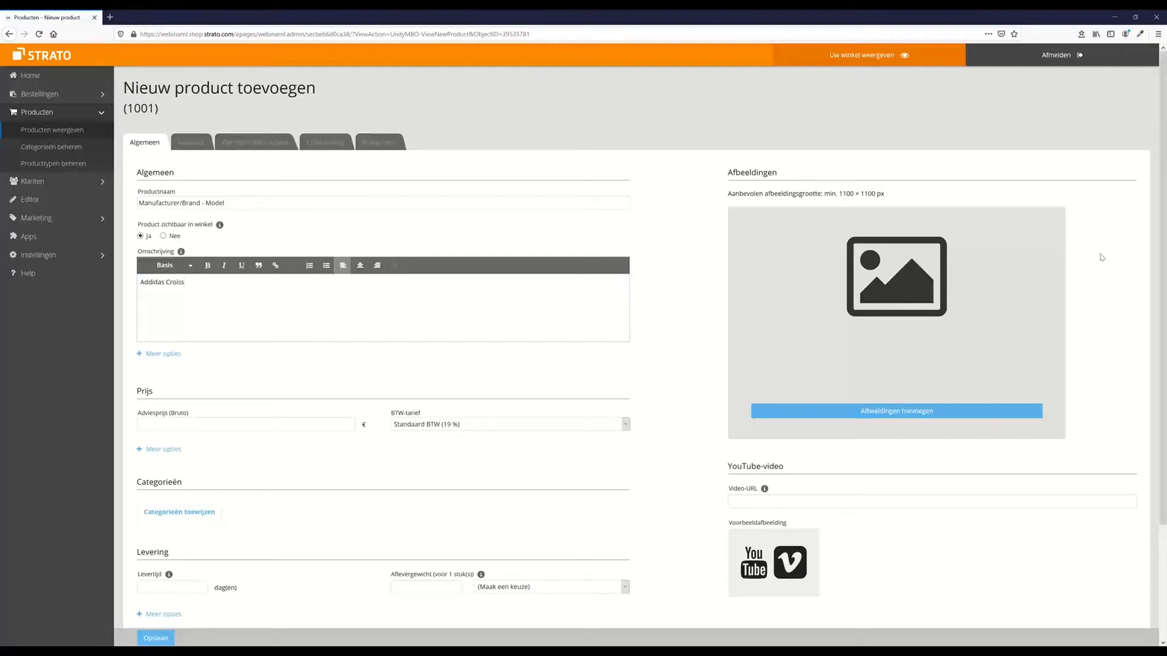
text(Cross Country Ultra)
click(252, 206)
text(-)
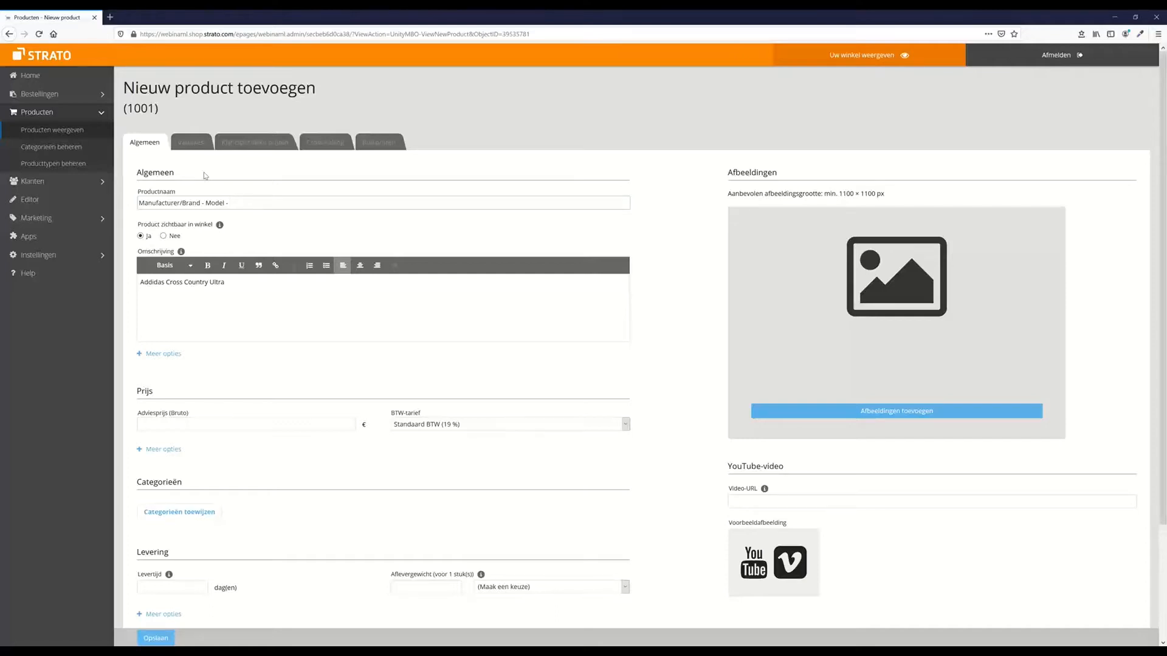
text(ning shoes)
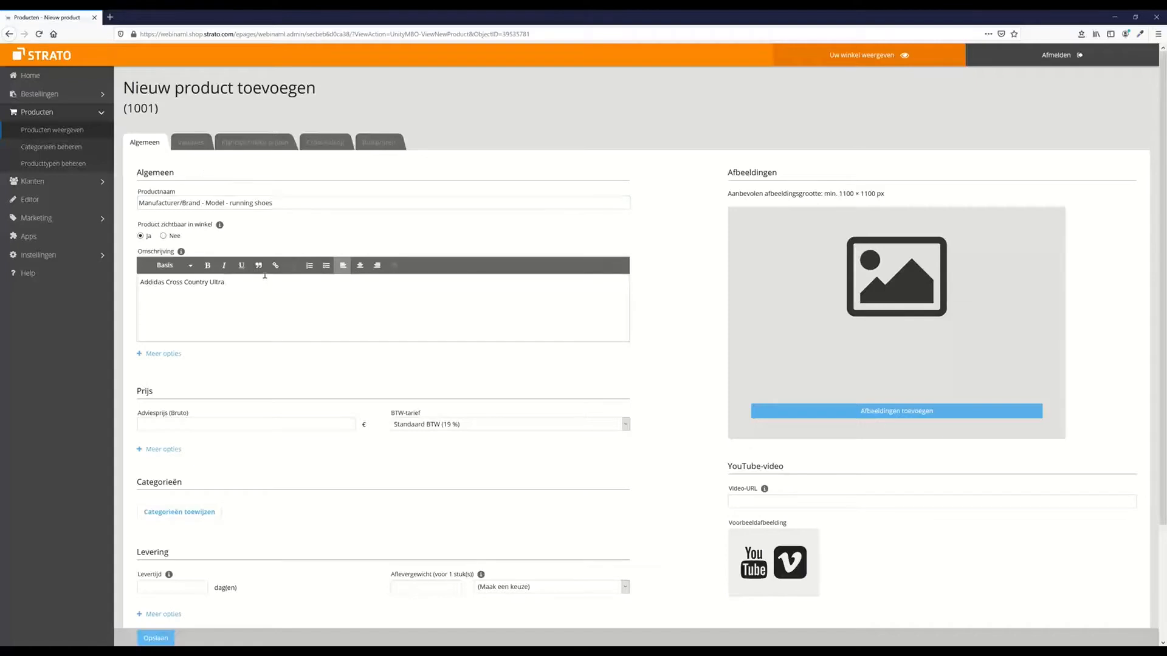
text( running shoes)
Clear the description and retype the product name as 'Addidas Cross Country Running Shoes'
drag(275, 286, 124, 291)
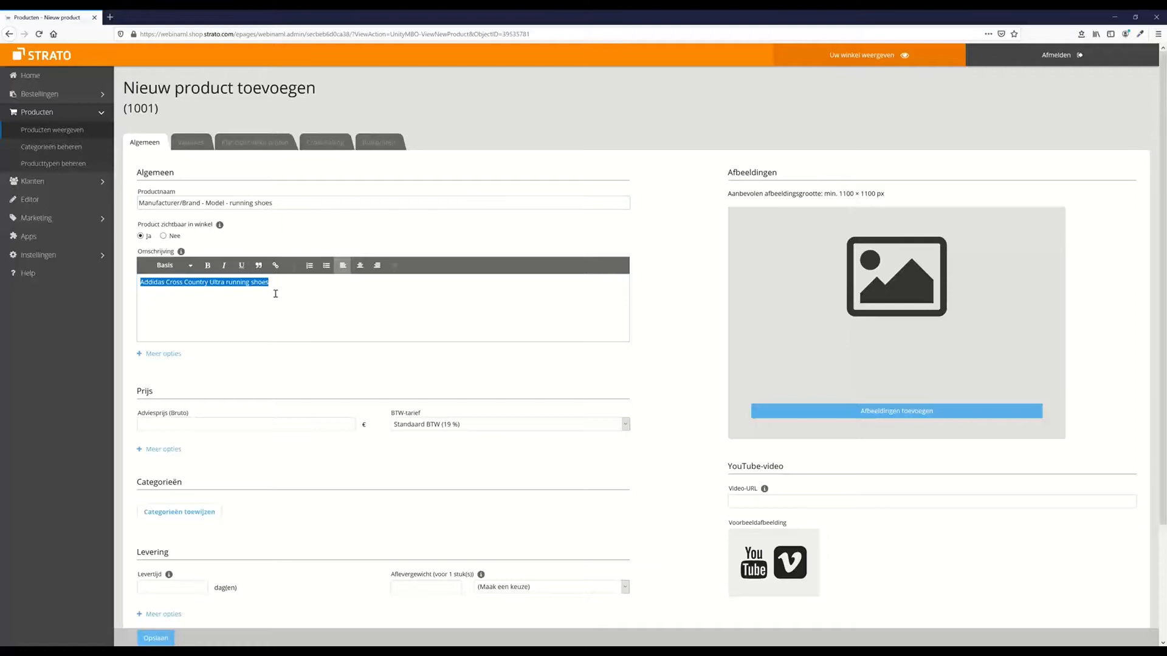
key(BackSpace)
triple_click(255, 202)
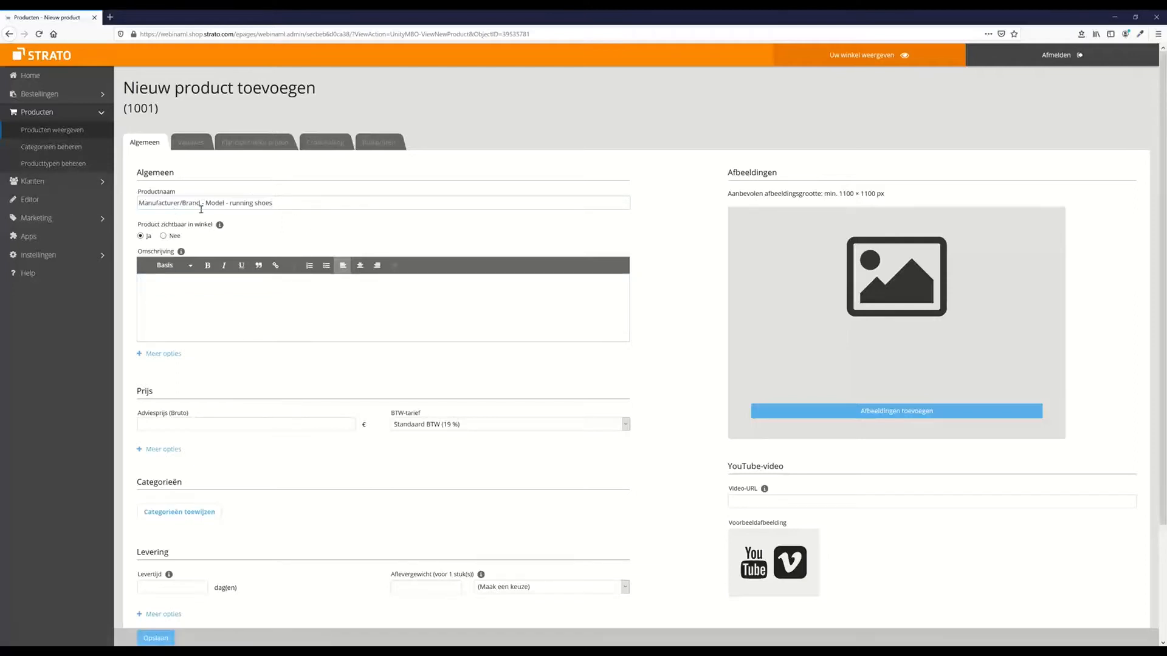
drag(317, 201, 104, 199)
text(A)
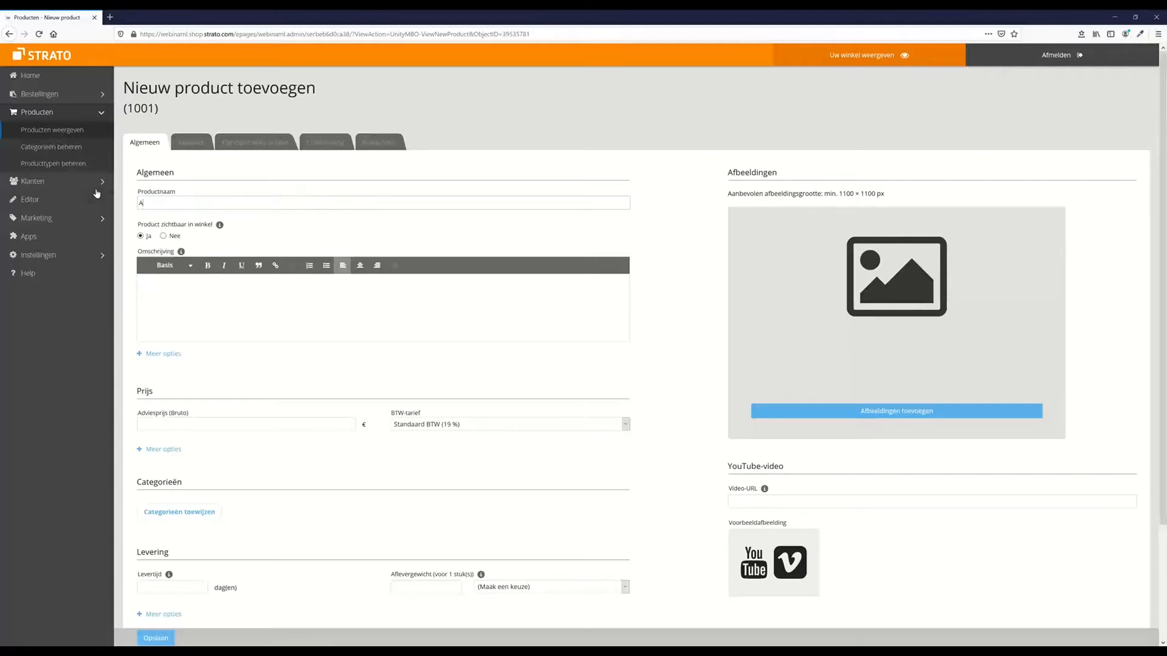
text(ddidas Cross Country)
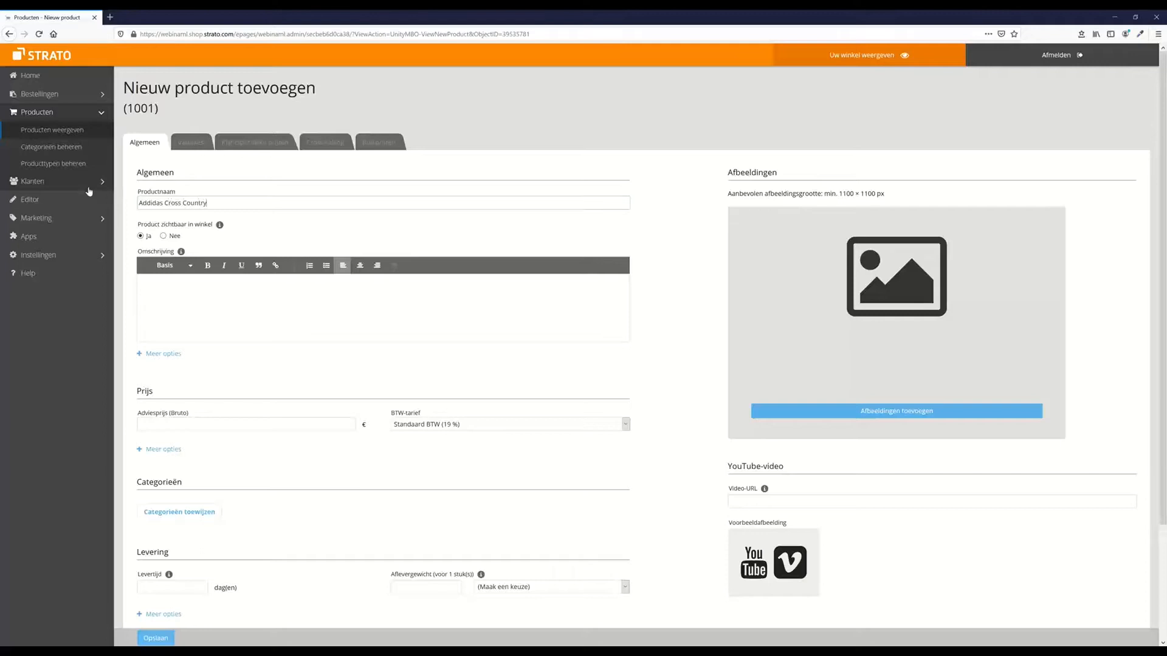
text( Running S)
text(hoes)
text(")
text(")
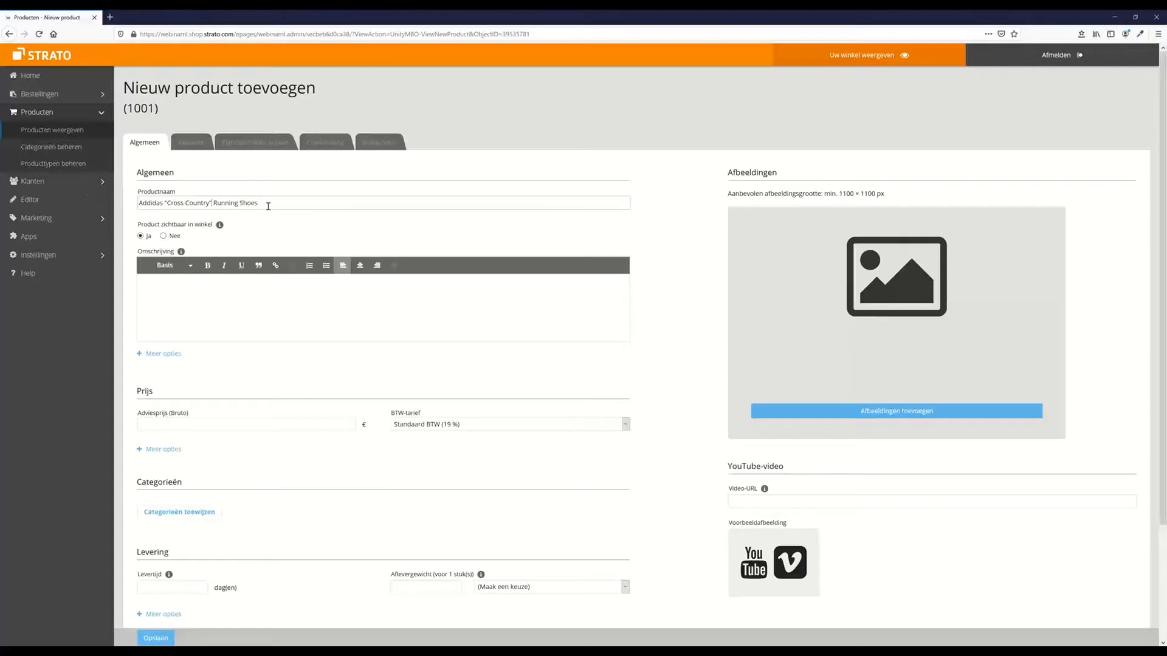
Replace the name text after 'Addidas' with '"Yankees" Baseball Cap Red'
drag(164, 203, 290, 200)
key(BackSpace)
text("Yab)
text(kees" Bas)
text(eball Cap)
text( Red)
click(179, 302)
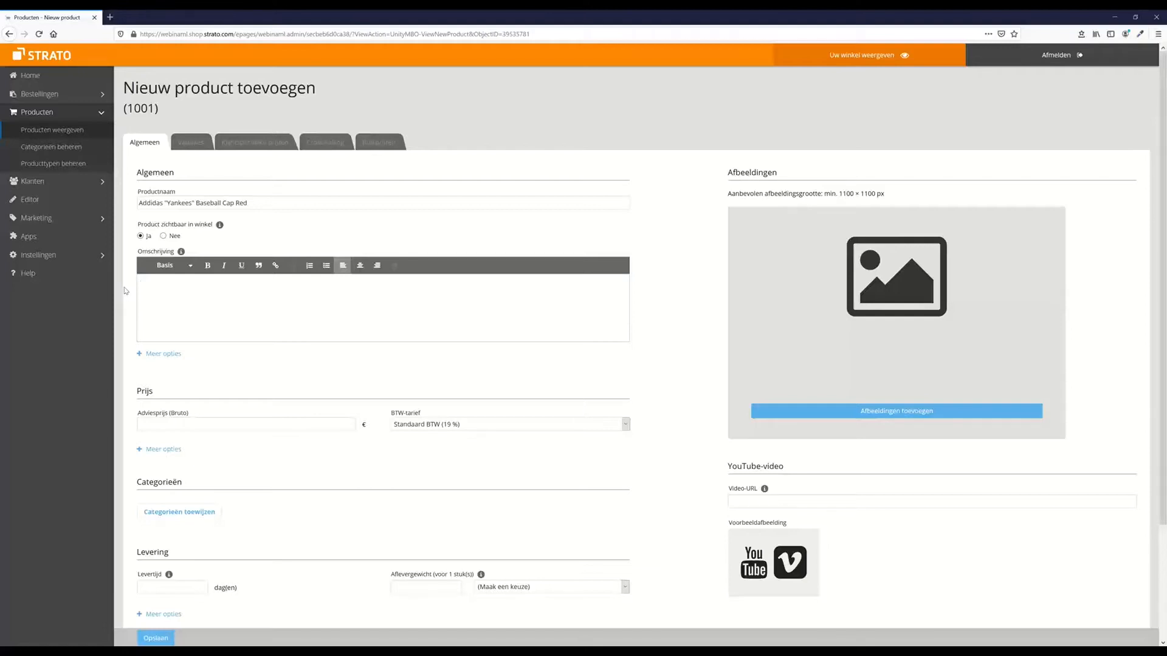
Write 'The Season 2021 official Yankees Basecap' in the description and format it as Kop 2
text(The Season 2021 official Yankees Basecap)
key(shift+Left)
key(shift+Left)
key(shift+Left)
key(shift+Left)
key(shift+Left)
key(shift+Left)
key(shift+Left)
key(shift+Left)
key(shift+Left)
key(shift+Left)
key(shift+Left)
key(shift+Left)
key(shift+Left)
key(shift+Left)
key(shift+Left)
key(shift+Left)
key(shift+Left)
key(shift+Left)
key(shift+Left)
key(shift+Left)
key(shift+Left)
key(shift+Left)
key(shift+Left)
key(shift+Left)
key(shift+Left)
key(shift+Left)
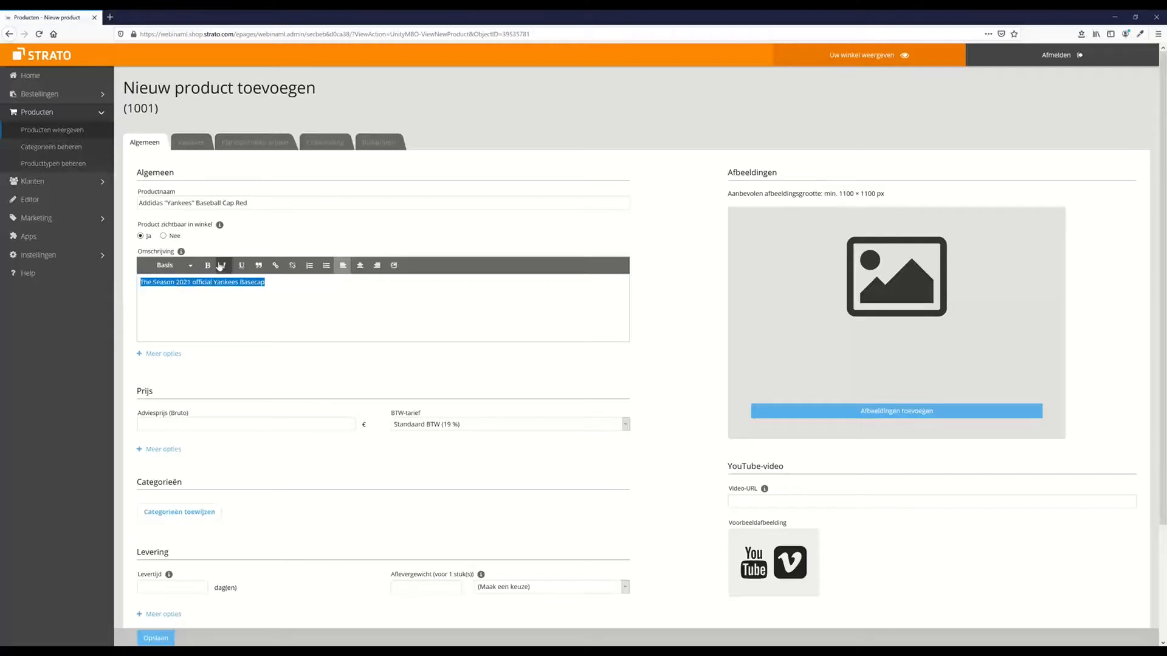
click(185, 266)
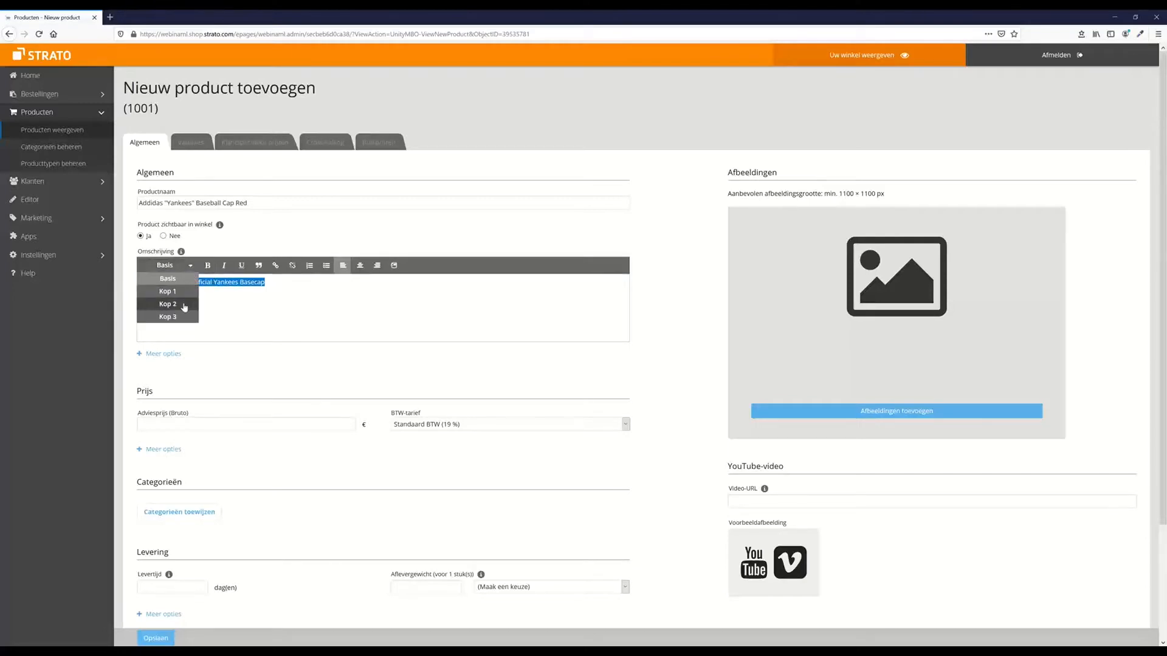
click(184, 305)
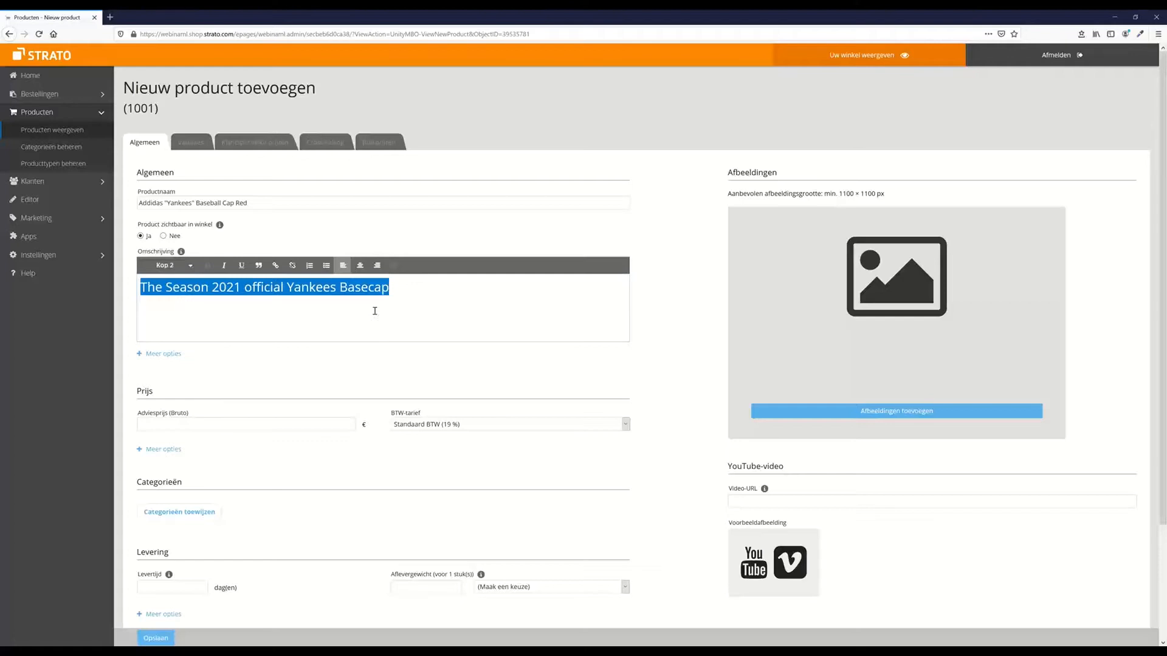
click(418, 287)
click(284, 207)
click(425, 288)
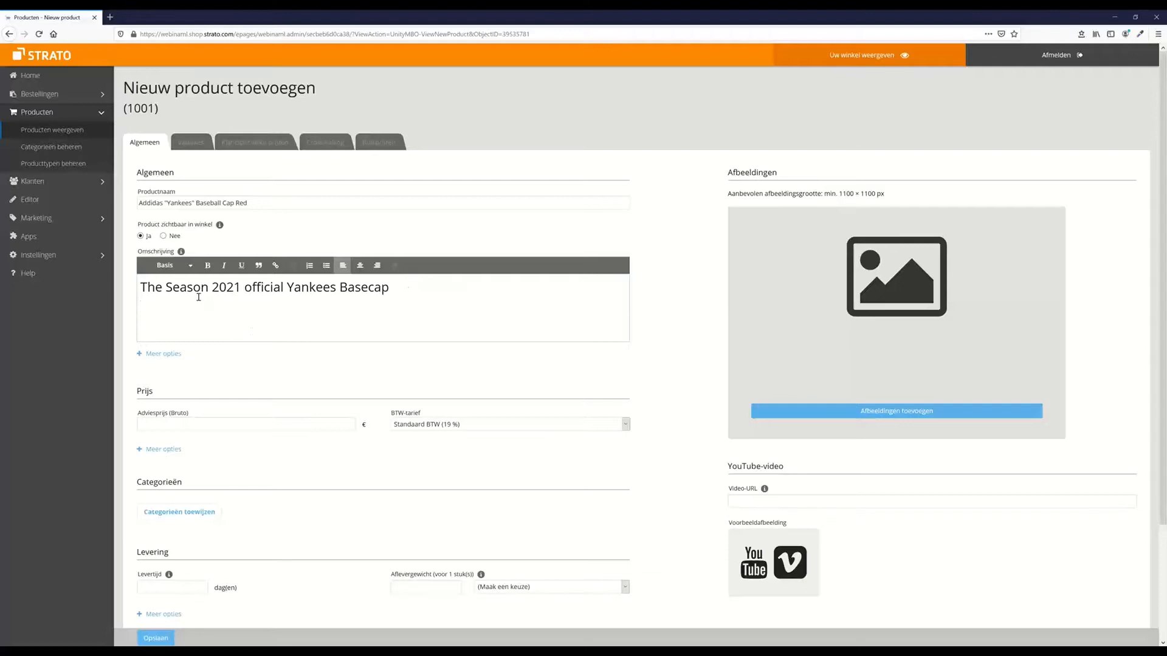
Type the intro line below the heading, followed by the features Unisex and Red
text(he)
text( new)
text(est Basecap f)
text(rom)
text(...30-50)
text( words)
text(x)
text(ed)
Add the feature lines One size fits all, Cotton and Plastic straps, one per line
key(Return)
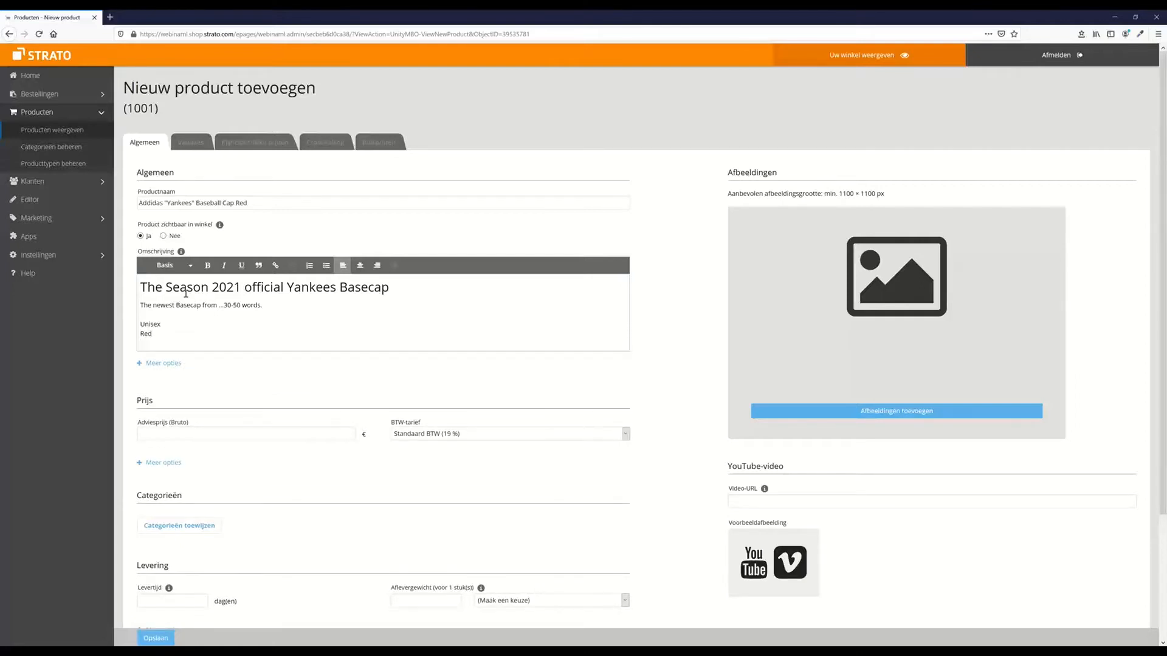
text(One size fits all)
key(Return)
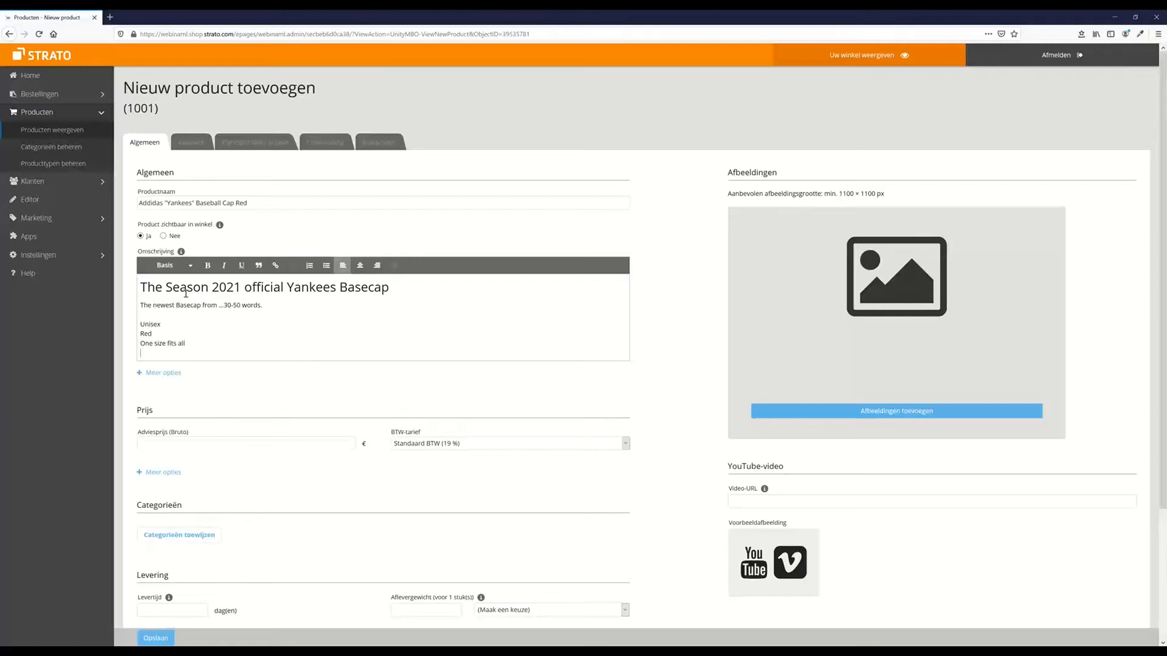
text(Canvas)
key(BackSpace)
key(BackSpace)
key(BackSpace)
key(BackSpace)
text(otto)
key(Return)
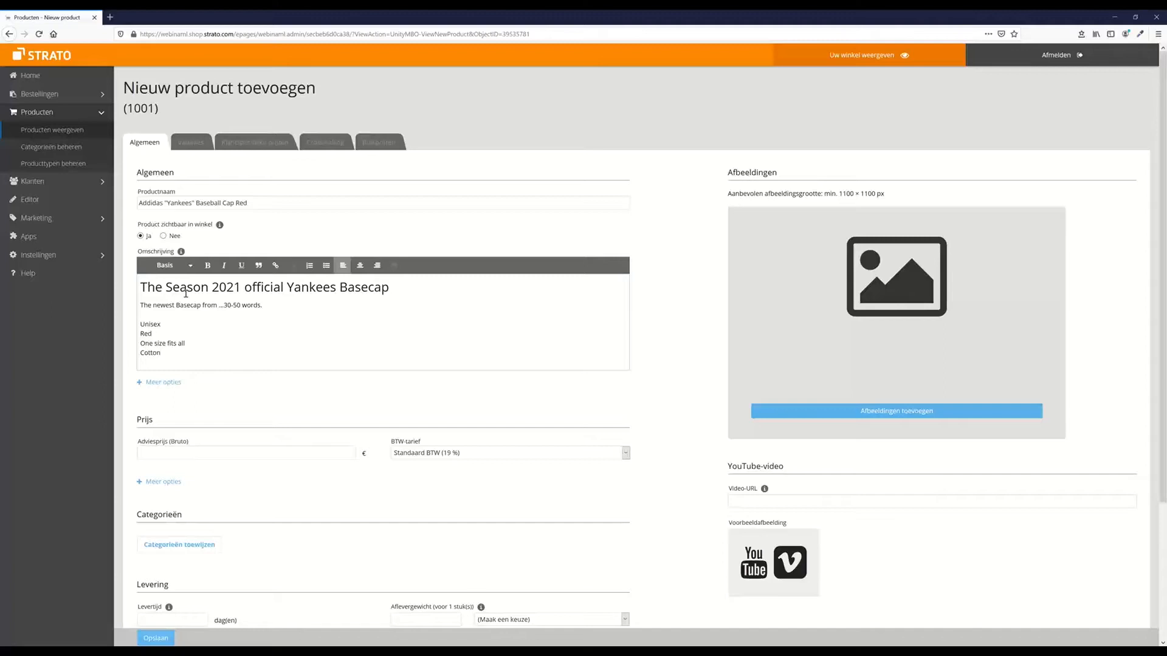
text(Plastic strap starps)
Make the five feature lines a bulleted list and add a plain line beneath it
drag(189, 368, 177, 320)
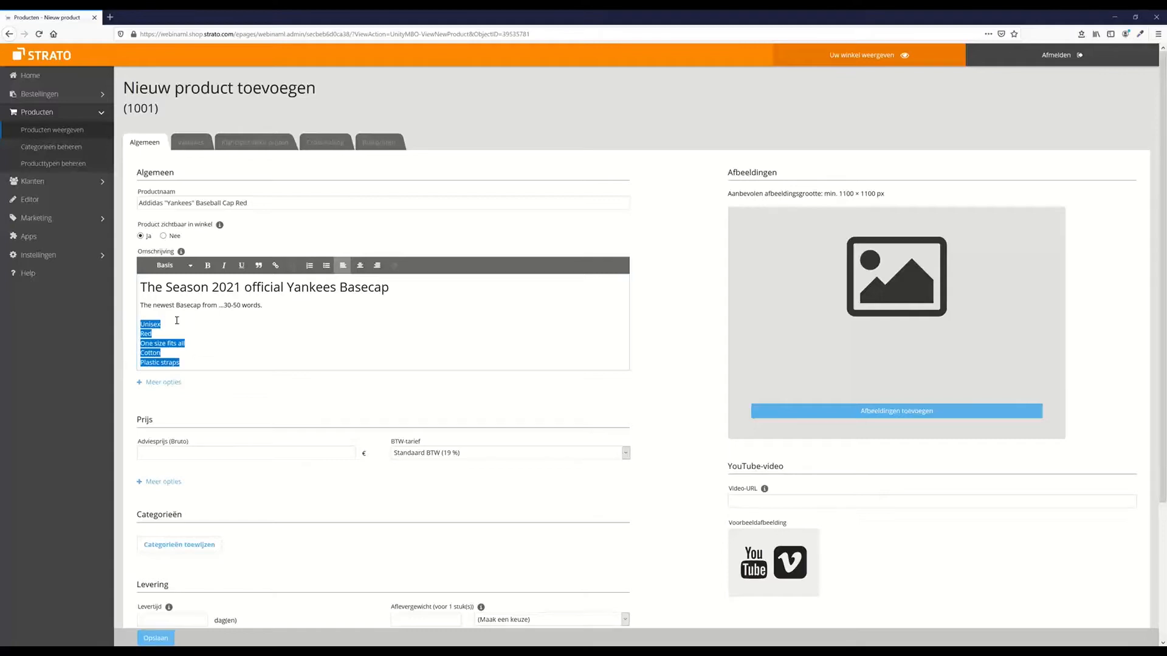
click(327, 265)
click(241, 367)
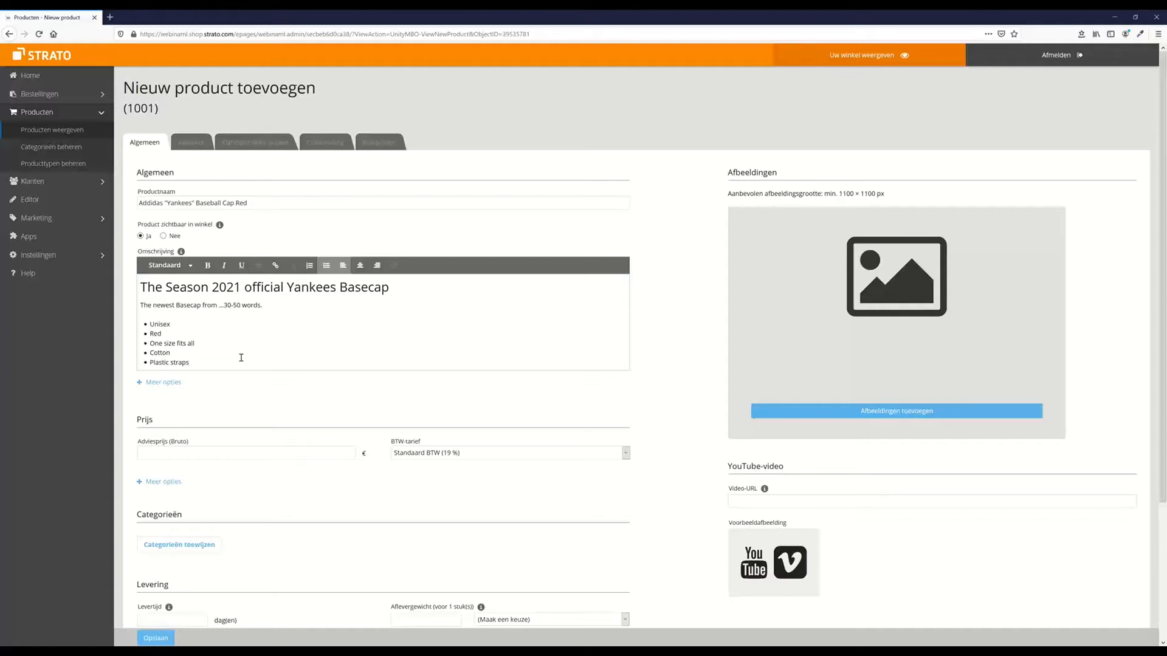
key(Return)
key(Return)
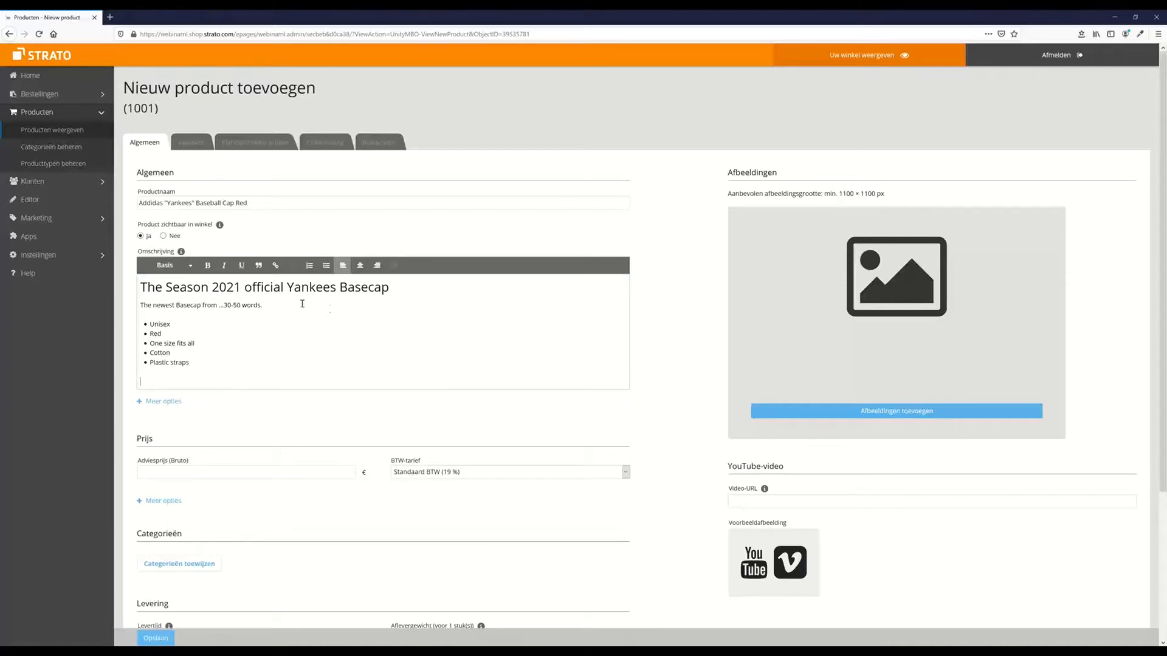
Add 'This Season is going to be great' below the list as a Kop 3 heading
click(188, 267)
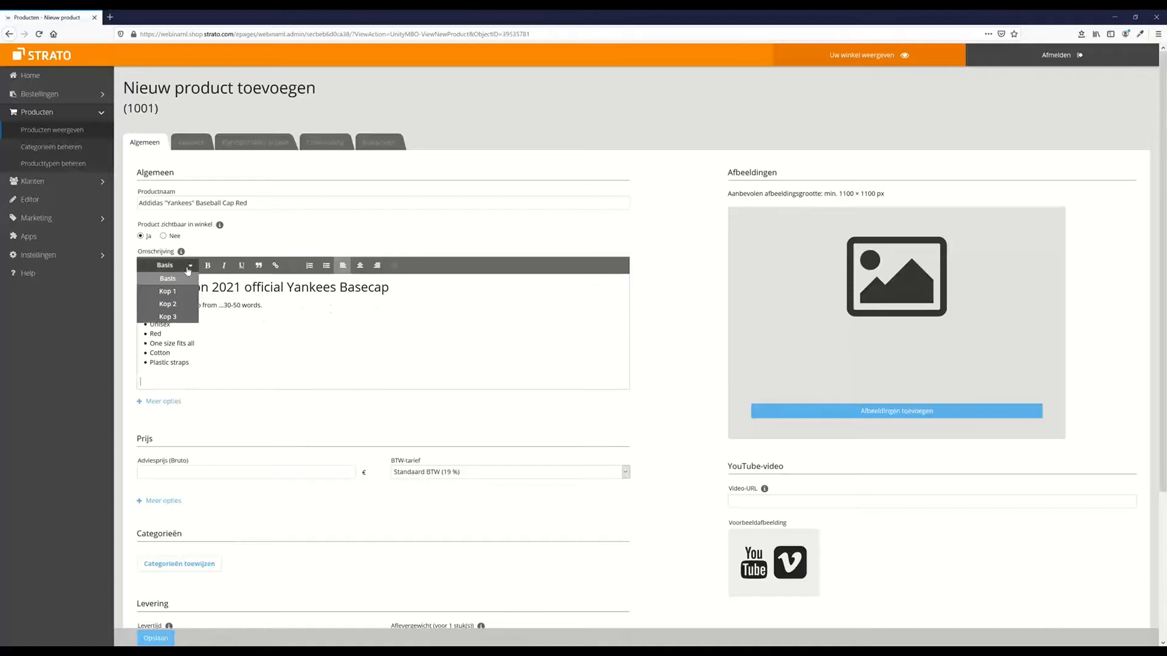
click(166, 380)
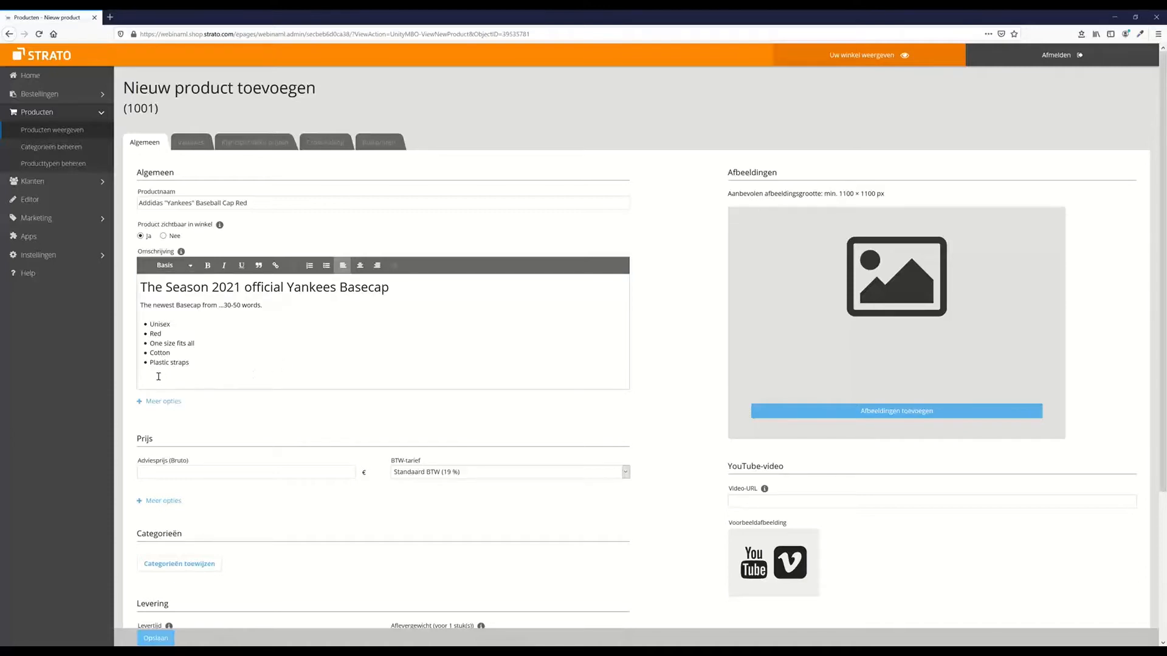
text(This Season is going to be great...)
drag(248, 381, 129, 384)
click(176, 265)
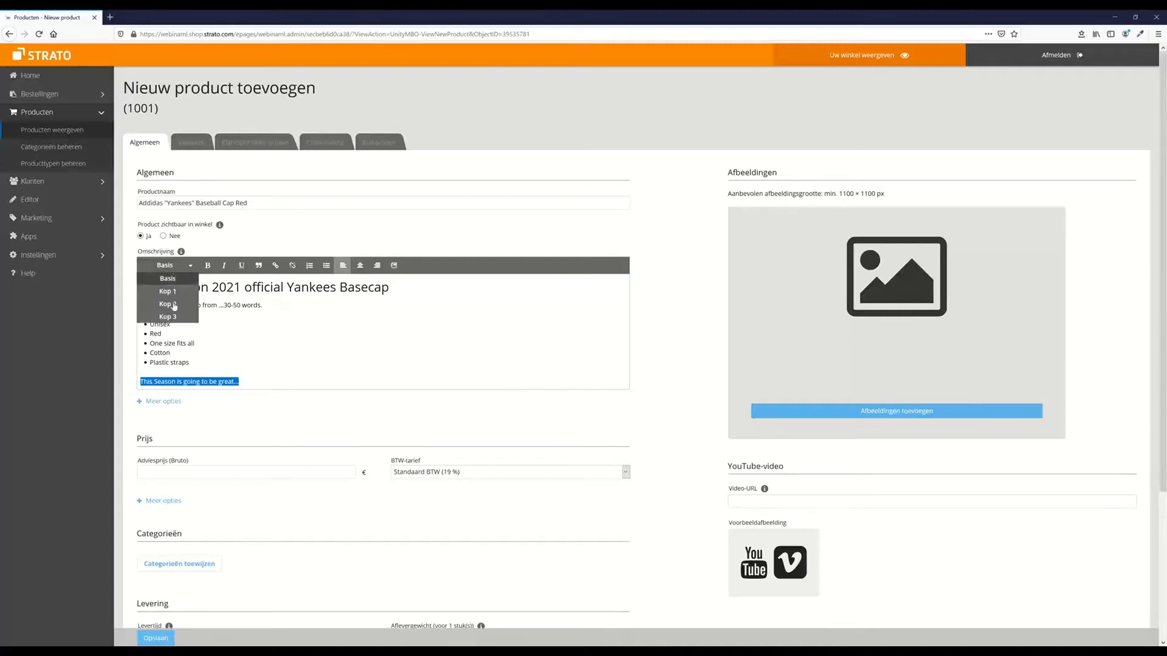
click(168, 316)
click(317, 383)
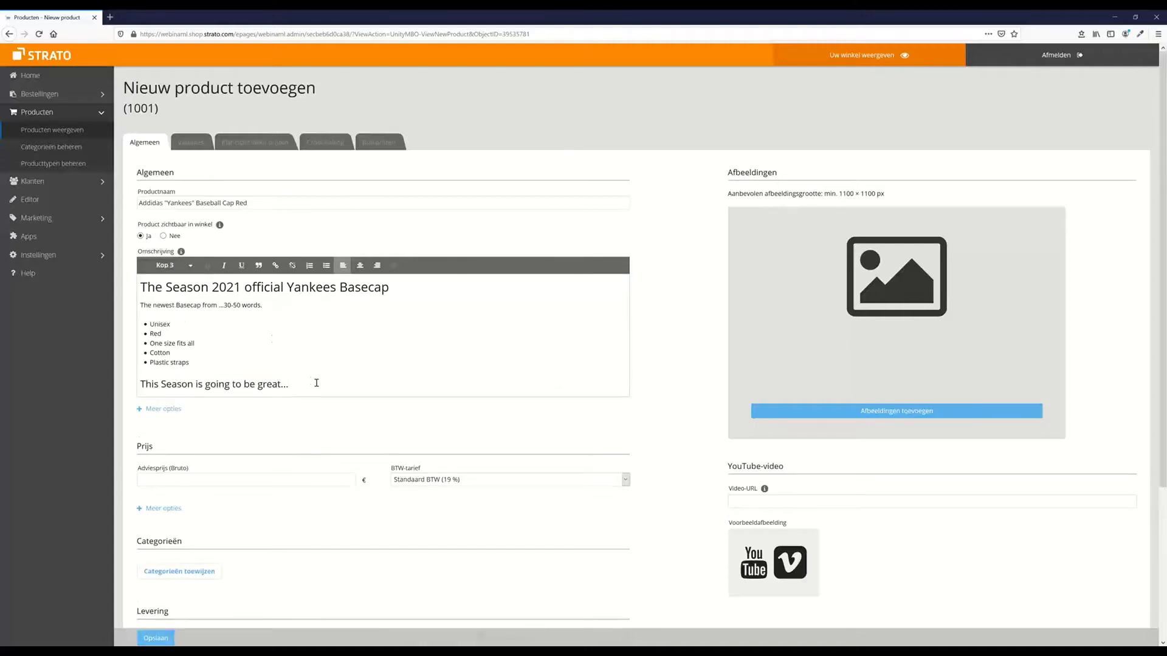
key(Return)
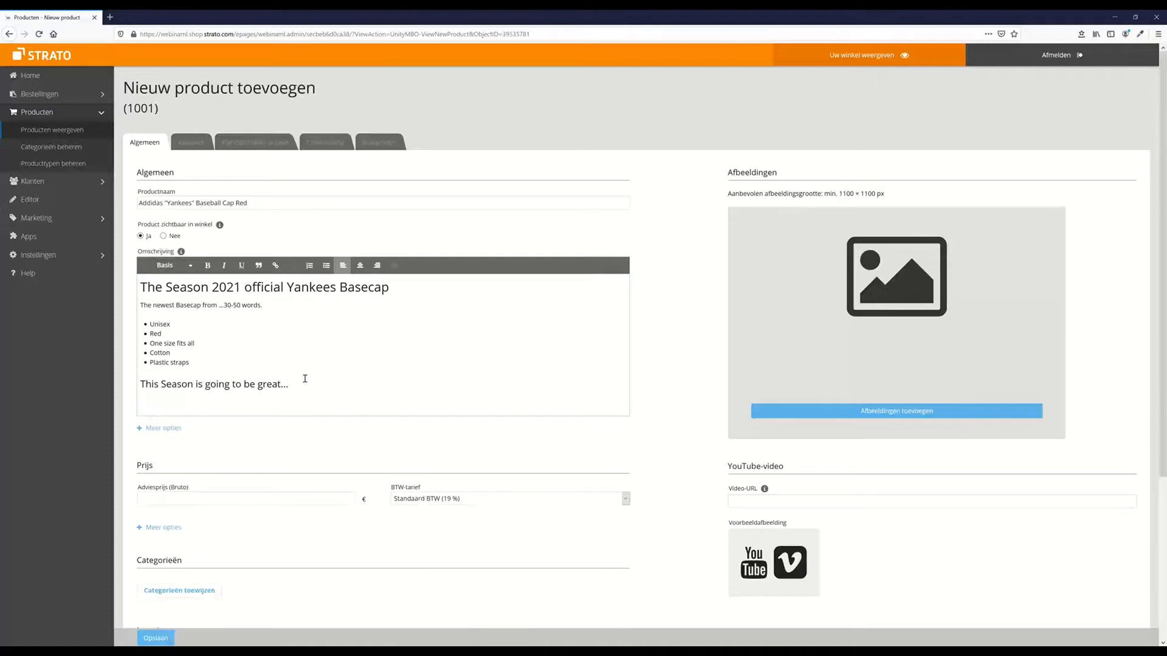
End the description with a closing '200+ words' line
text(200+ words)
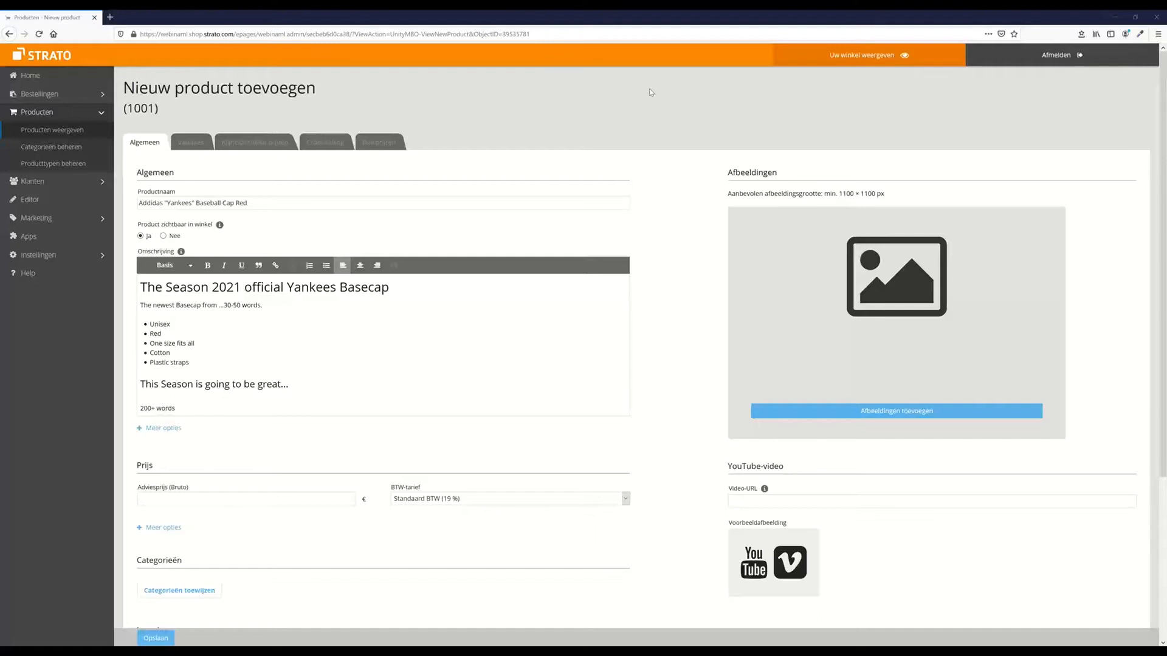
scroll(210, 354, down, 1)
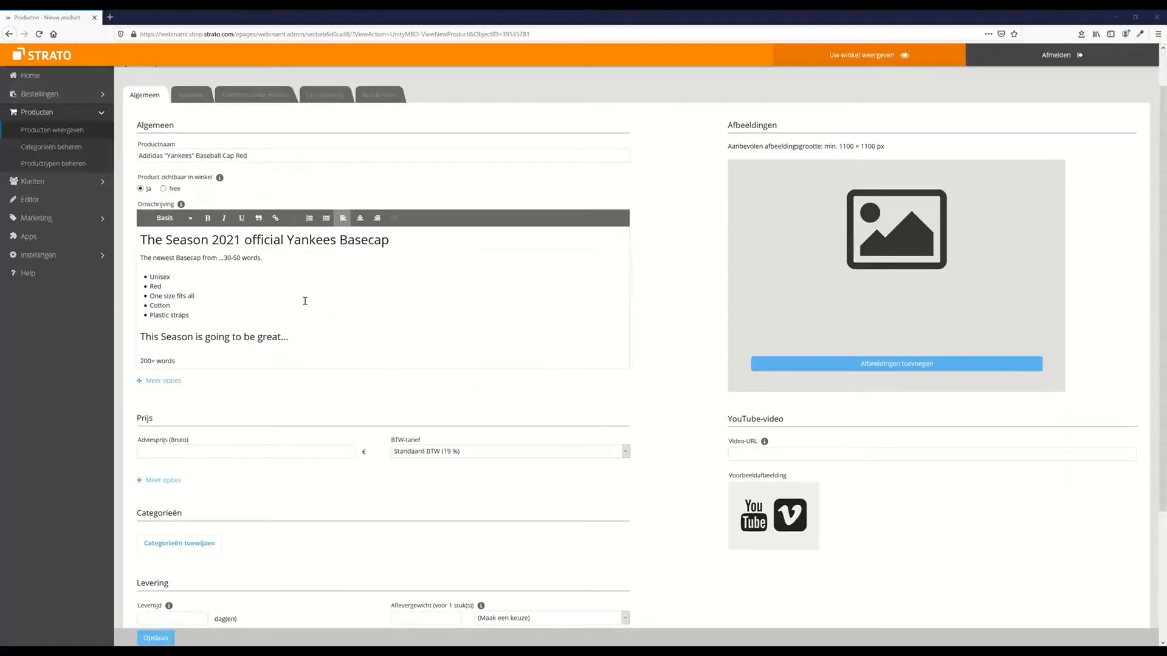
click(403, 242)
Append '(H2)' to the Kop 2 heading and '(H3)' to the Kop 3 heading, then show Meer opties
text((H)
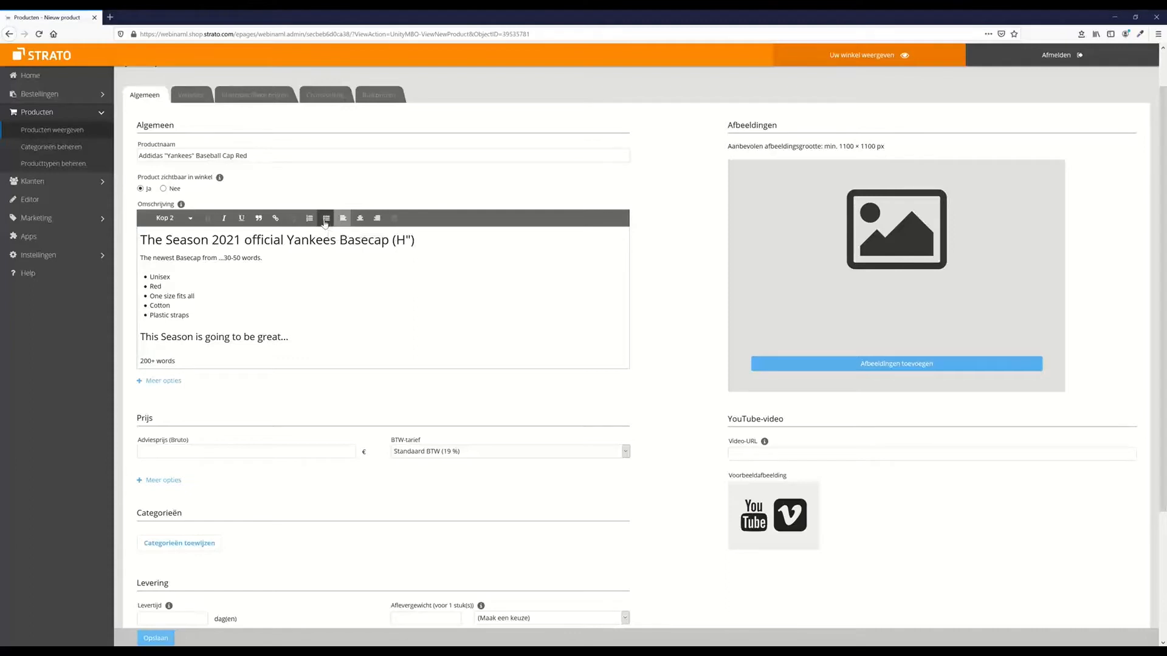
key(BackSpace)
key(BackSpace)
text(2))
click(330, 338)
text((H3))
click(173, 381)
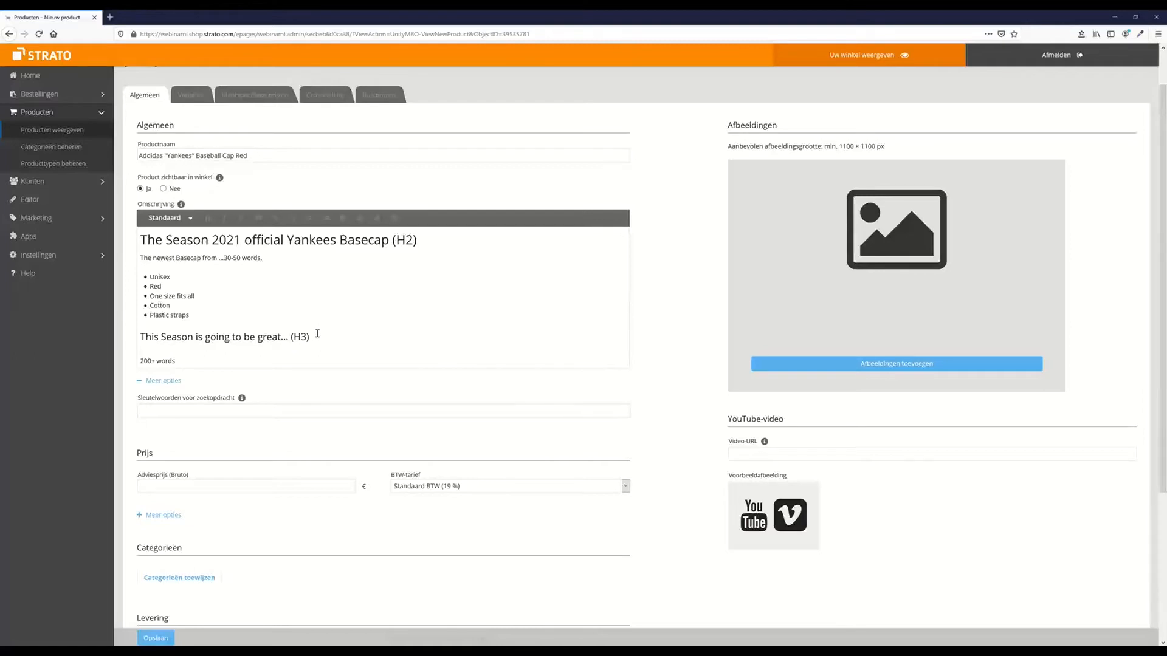
click(183, 410)
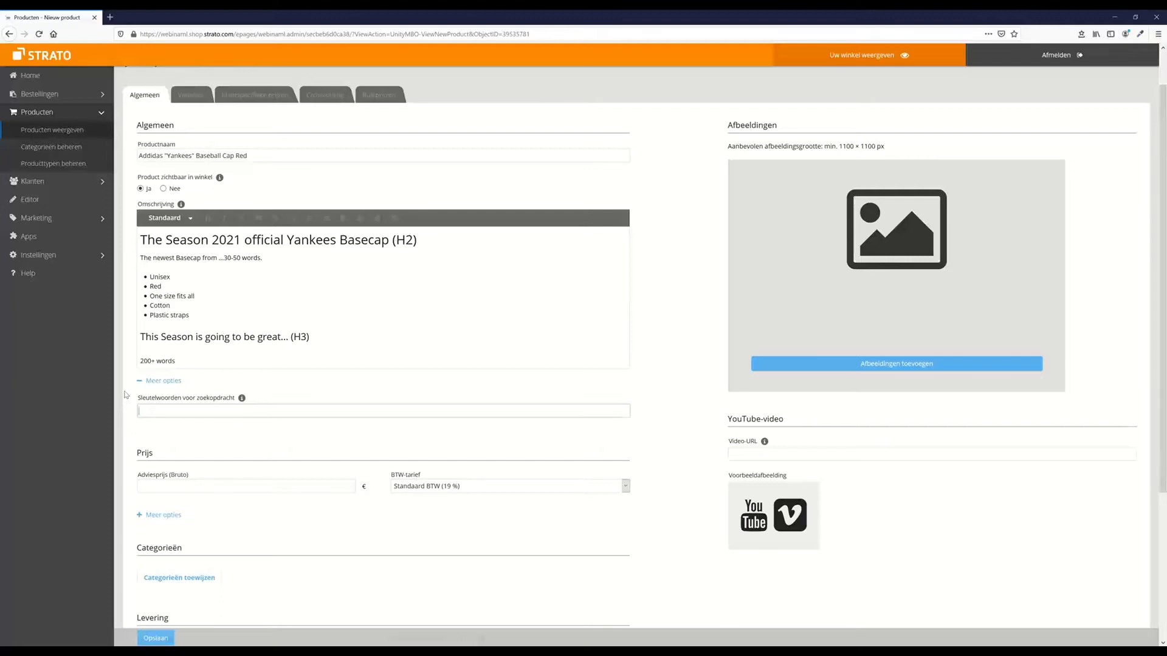
text(baseball)
drag(170, 410, 139, 412)
key(BackSpace)
Collapse the search-keywords field, check the VAT rate list unchanged, and expand the extra price options
click(141, 384)
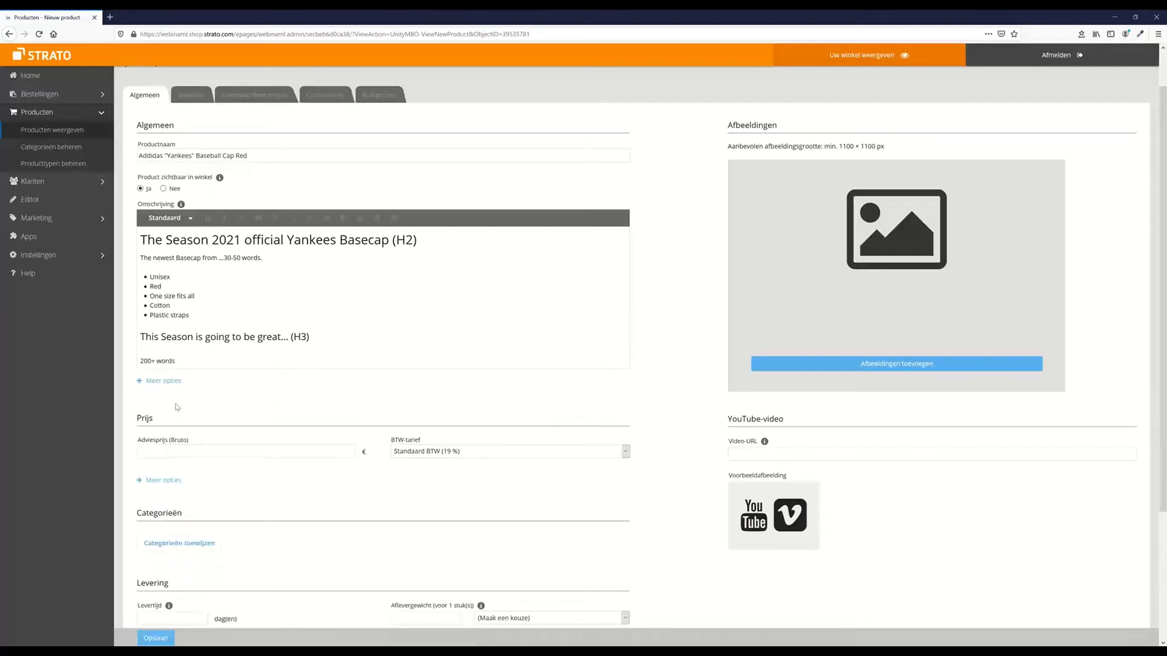
scroll(177, 407, down, 1)
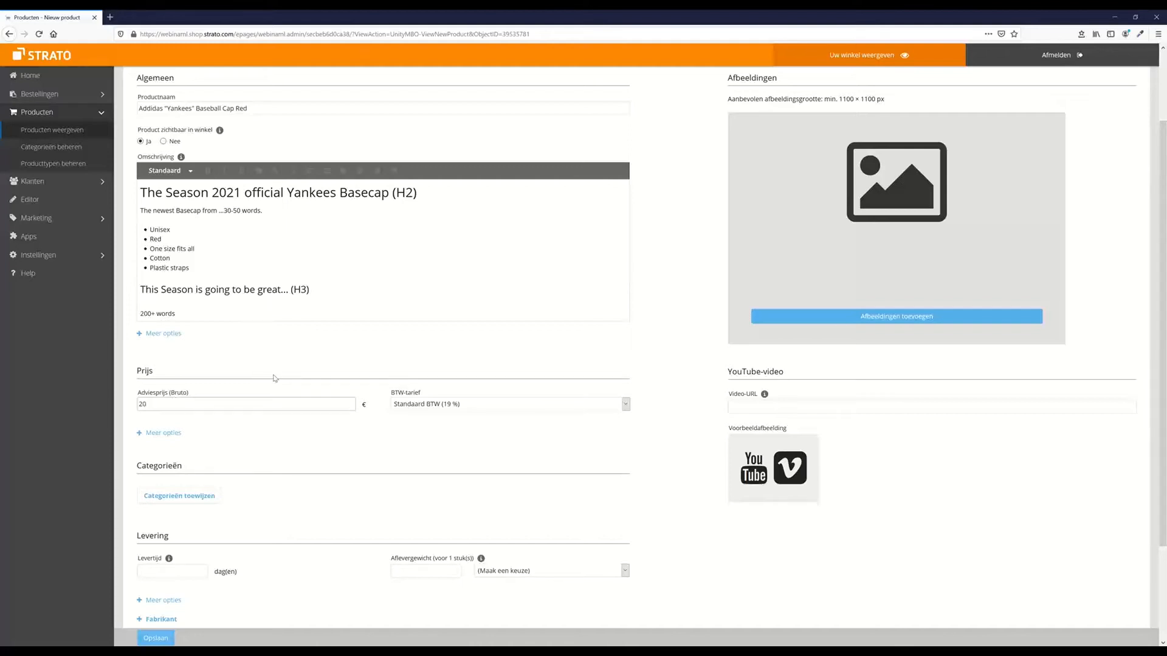
click(466, 410)
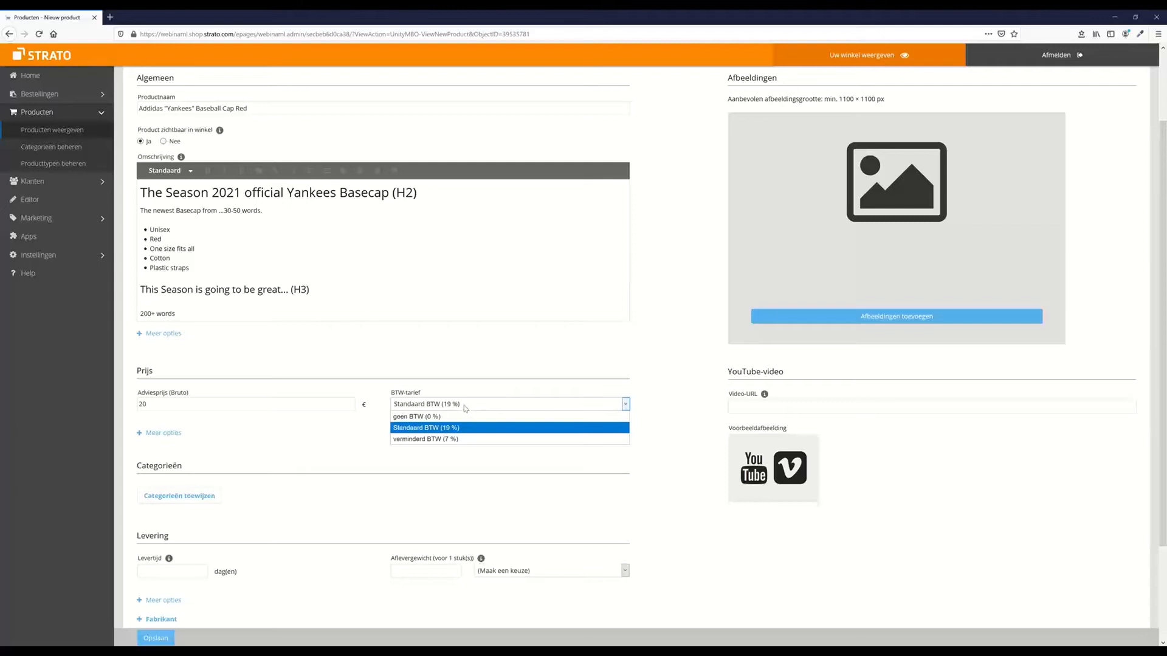
click(443, 372)
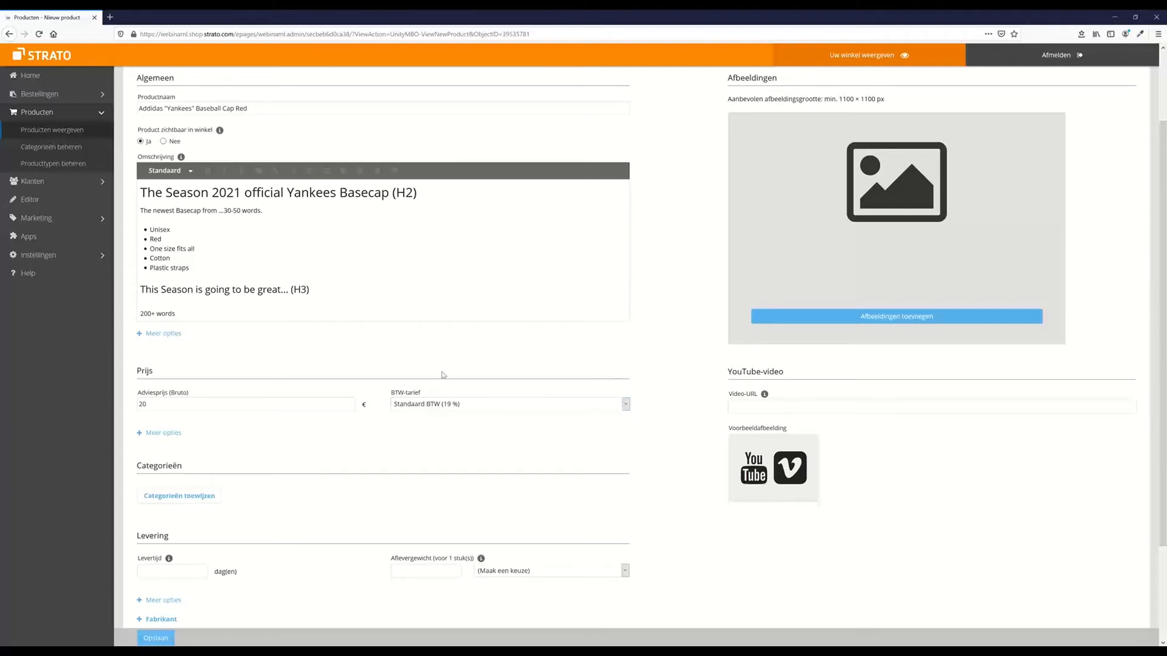
click(162, 434)
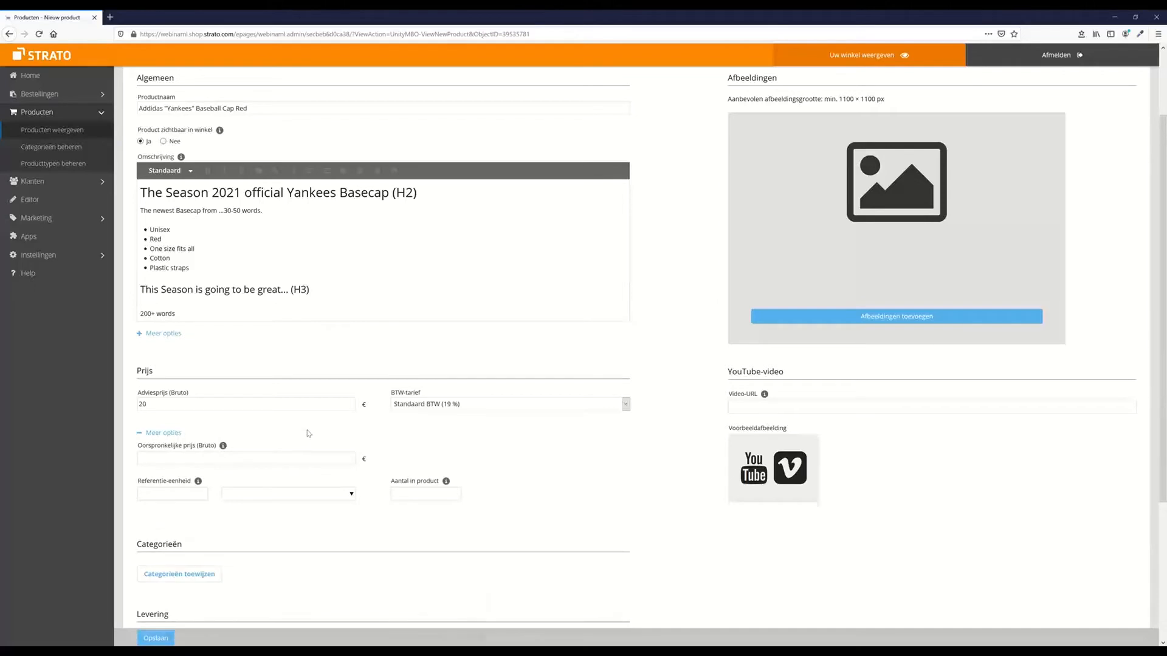
scroll(310, 434, down, 1)
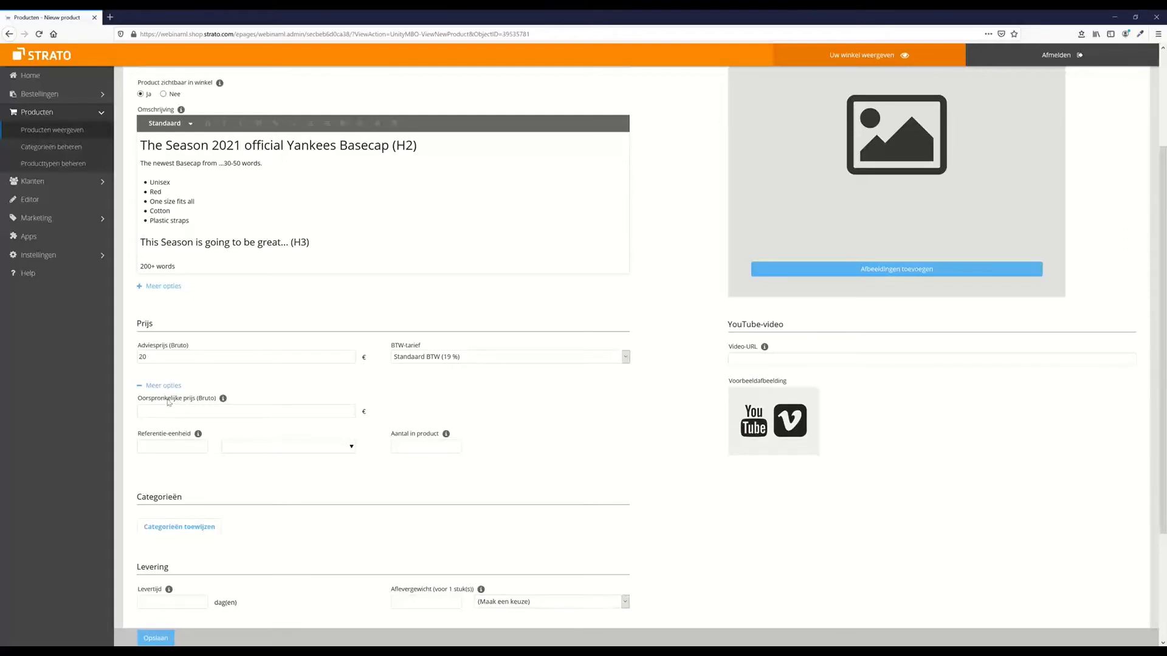
click(175, 444)
Set the reference unit to 1 kilogram with 0,5 as the quantity in the product
click(293, 446)
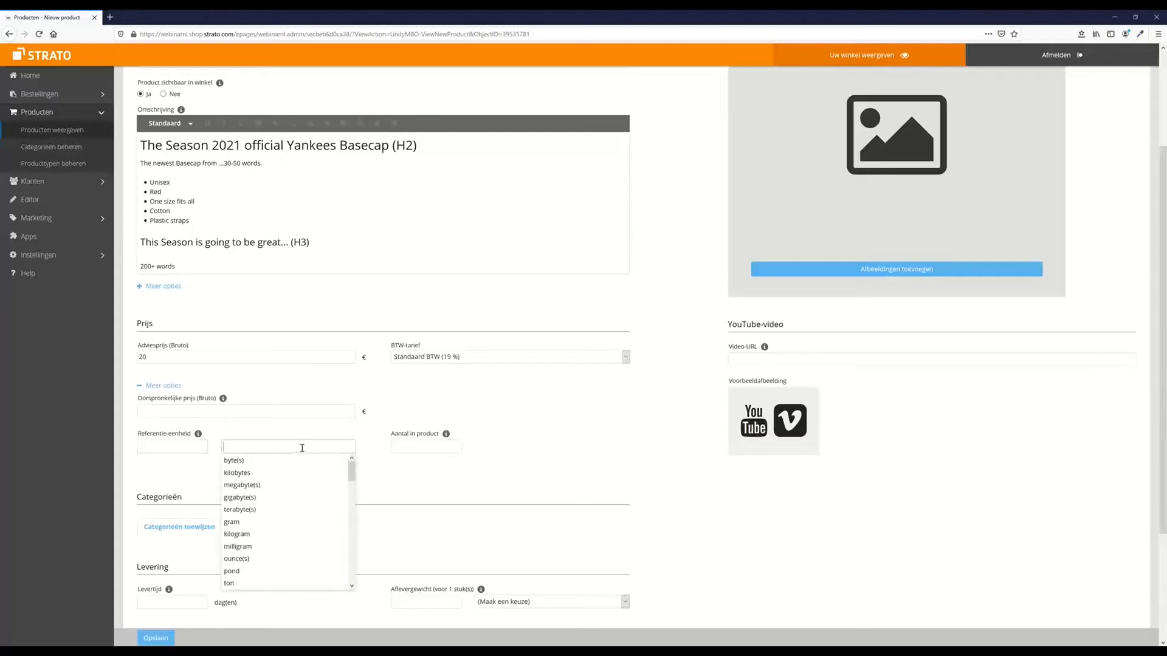
click(267, 534)
click(171, 448)
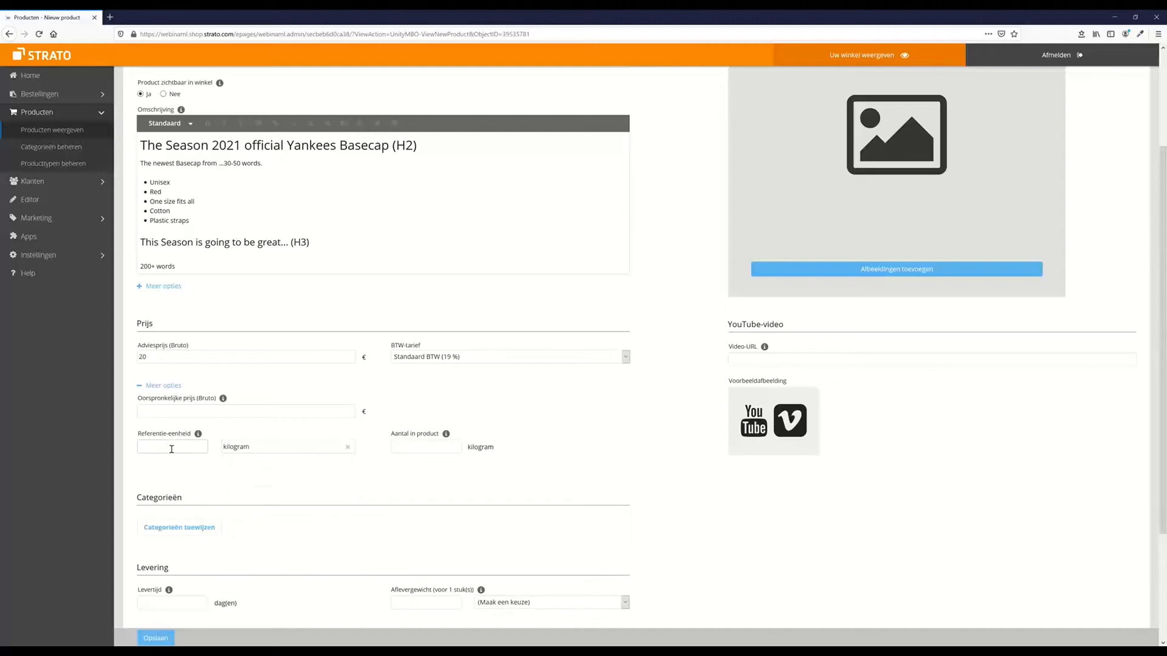
text(1)
click(430, 443)
text(0.5)
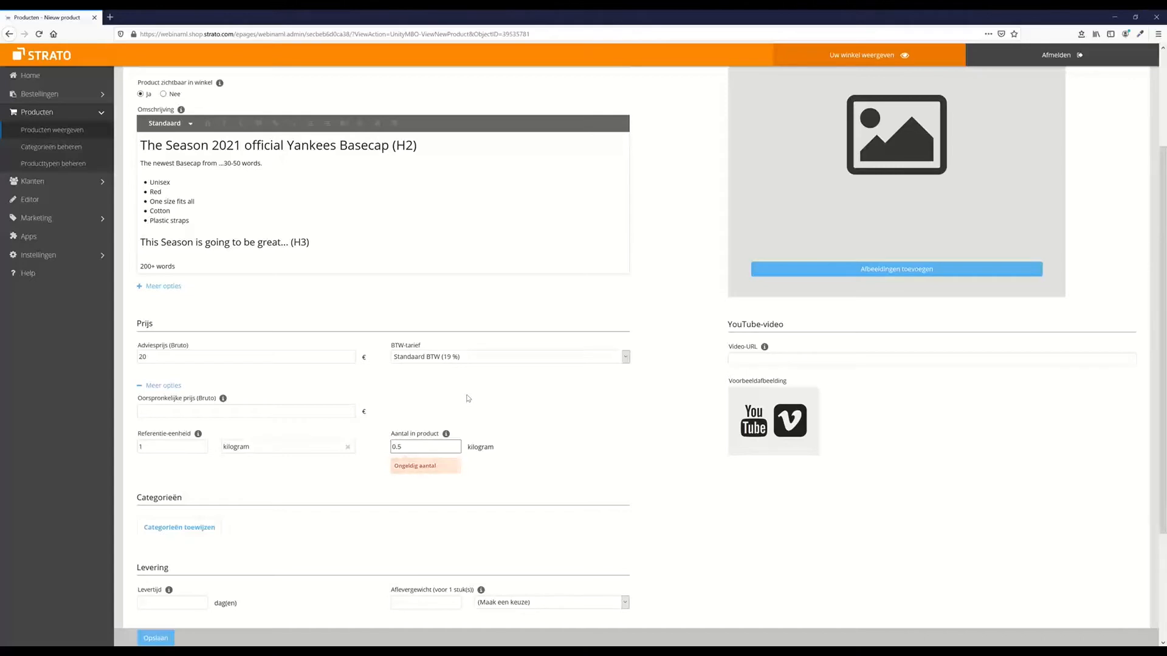
key(BackSpace)
key(BackSpace)
key(BackSpace)
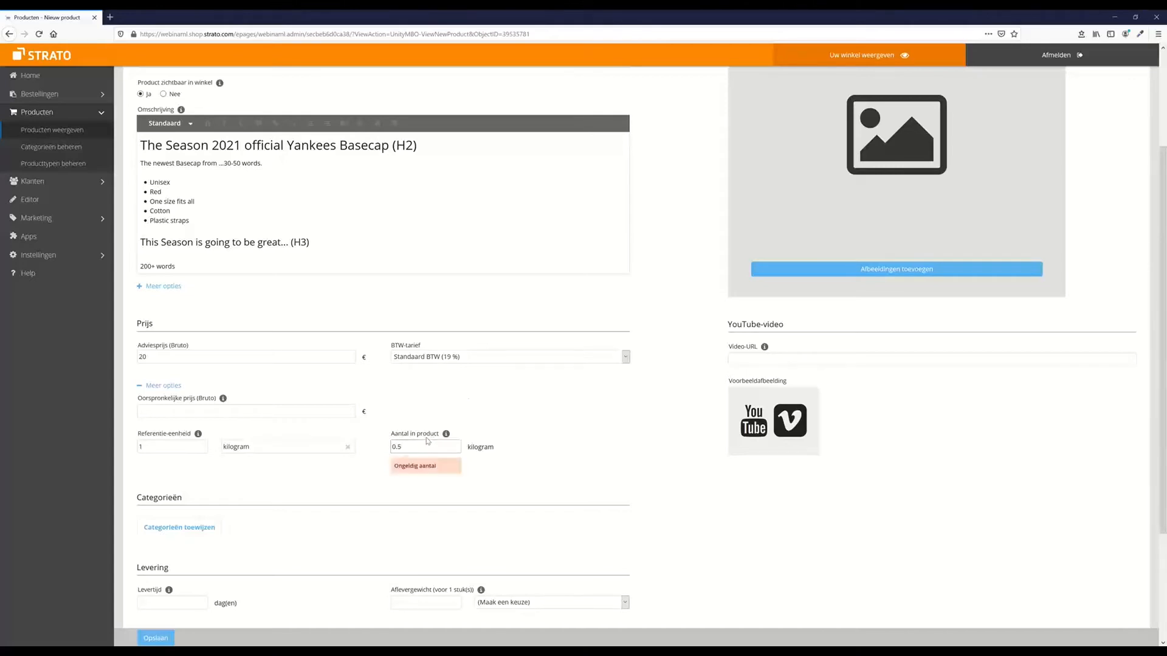
text(,5)
Change the reference unit to 1000 gram and the quantity in the product to 500
click(247, 448)
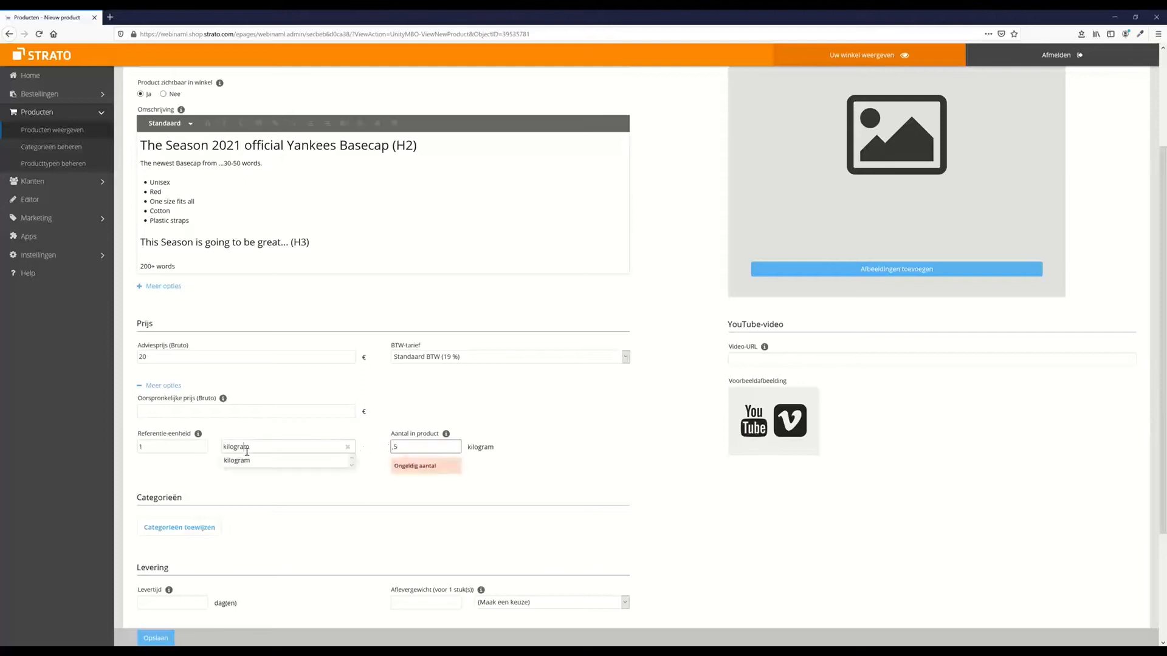
click(504, 457)
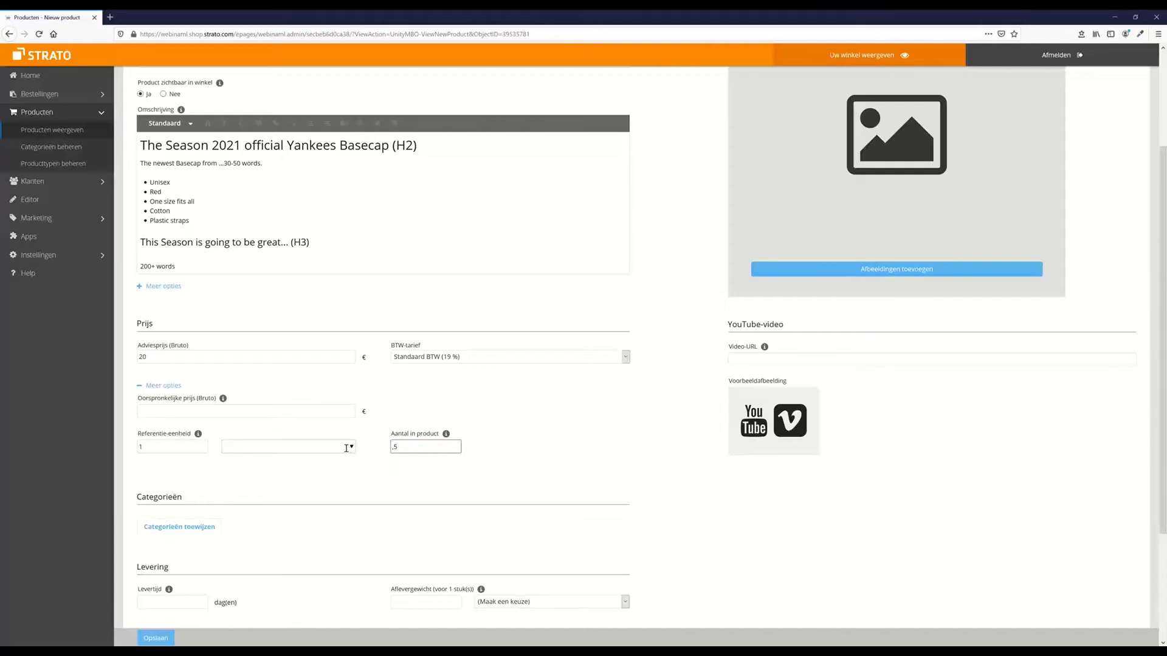
click(351, 448)
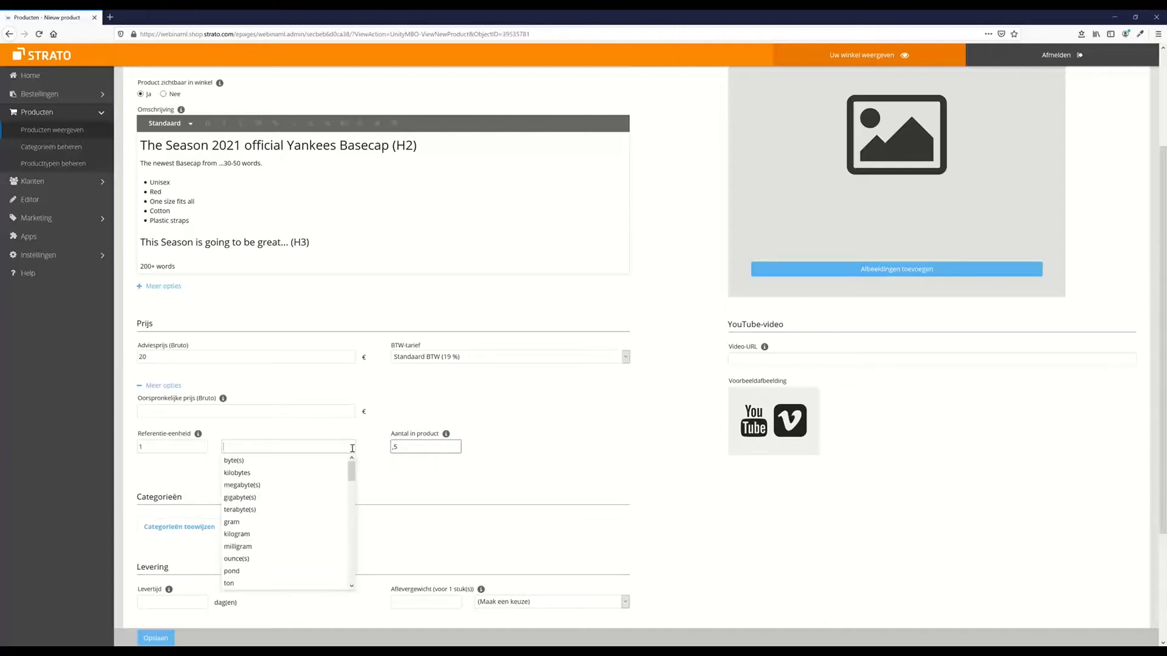
click(234, 522)
click(173, 449)
text(1000)
drag(414, 450, 324, 437)
text(5)
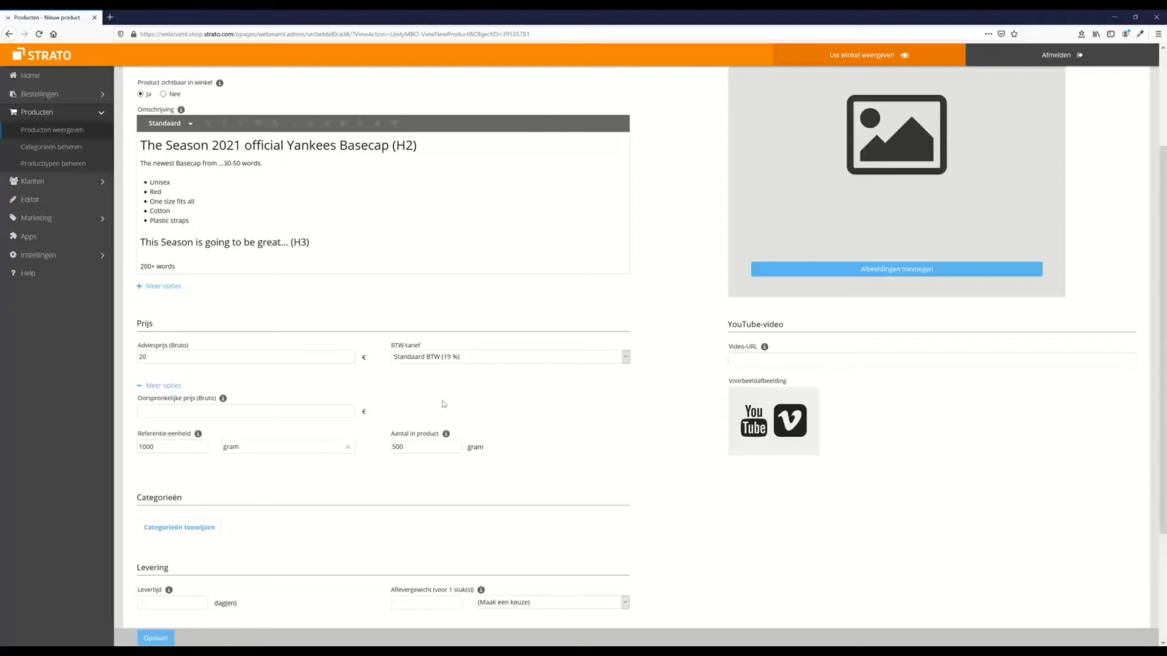
Expand the extra options under Levering to show delivery methods and dimension fields
scroll(439, 382, down, 3)
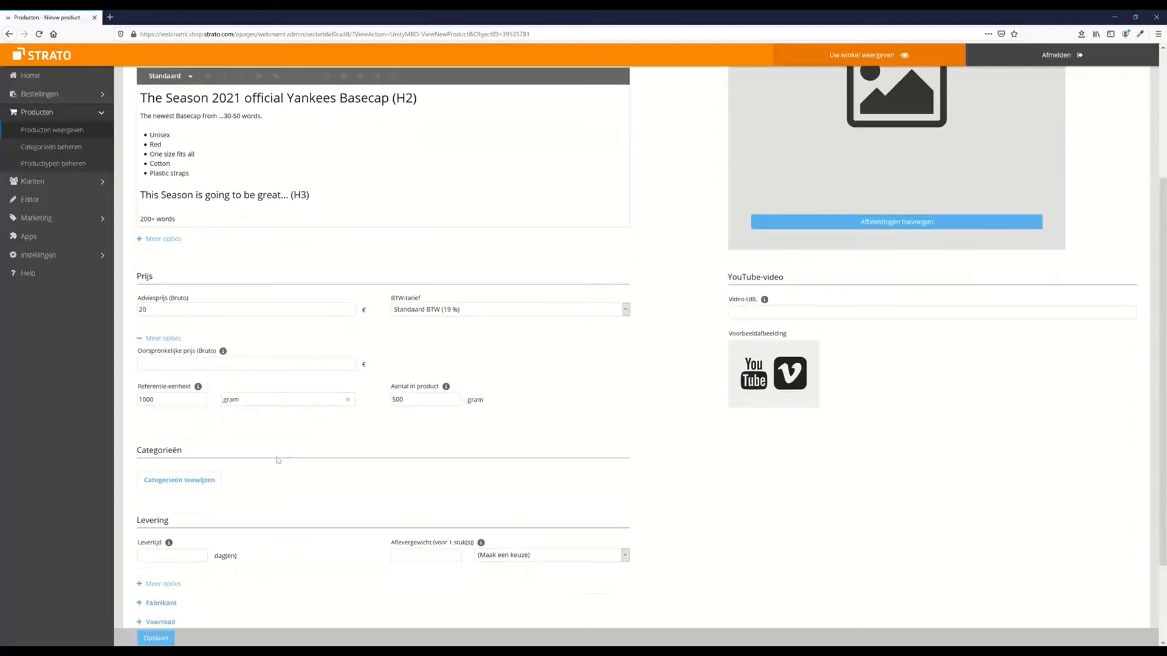
scroll(278, 448, down, 2)
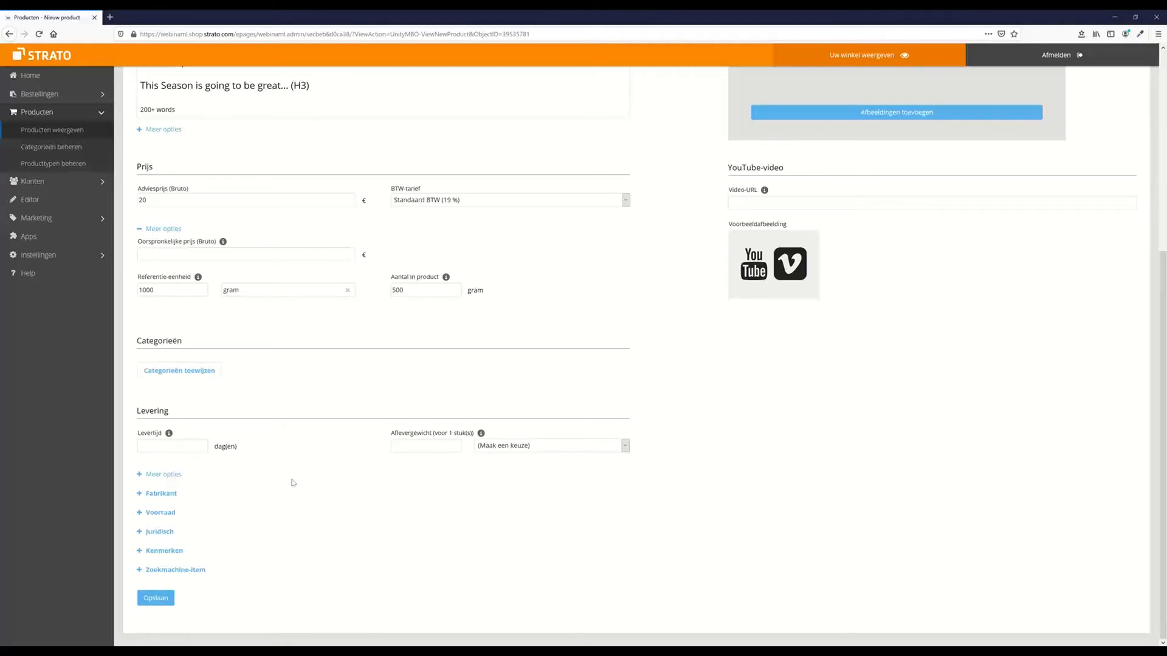
click(140, 475)
scroll(298, 437, down, 2)
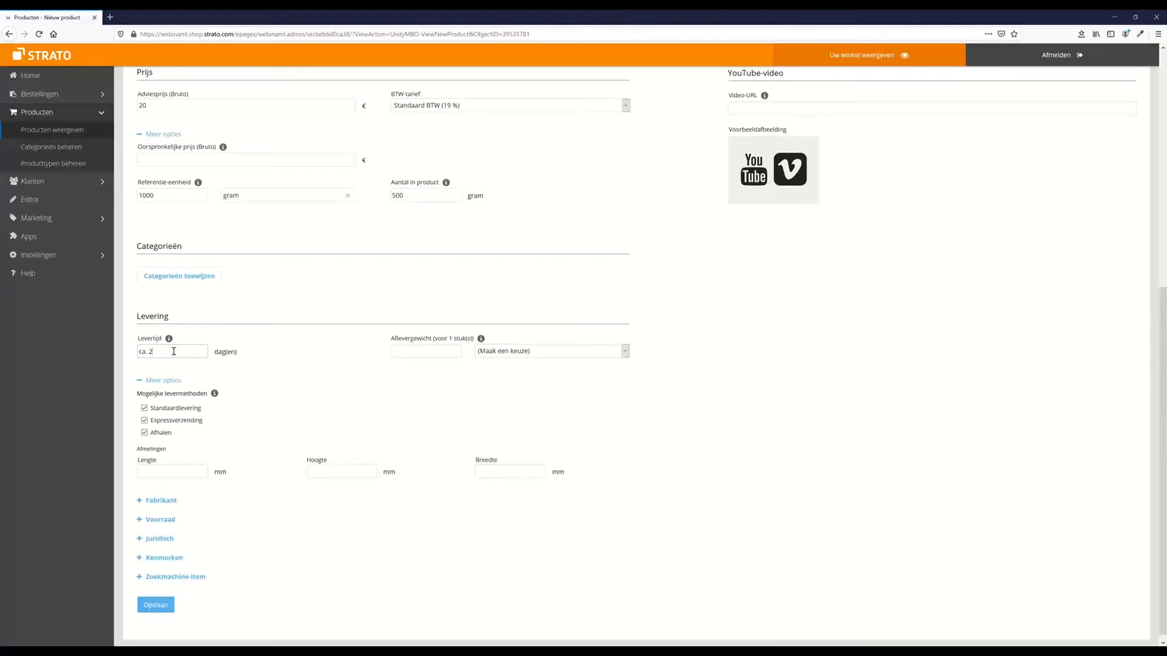
Erase 'ca. 2' from the Levertijd field, leaving it empty
key(BackSpace)
key(BackSpace)
key(BackSpace)
key(BackSpace)
key(BackSpace)
click(173, 351)
click(444, 351)
click(548, 350)
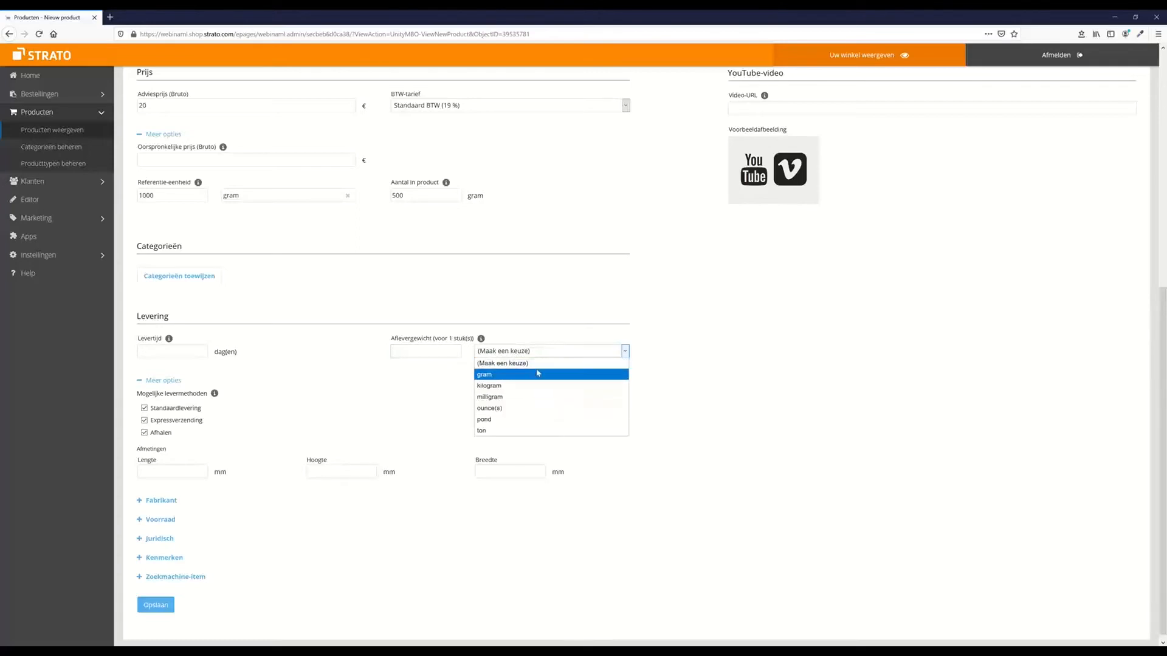
click(526, 315)
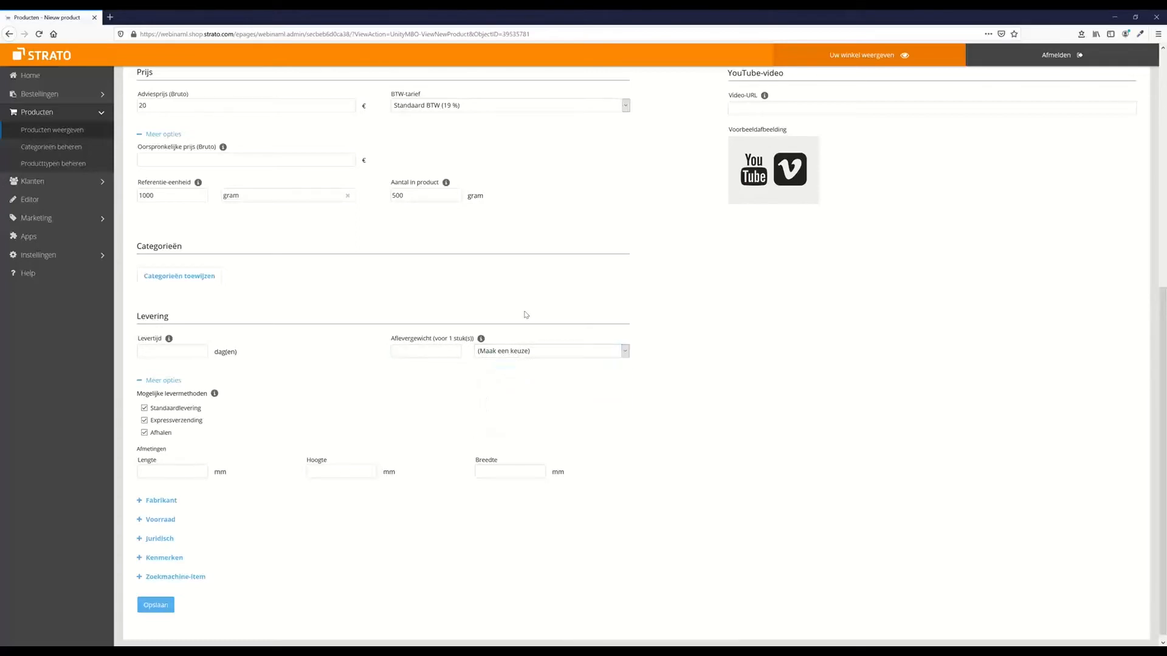
click(424, 355)
Insert a new 'Weight' bullet after 'Plastic straps' in the Omschrijving list
scroll(420, 351, up, 5)
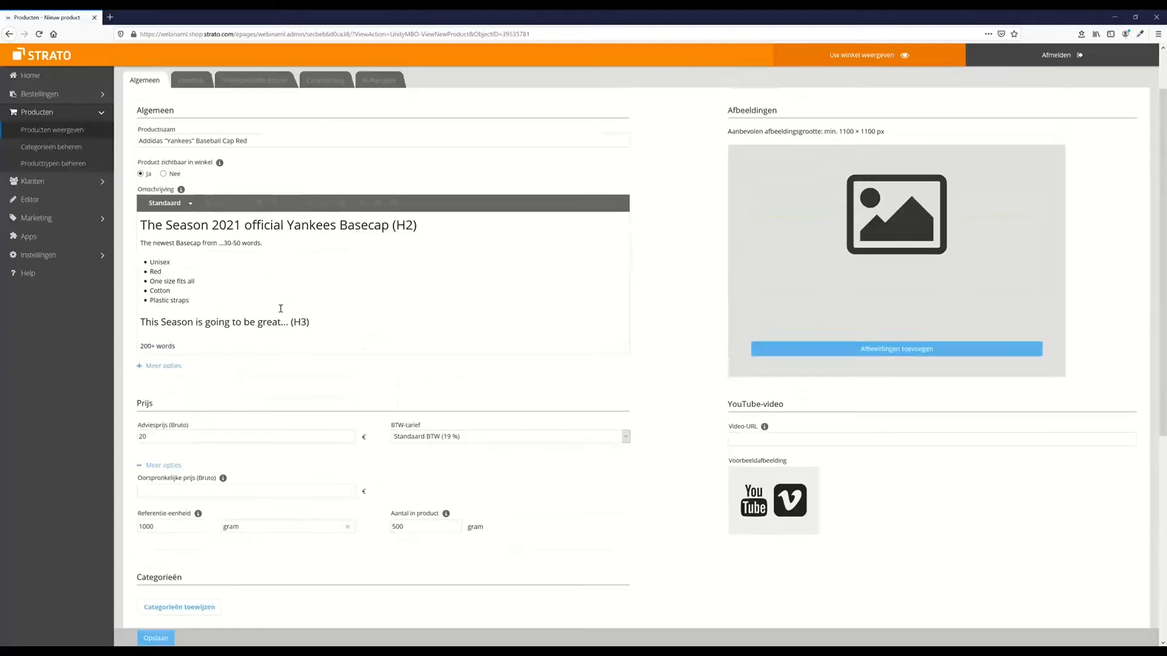
click(228, 302)
key(Return)
text(Weight)
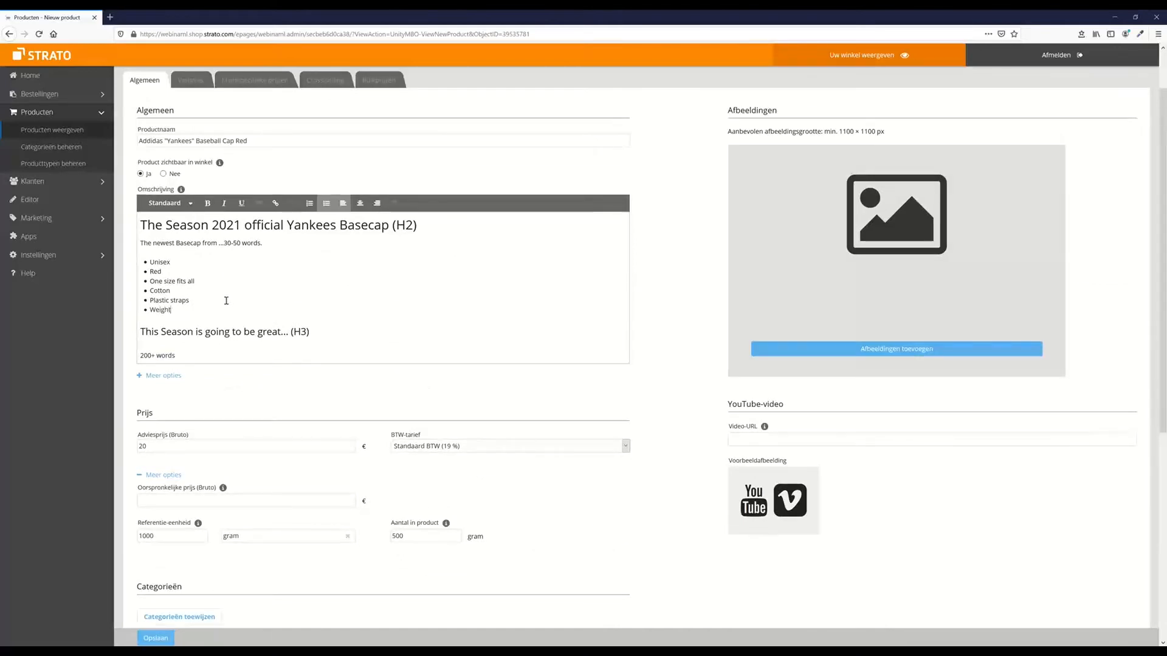
scroll(351, 290, down, 1)
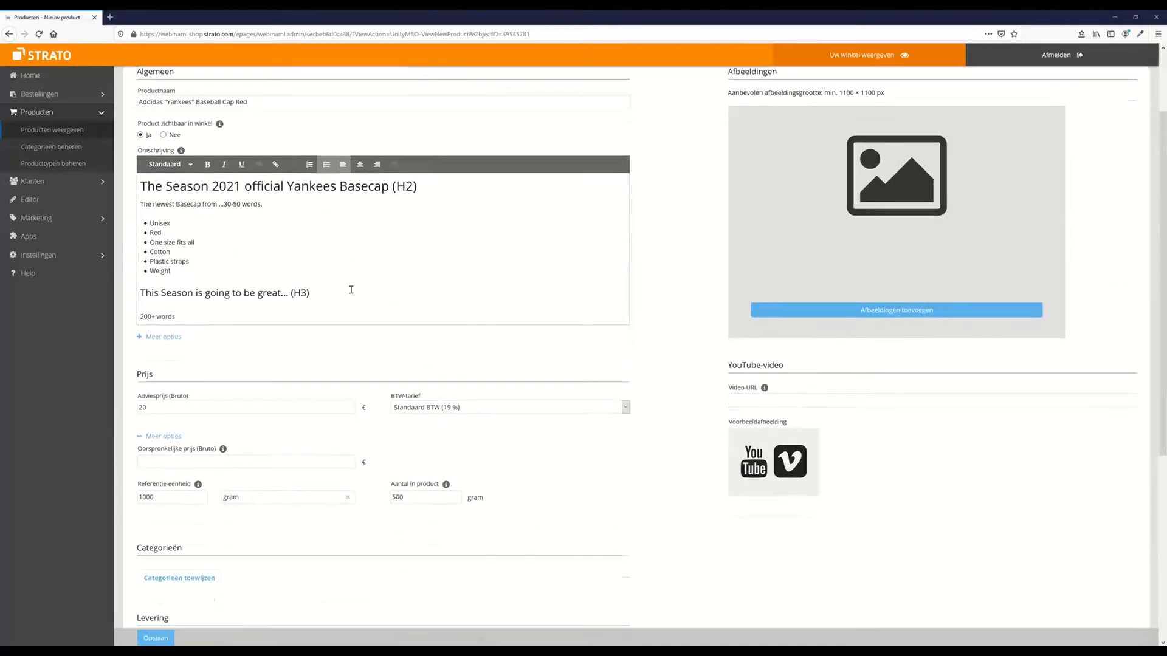
scroll(351, 289, down, 5)
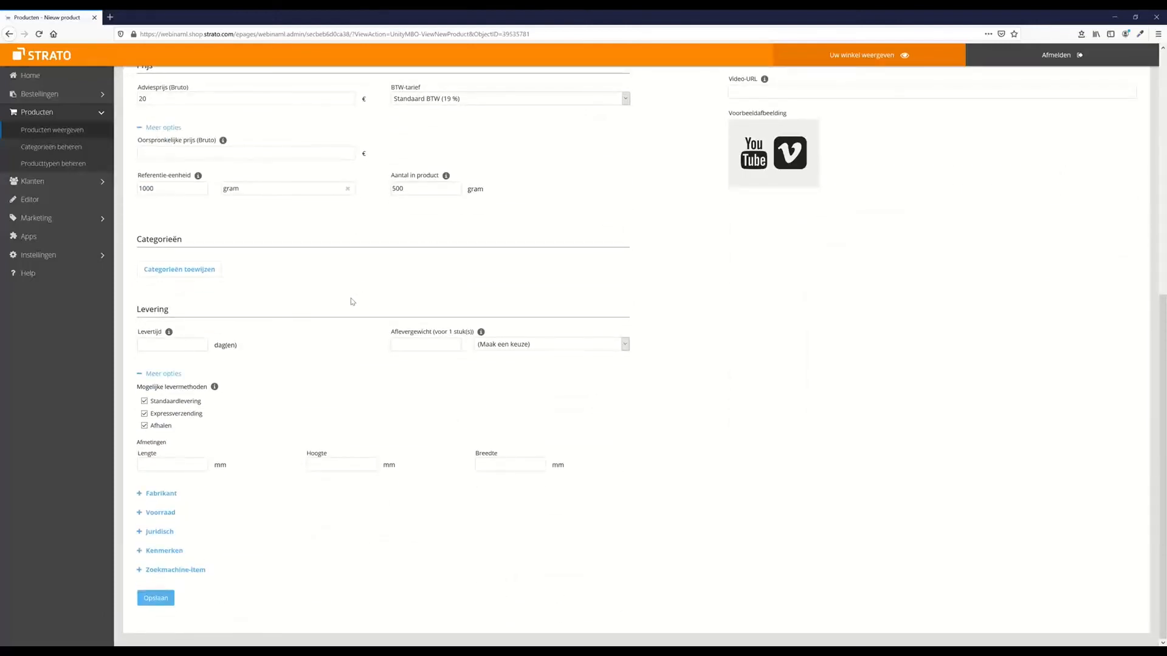
scroll(351, 298, up, 6)
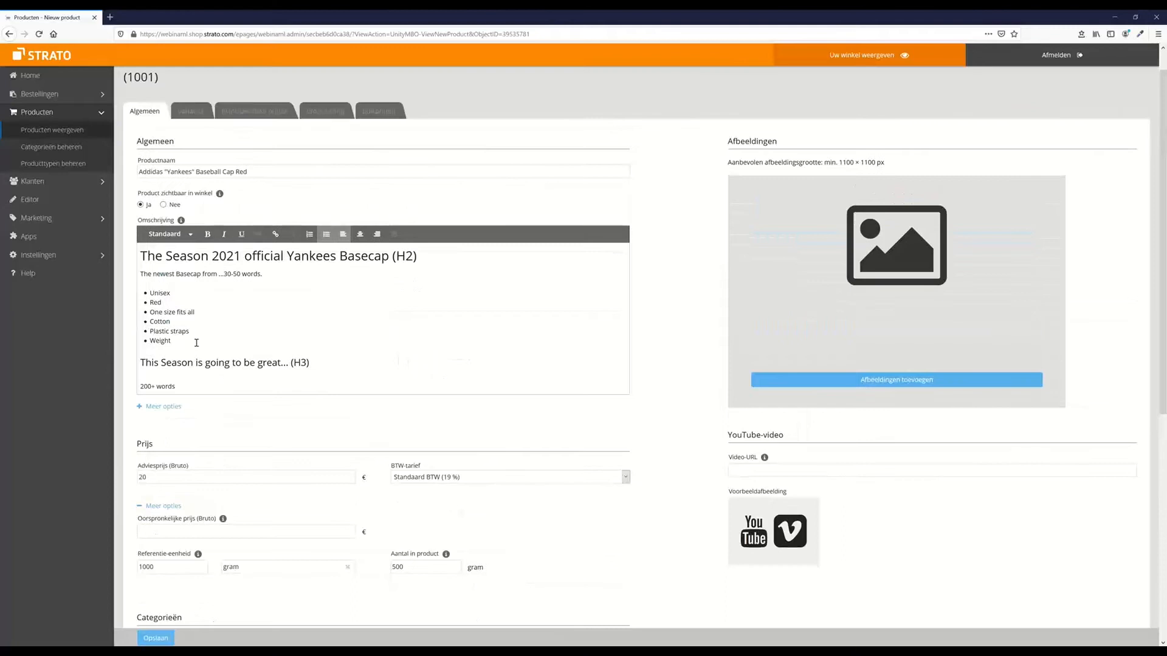
scroll(197, 343, down, 6)
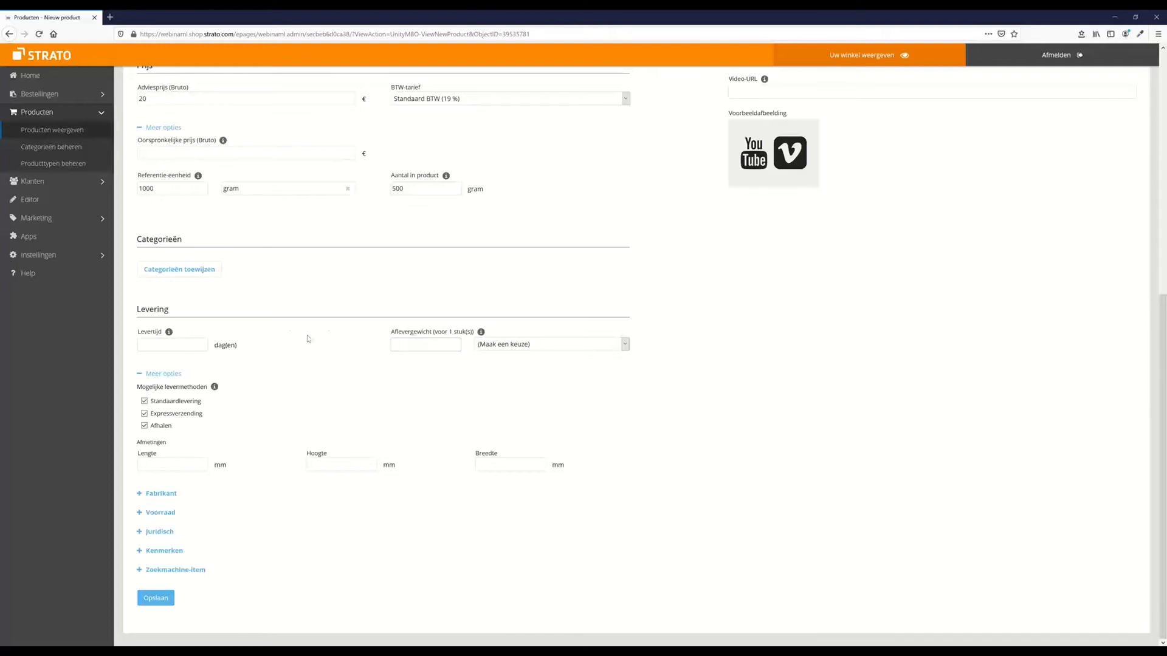
scroll(310, 339, up, 3)
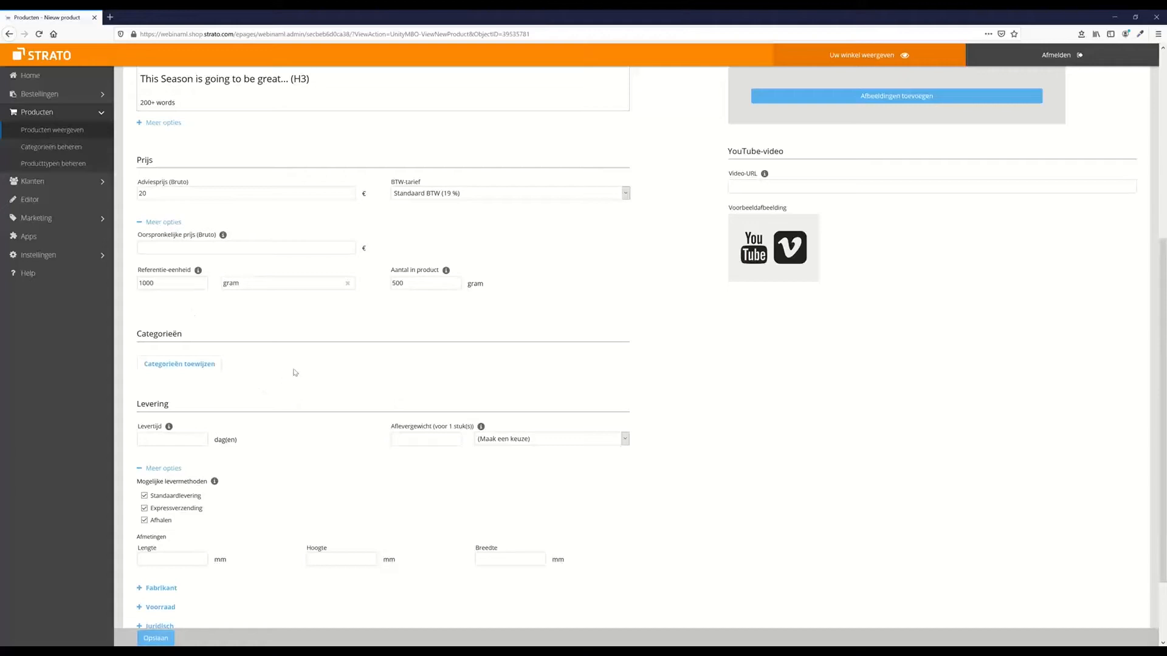
Delete the 1000 reference amount, its gram unit, and the 500 quantity in product
drag(169, 285, 1, 281)
key(BackSpace)
click(237, 282)
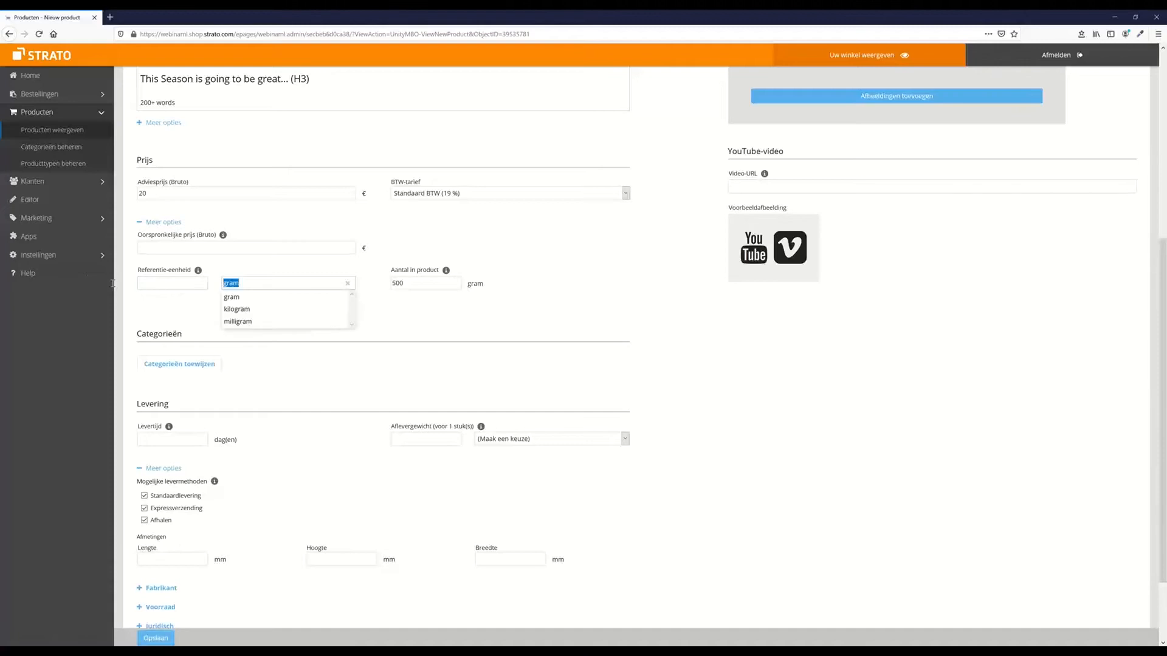
double_click(421, 278)
key(BackSpace)
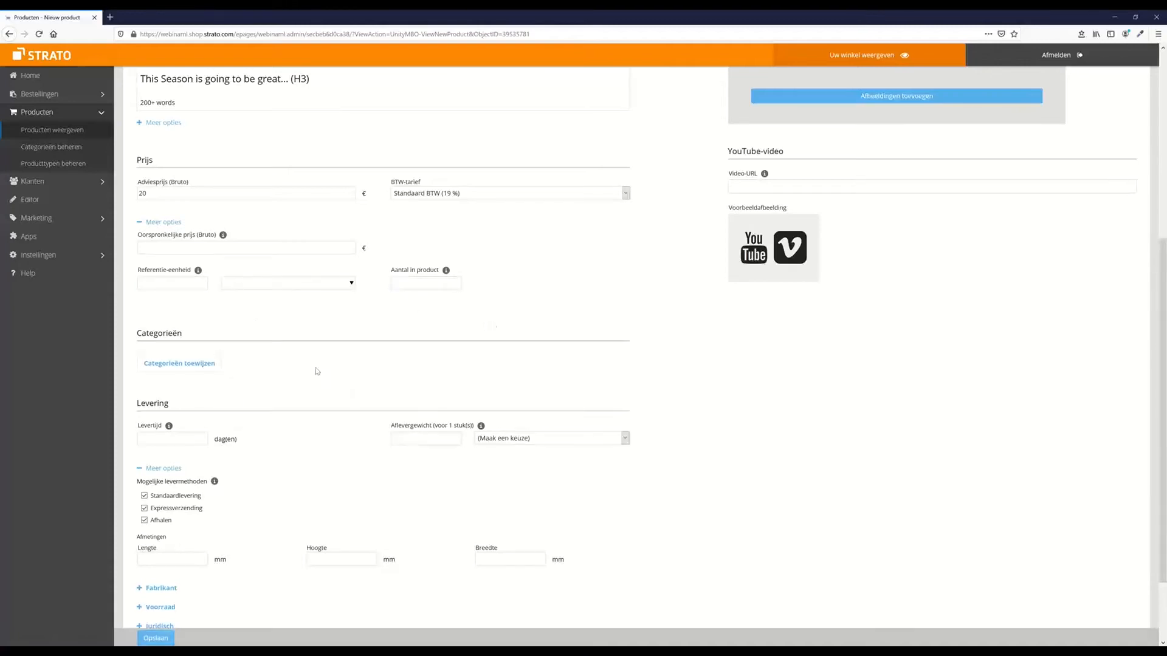
scroll(322, 365, down, 3)
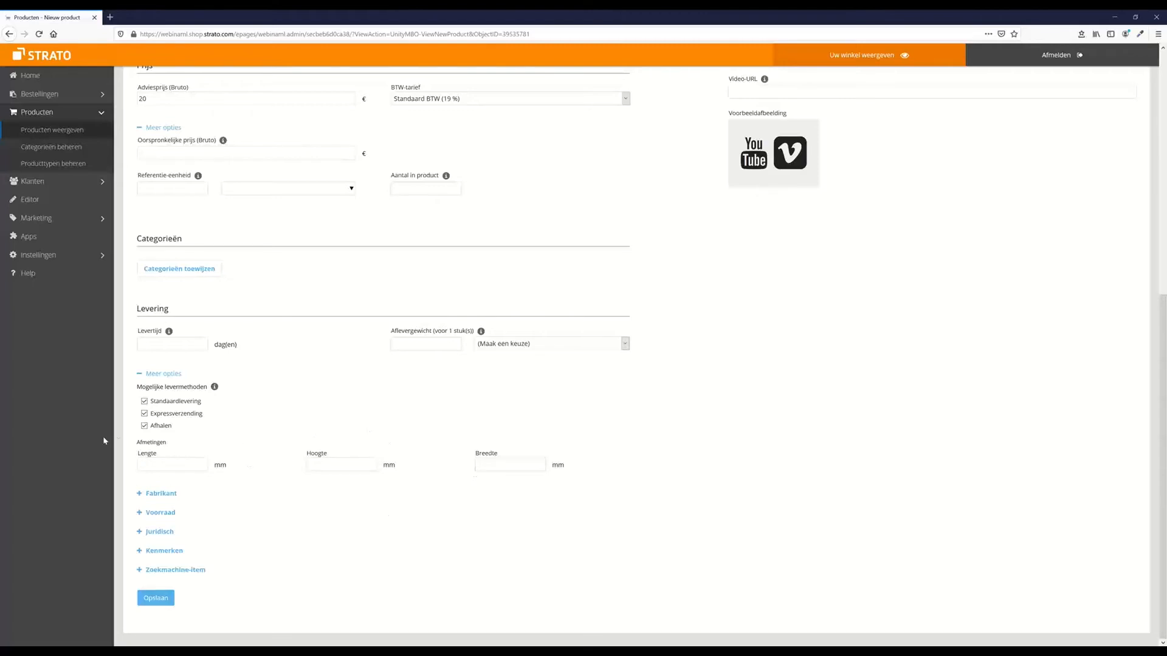
Expand the Fabrikant section, visit the manufacturer product number field, then expand Voorraad
click(147, 497)
scroll(338, 412, down, 1)
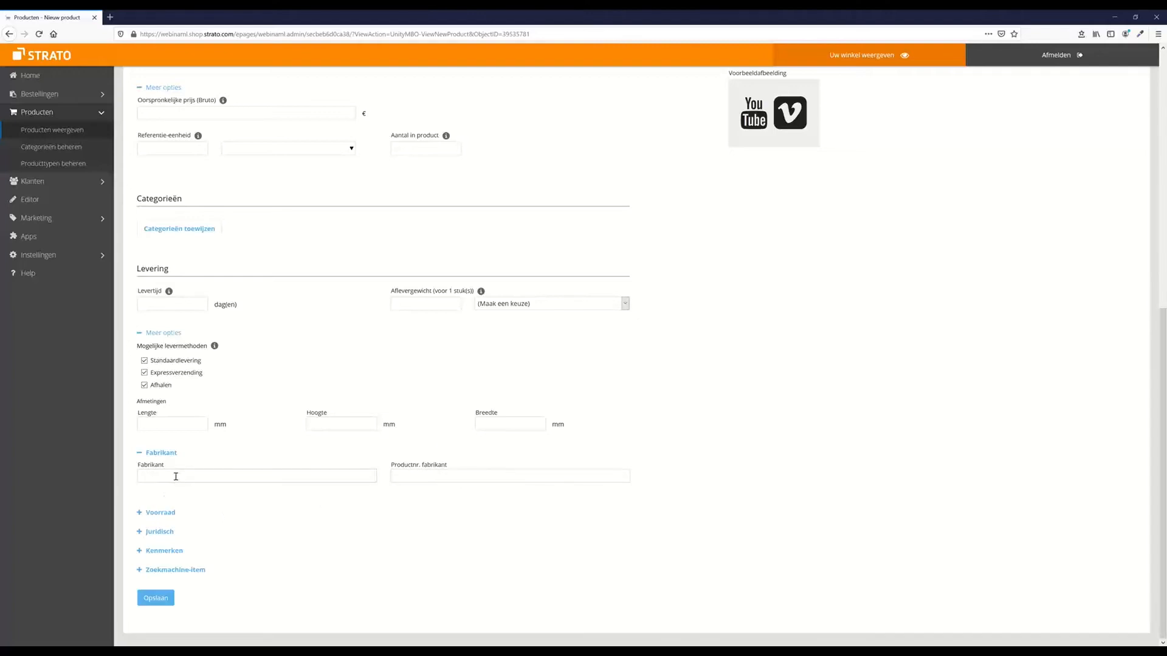
click(439, 479)
click(139, 514)
scroll(312, 477, down, 2)
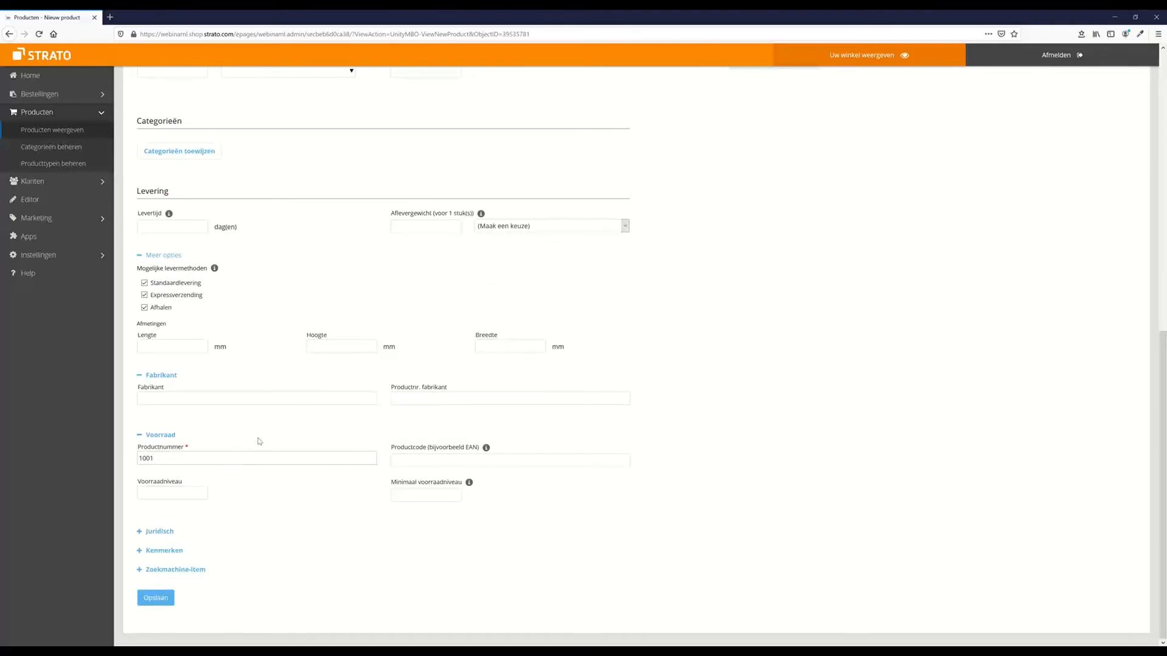
Visit the Productcode (EAN) and Minimaal voorraadniveau fields, leaving both empty
click(434, 464)
click(398, 495)
Expand Juridisch and enter essential features '- 1 Baseball Cap' and '- Red'
click(139, 533)
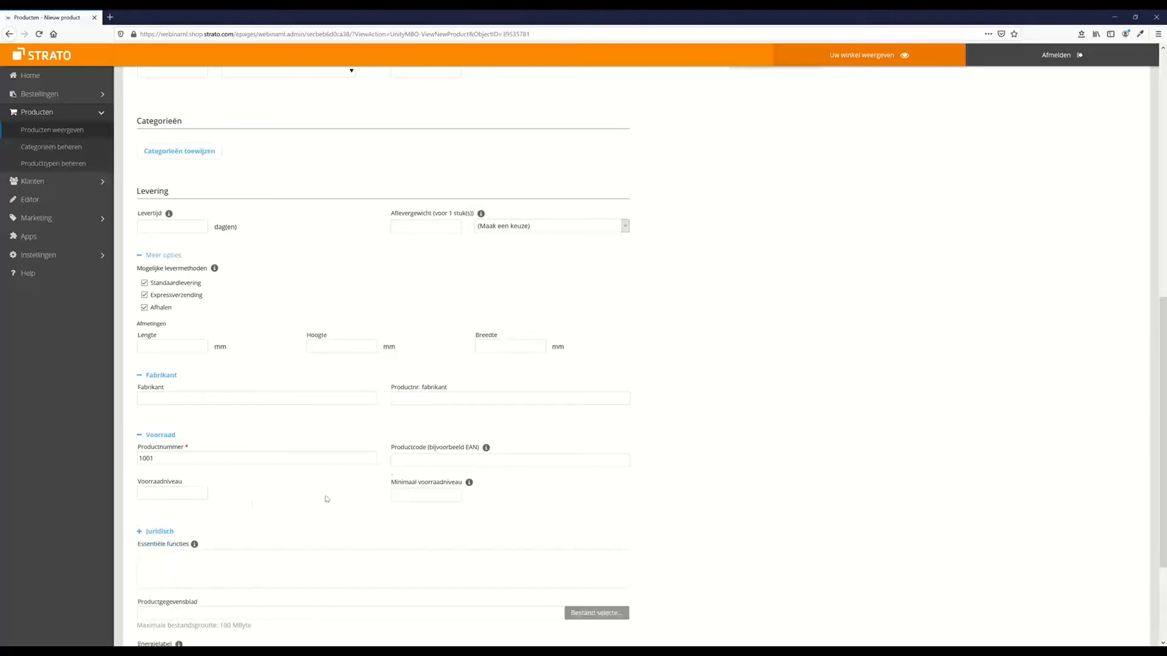
scroll(326, 495, down, 3)
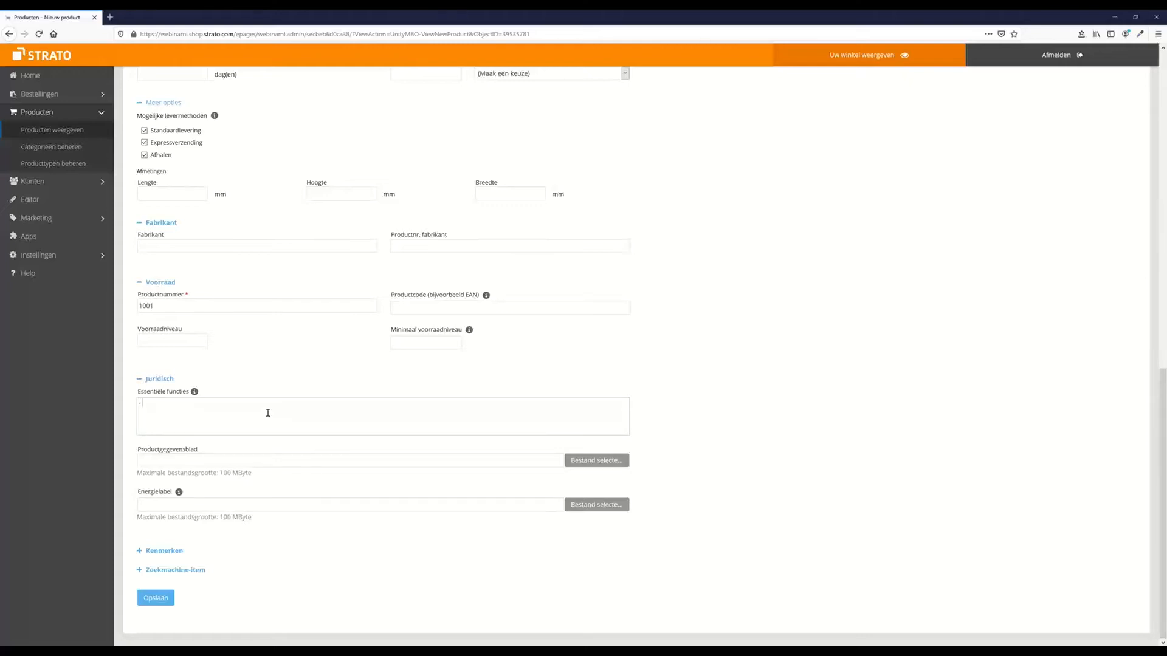
text(Base)
text(ball Cap - )
text(Red)
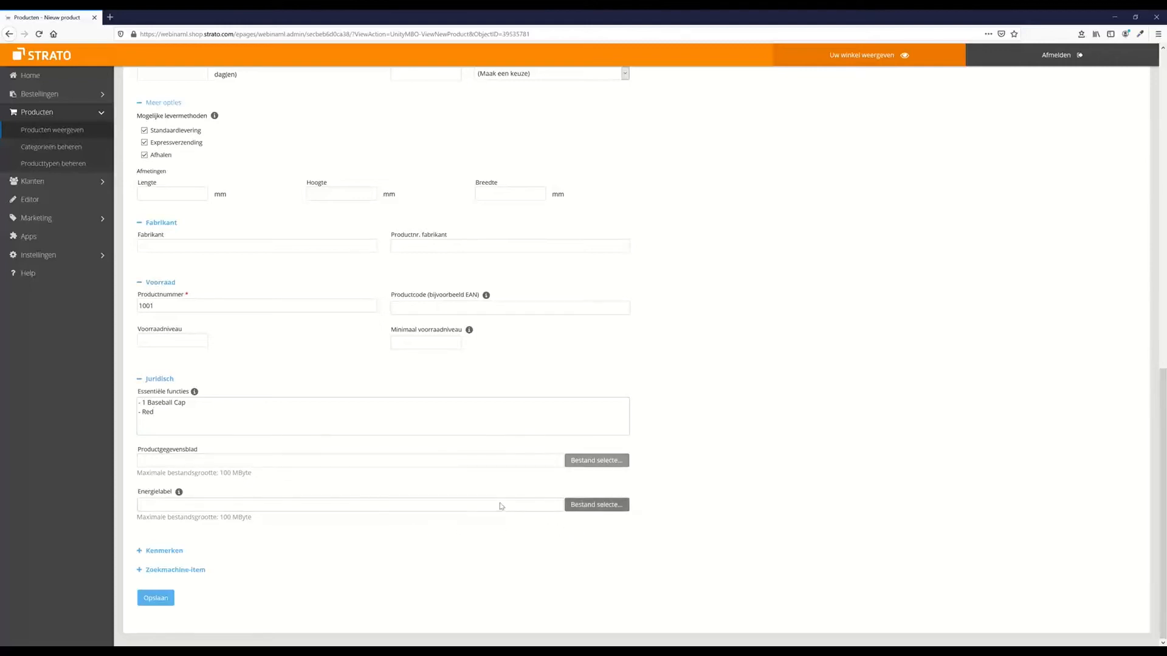
Expand Kenmerken (product type Basis) and Zoekmachine-item to show the page title and meta description fields
click(142, 555)
scroll(282, 513, down, 1)
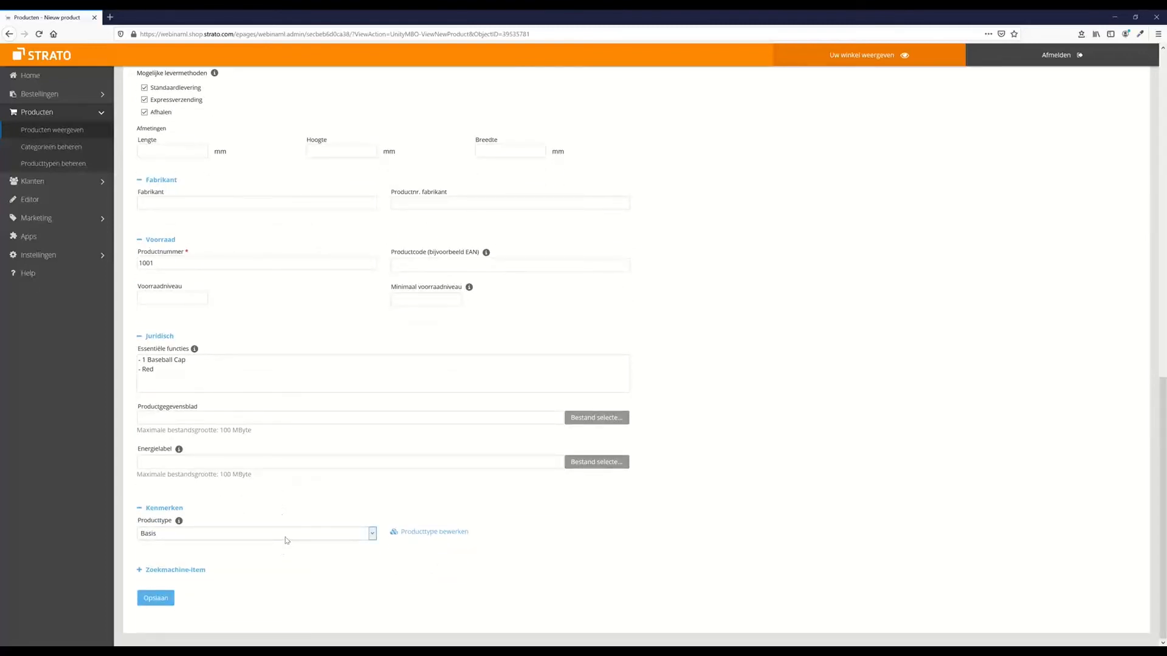
click(195, 571)
scroll(200, 571, down, 3)
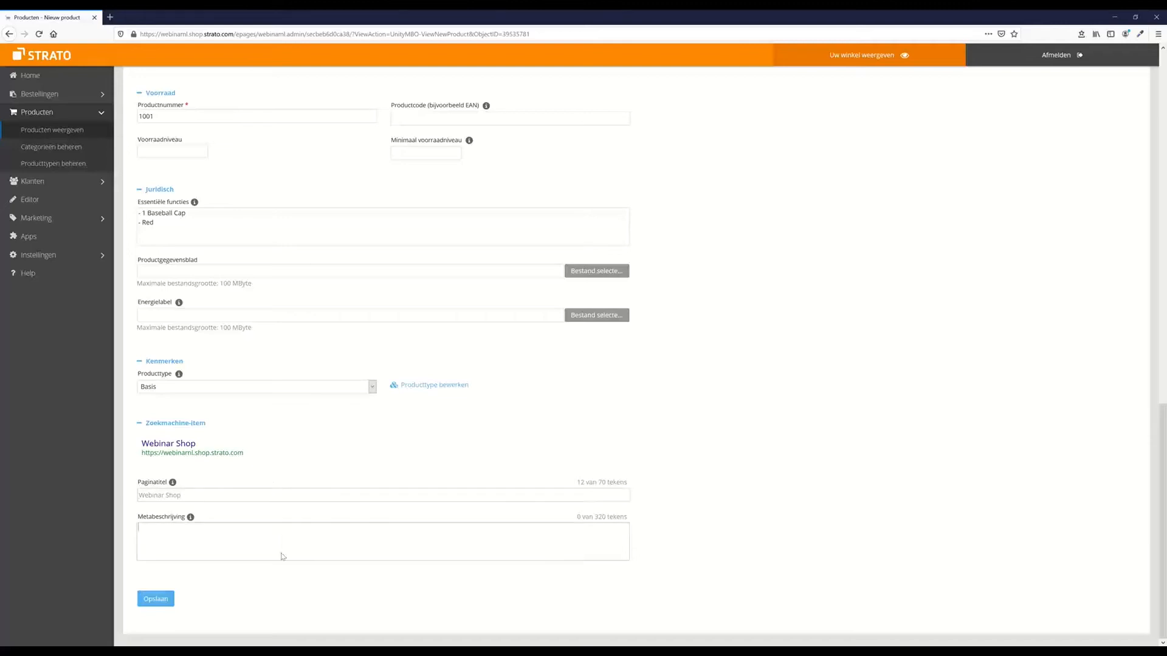
Save product 1001 and view its search-engine preview titled 'Addidas "Yankees" Baseball Cap Red - Webinar Shop'
click(155, 604)
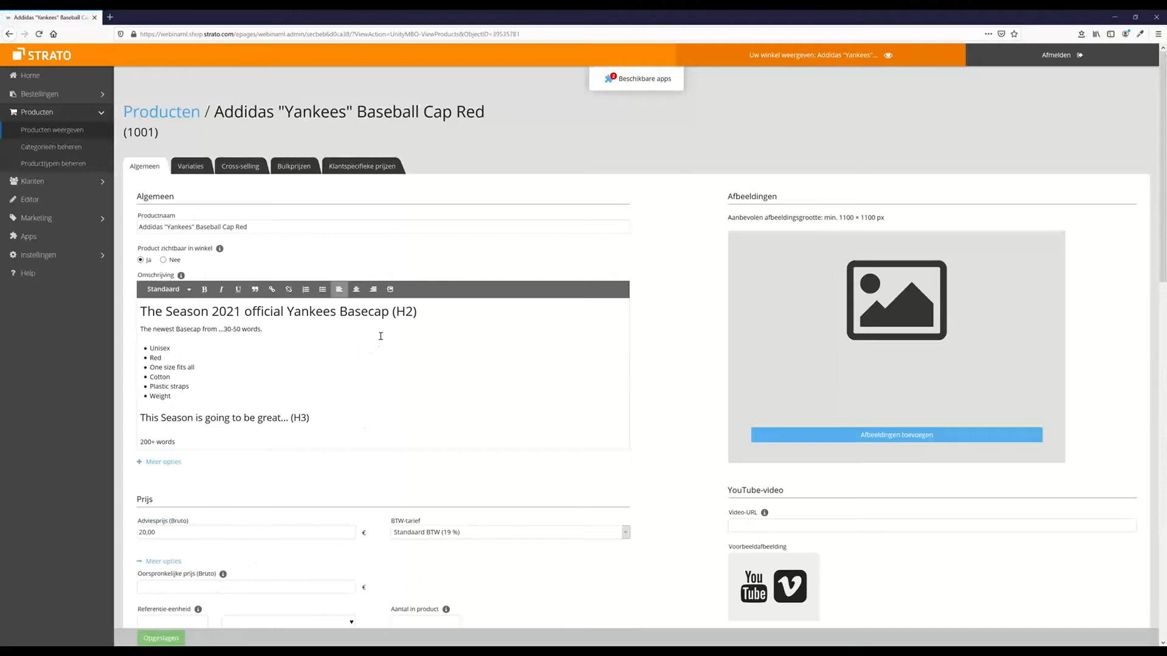
scroll(381, 333, down, 3)
scroll(386, 347, down, 15)
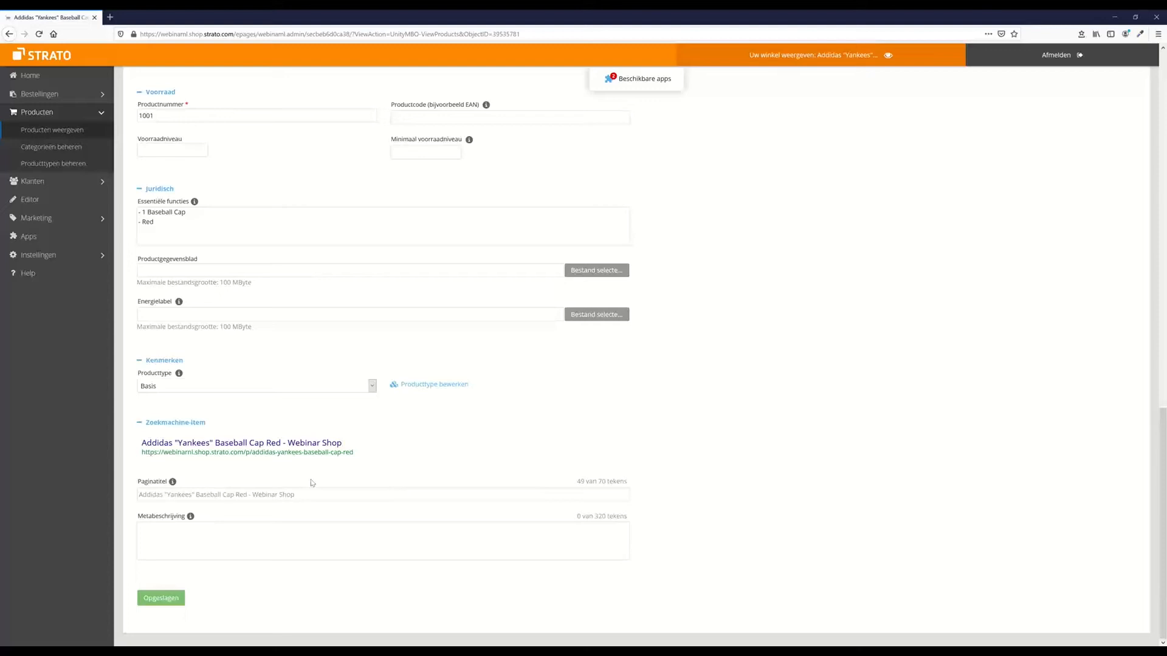
Google 'basecap red' in a new tab, skim the results, then return to the Strato tab
click(110, 17)
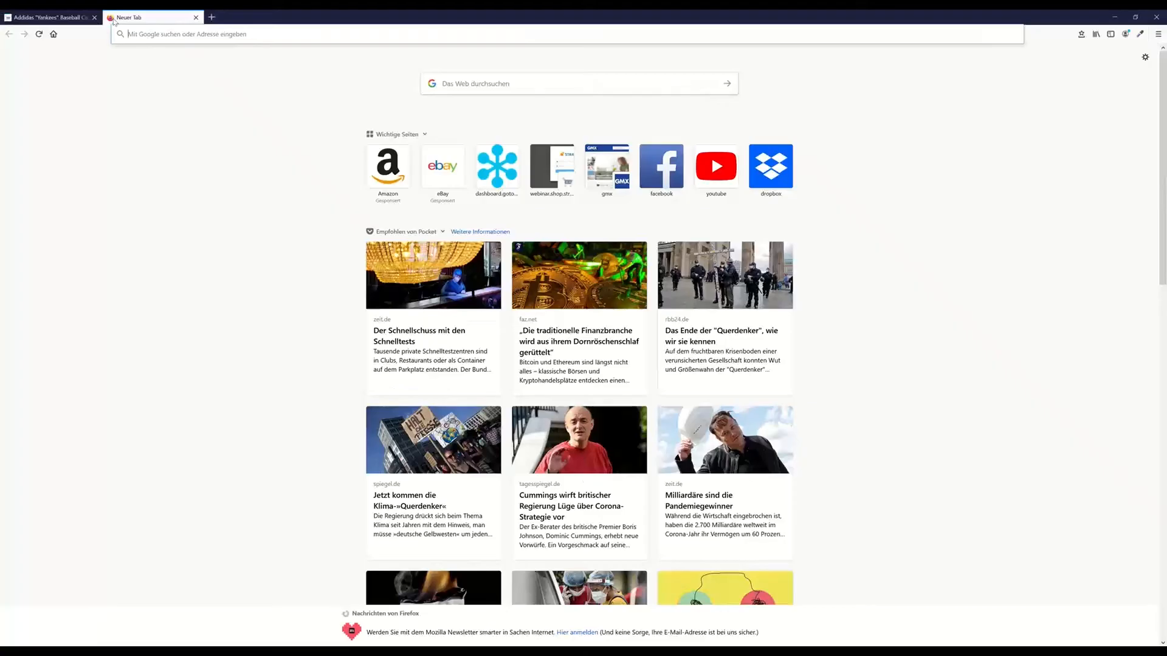
text(basecap red)
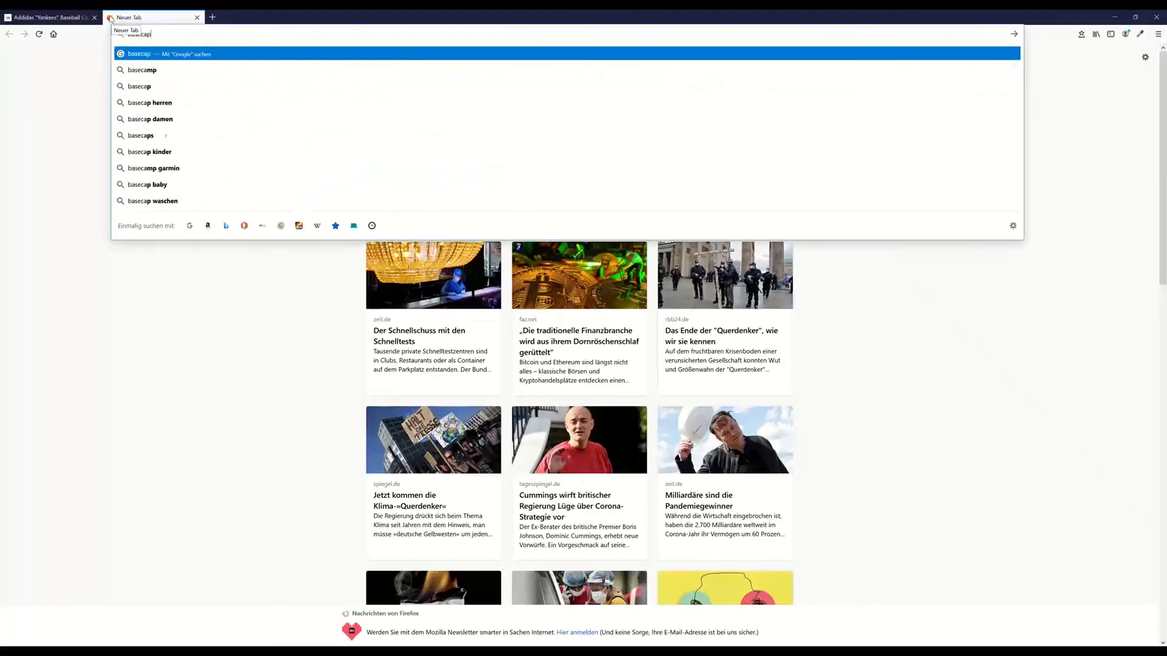
key(Return)
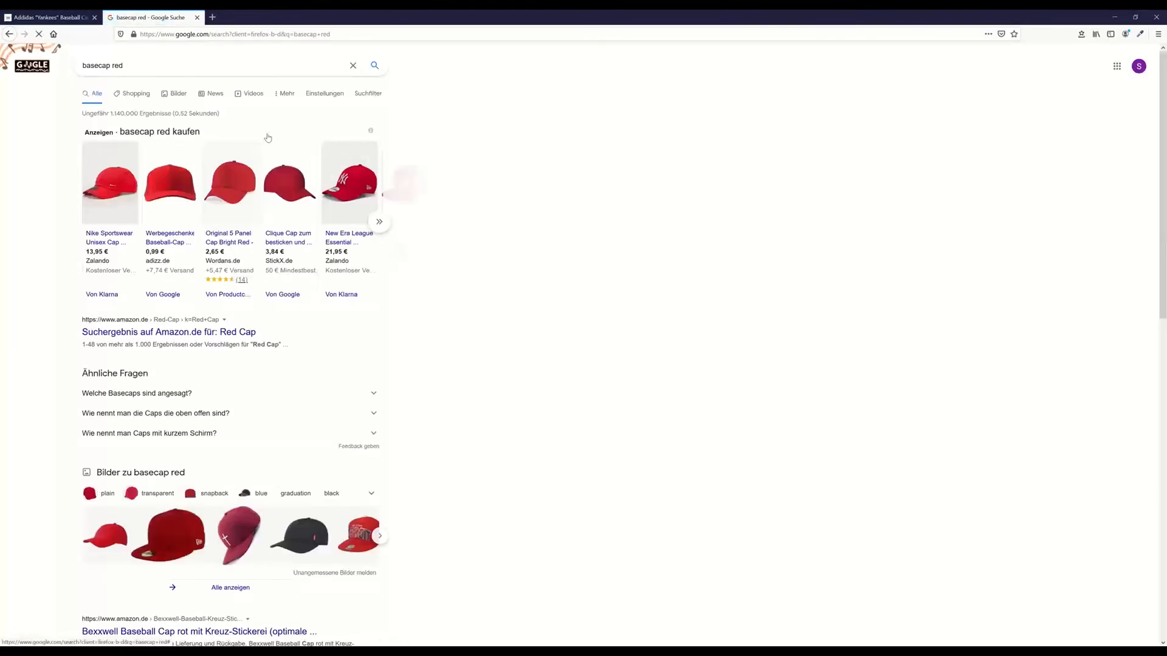
scroll(261, 276, down, 5)
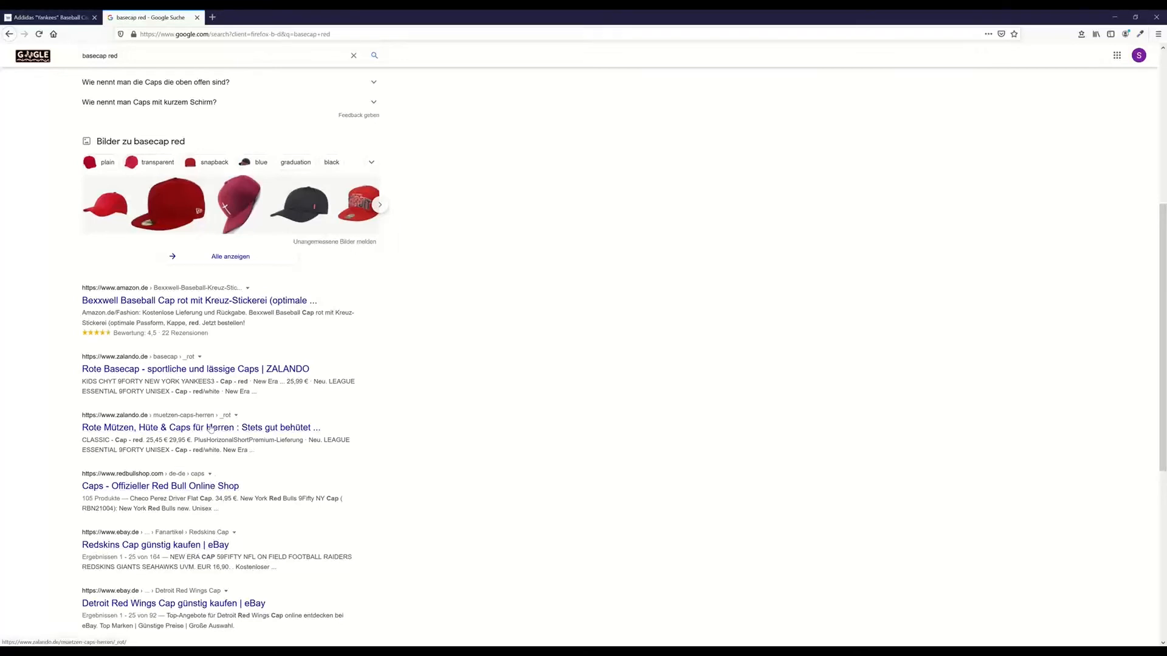
click(40, 18)
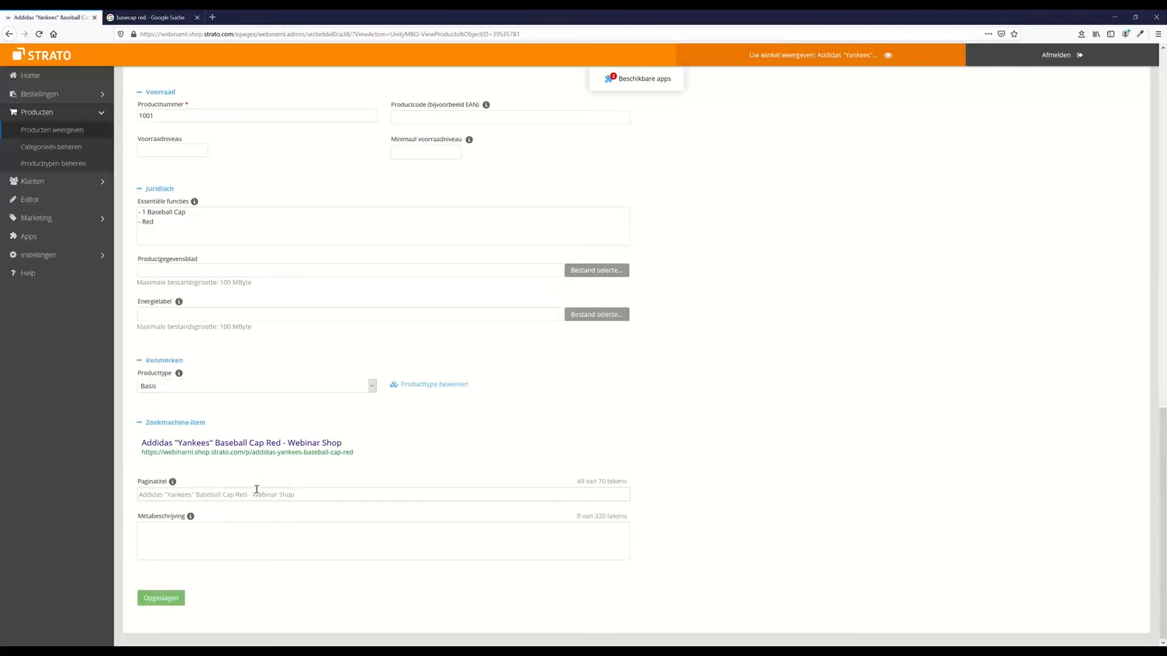
Select and copy the full product name 'Addidas "Yankees" Baseball Cap Red' from Productnaam
click(327, 494)
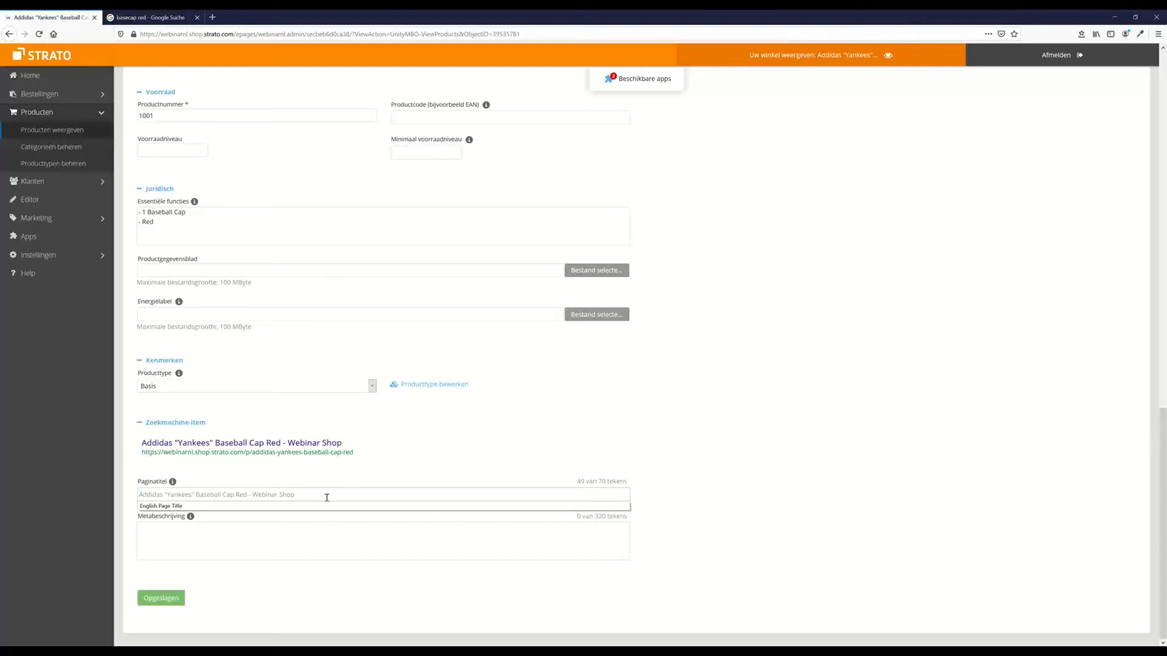
scroll(395, 269, up, 1)
scroll(394, 268, up, 20)
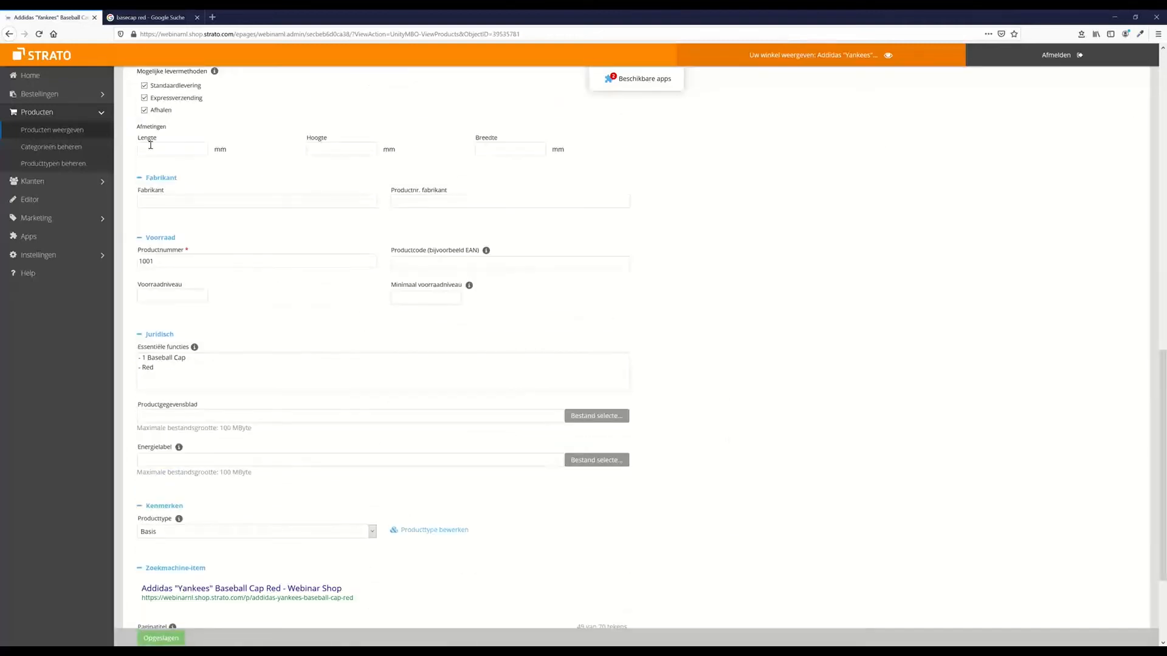
scroll(318, 192, up, 20)
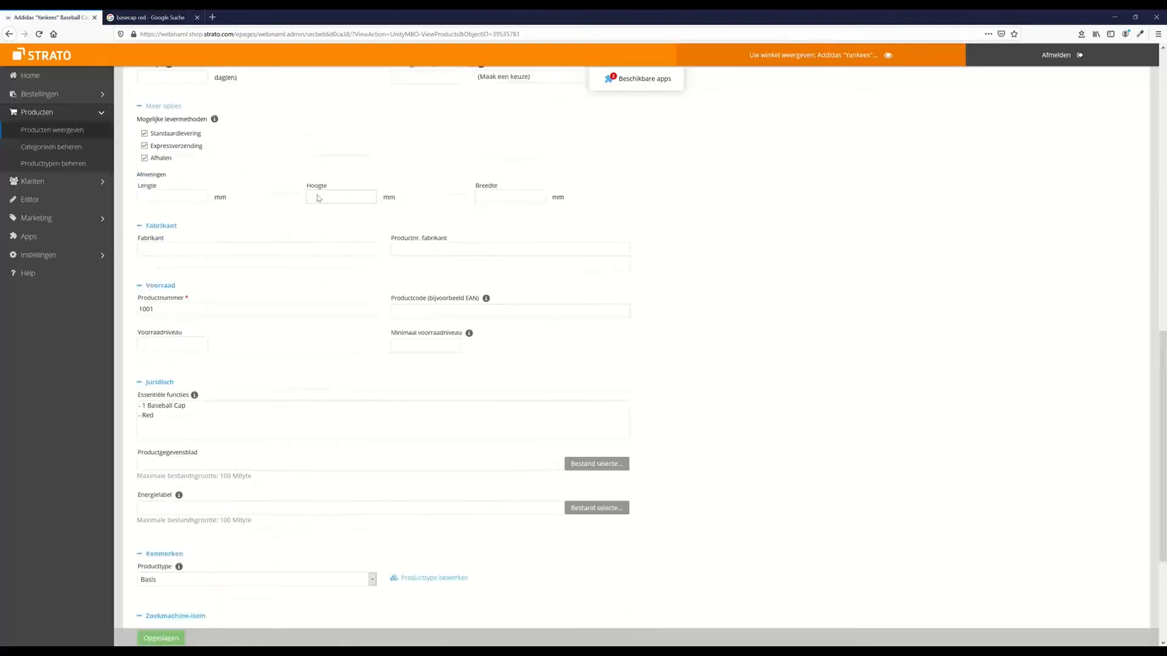
drag(195, 227, 334, 223)
drag(248, 227, 99, 239)
key(ctrl+c)
Paste the product name into Paginatitel and append 'Cotton Unisex max 60-'
scroll(344, 373, down, 20)
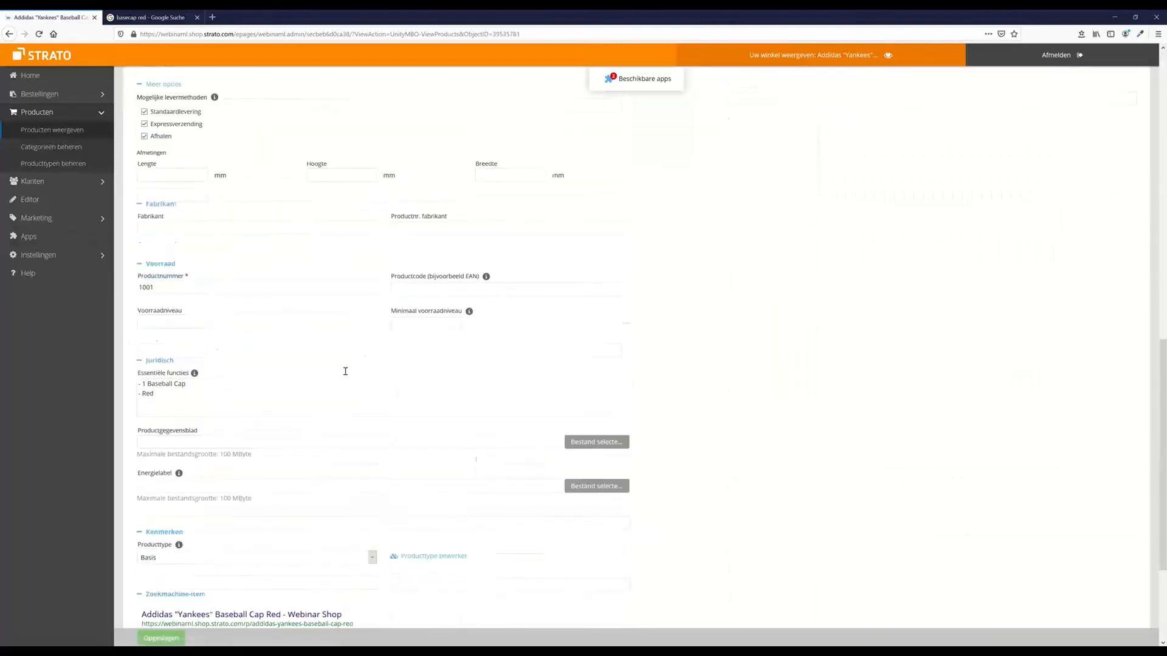
click(207, 495)
key(ctrl+v)
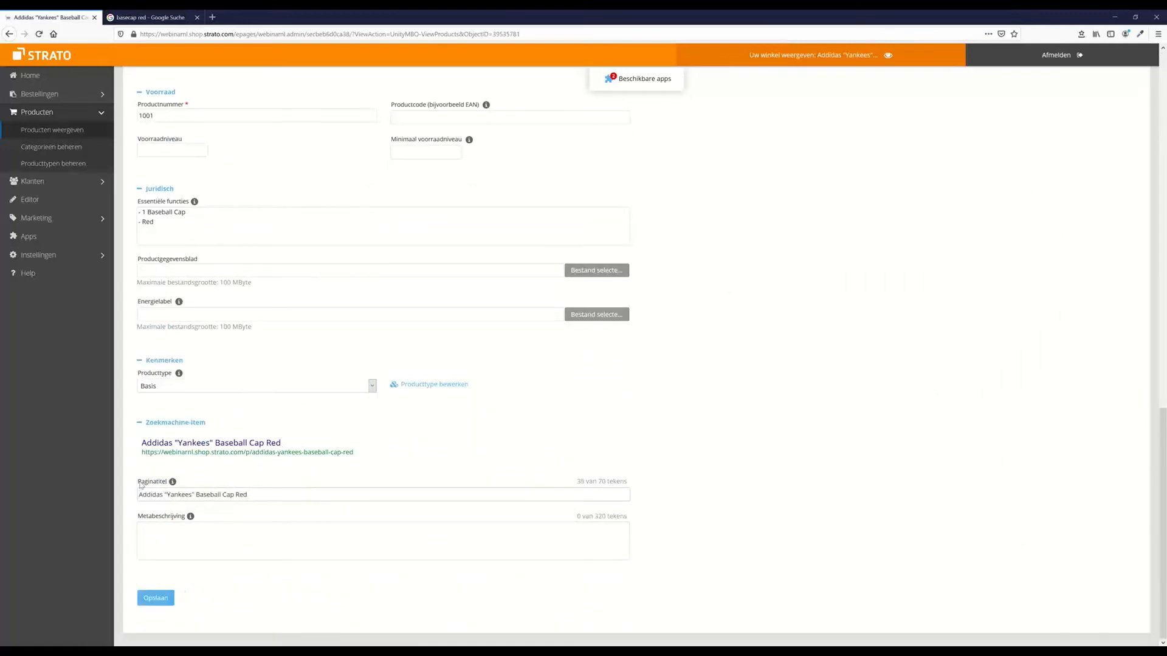
text(Cotton Unisex)
click(360, 543)
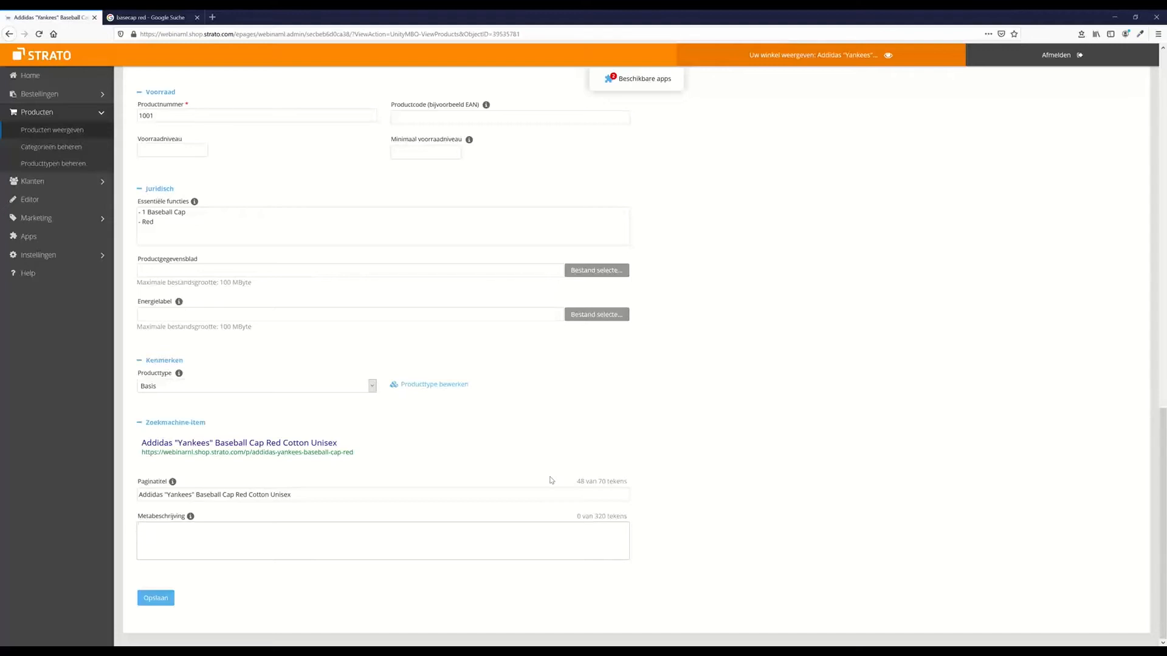
click(448, 494)
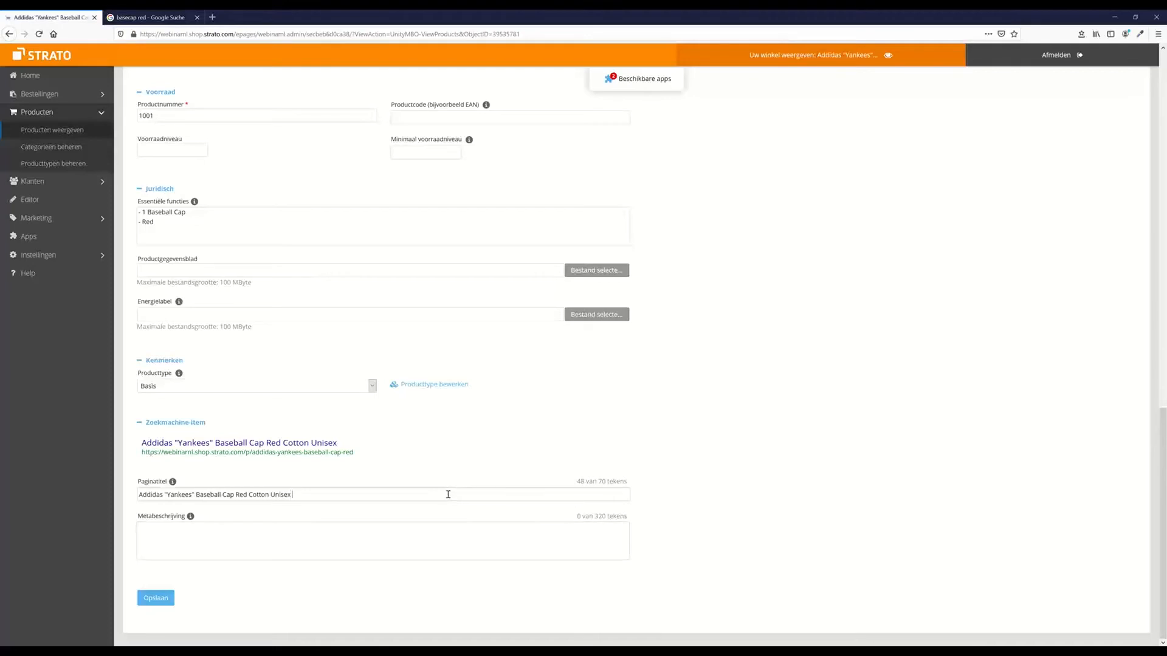
text(max 60-64)
click(283, 544)
click(149, 17)
scroll(361, 390, down, 3)
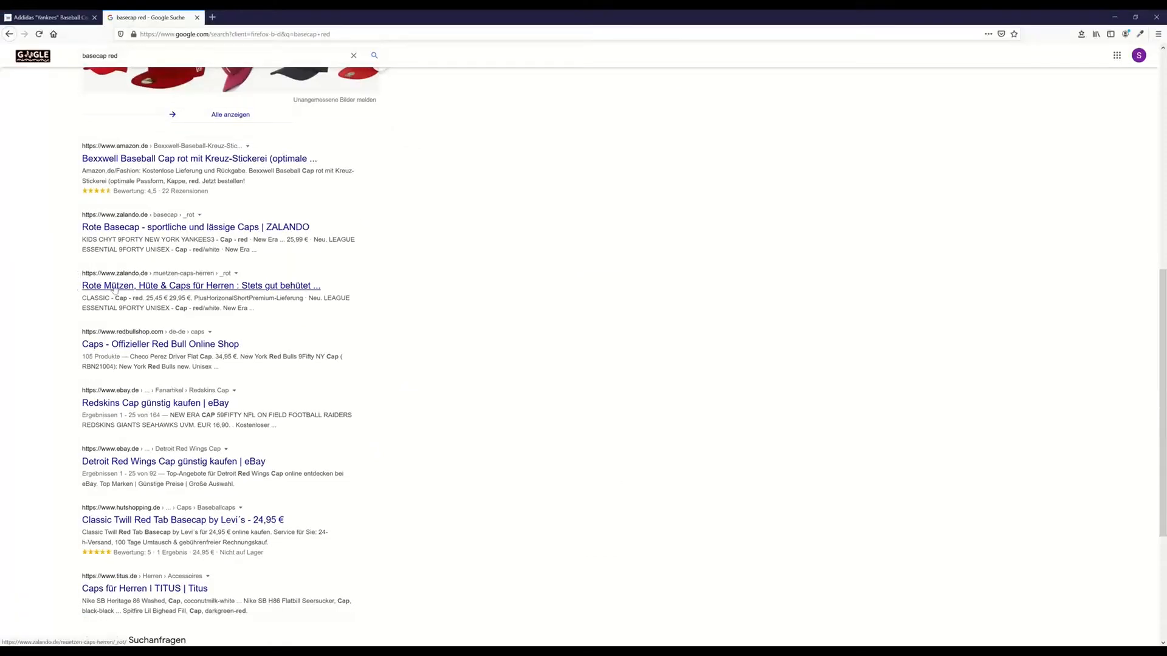
drag(267, 312, 71, 305)
click(71, 305)
drag(258, 311, 117, 309)
click(246, 381)
drag(235, 367, 136, 367)
click(52, 17)
click(264, 550)
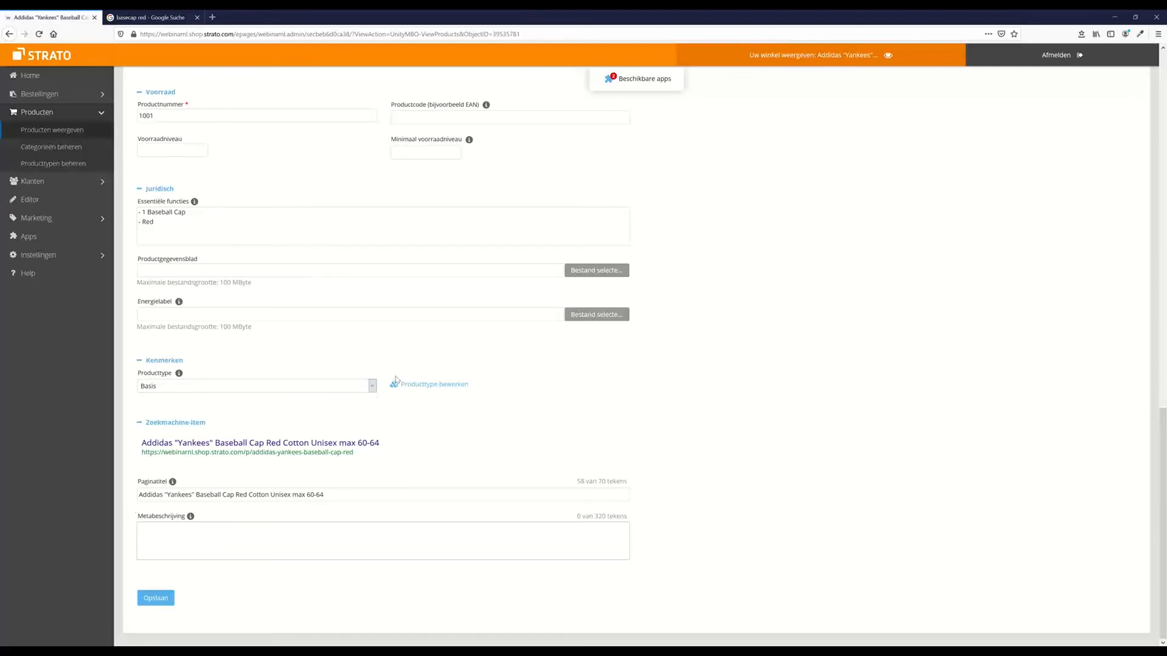
Finish typing the meta description so it reads 'fast shipping'
text(ast shipping,)
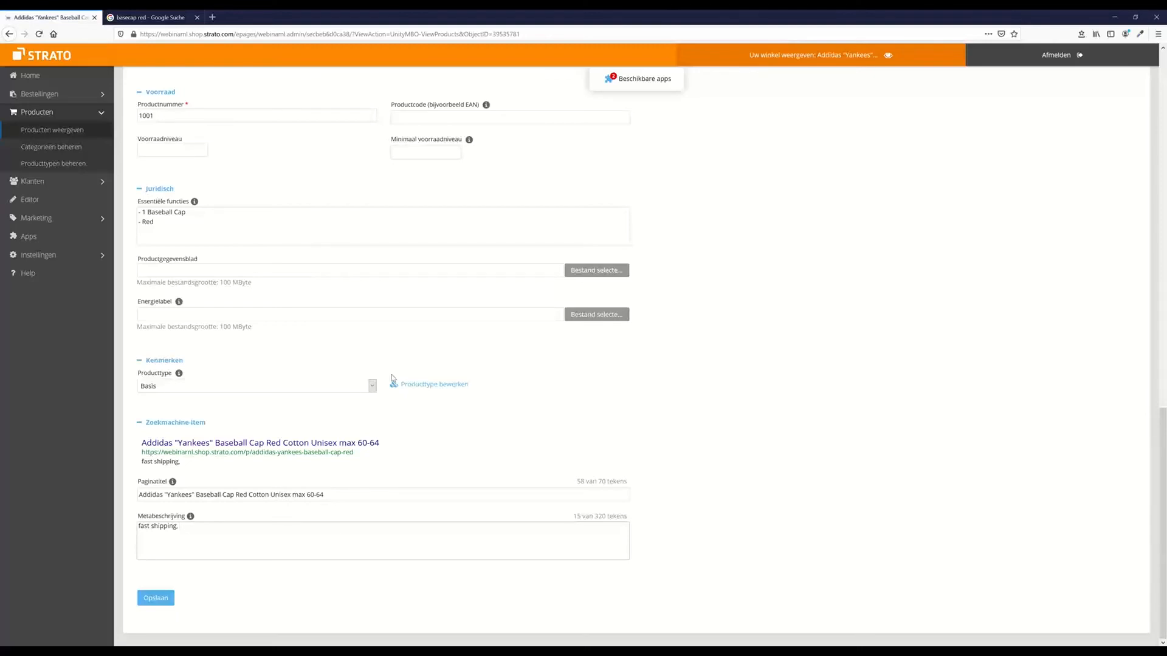
Scroll the Google 'basecap red' results and read the competitors' product snippets, such as Amazon's
click(149, 17)
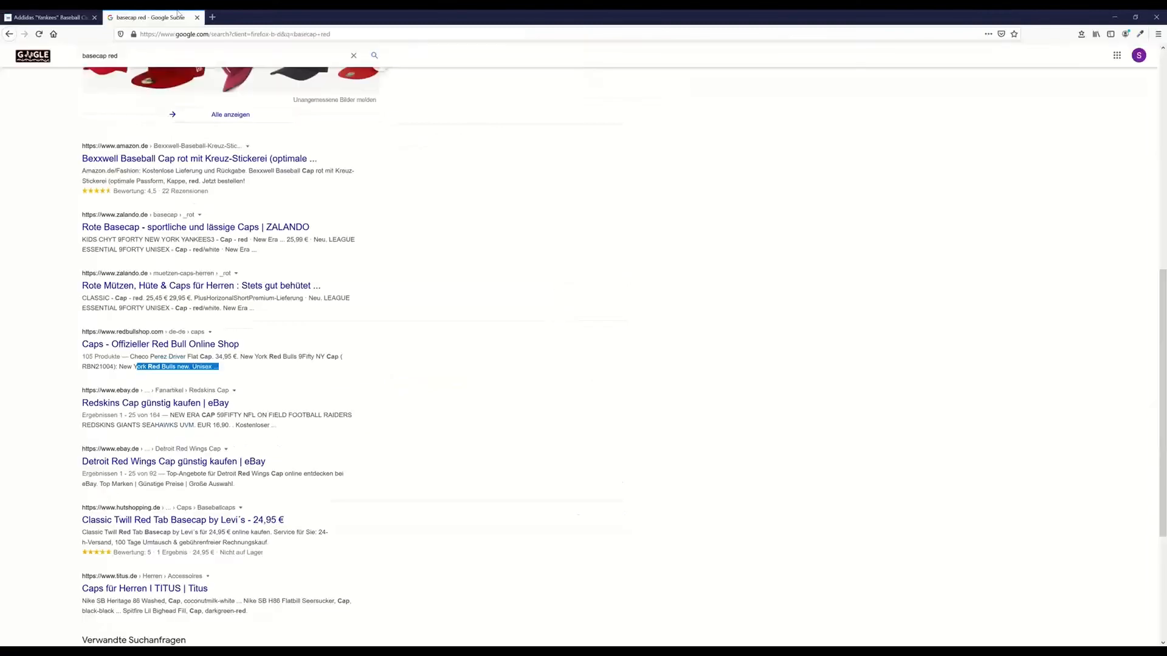
scroll(171, 177, up, 4)
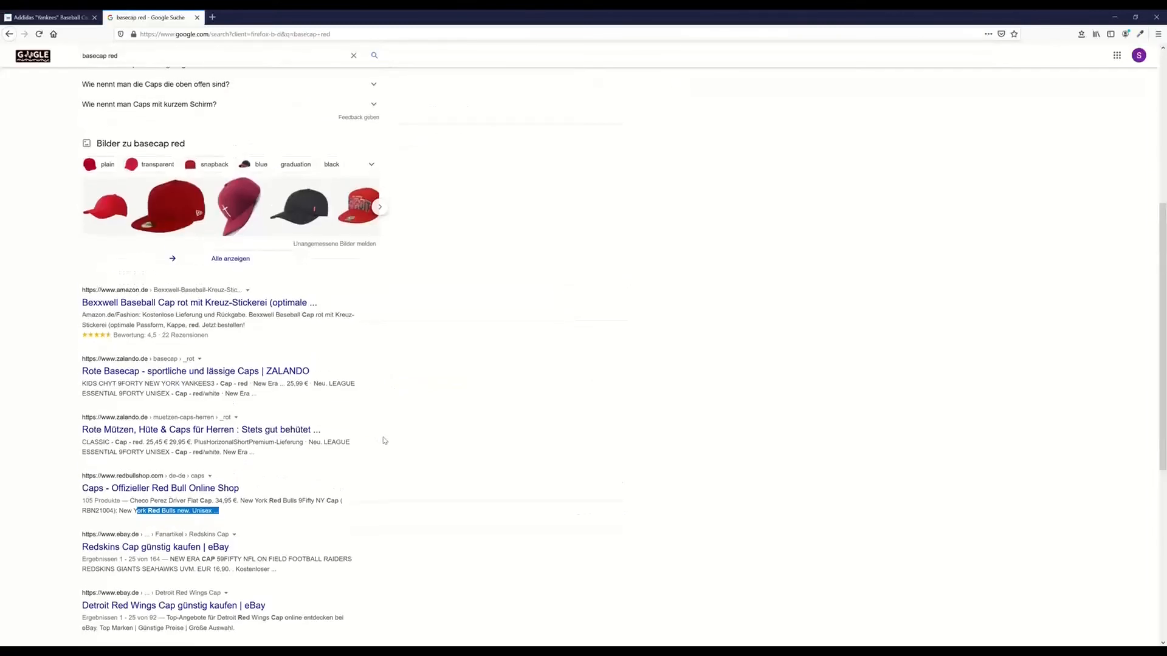
scroll(171, 176, up, 4)
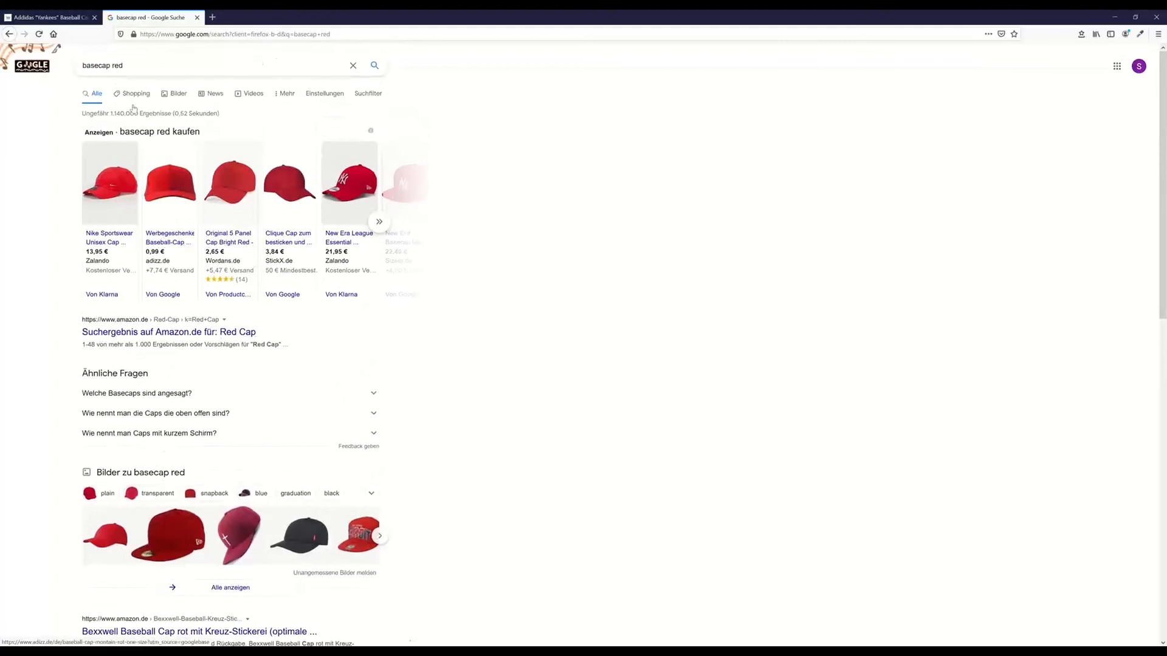
scroll(198, 322, down, 5)
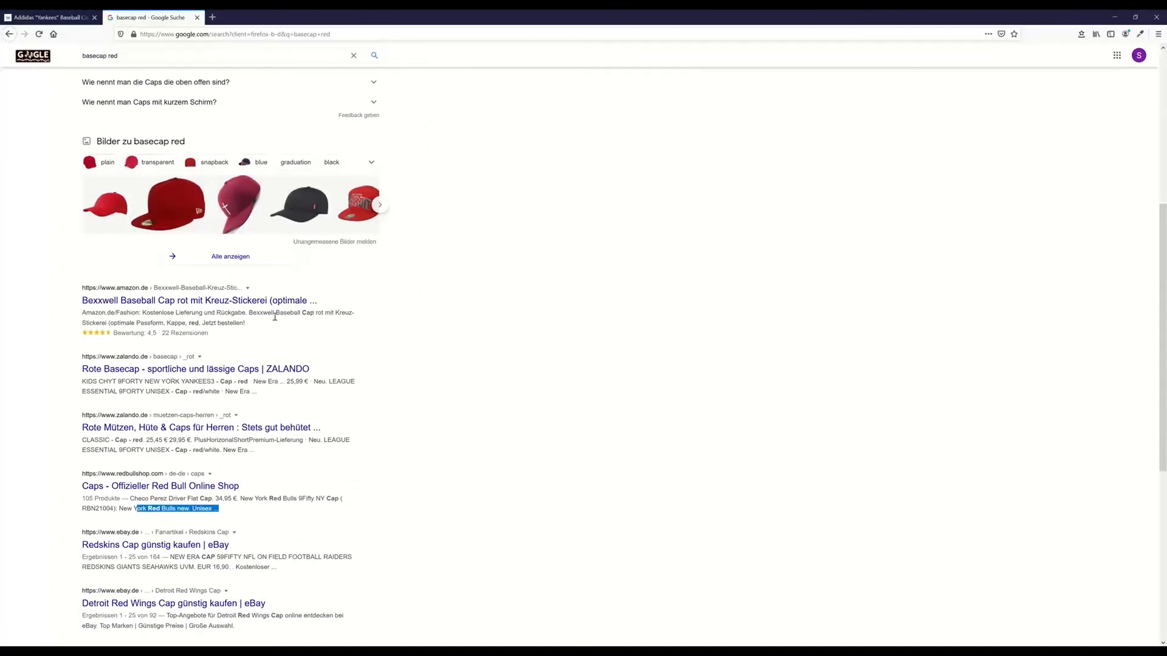
drag(242, 324, 104, 321)
click(323, 314)
Append 'free shipping, basecap red yankees' after 'fast shipping' in the cap's meta description
click(59, 15)
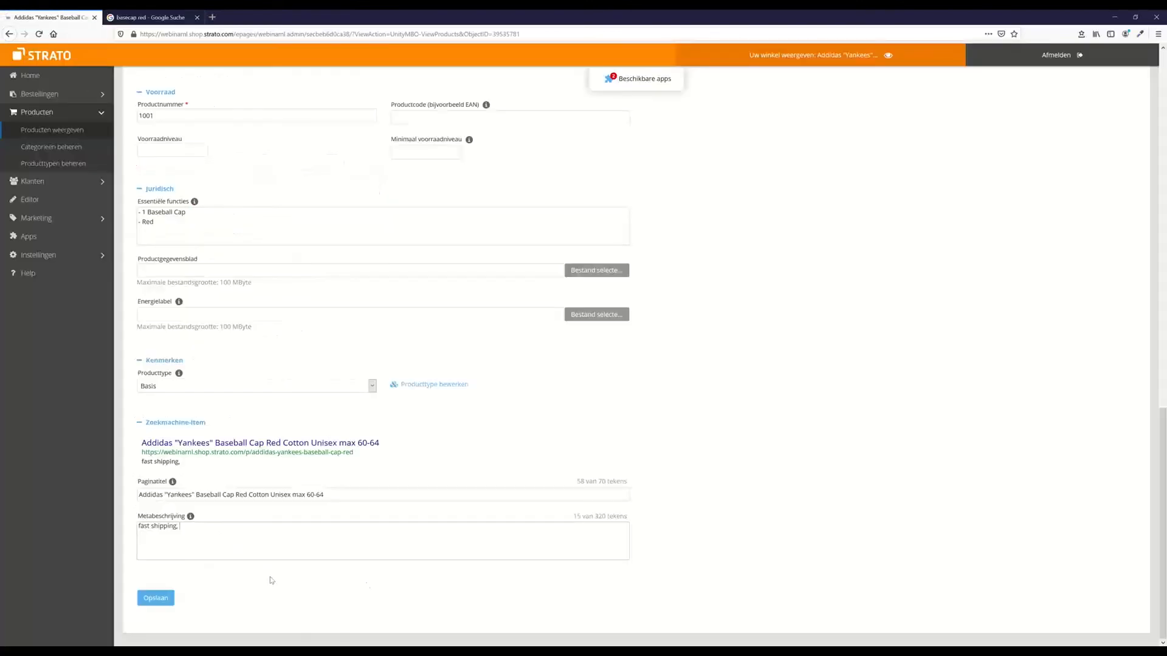
text(ree shipping, basecap red yankees)
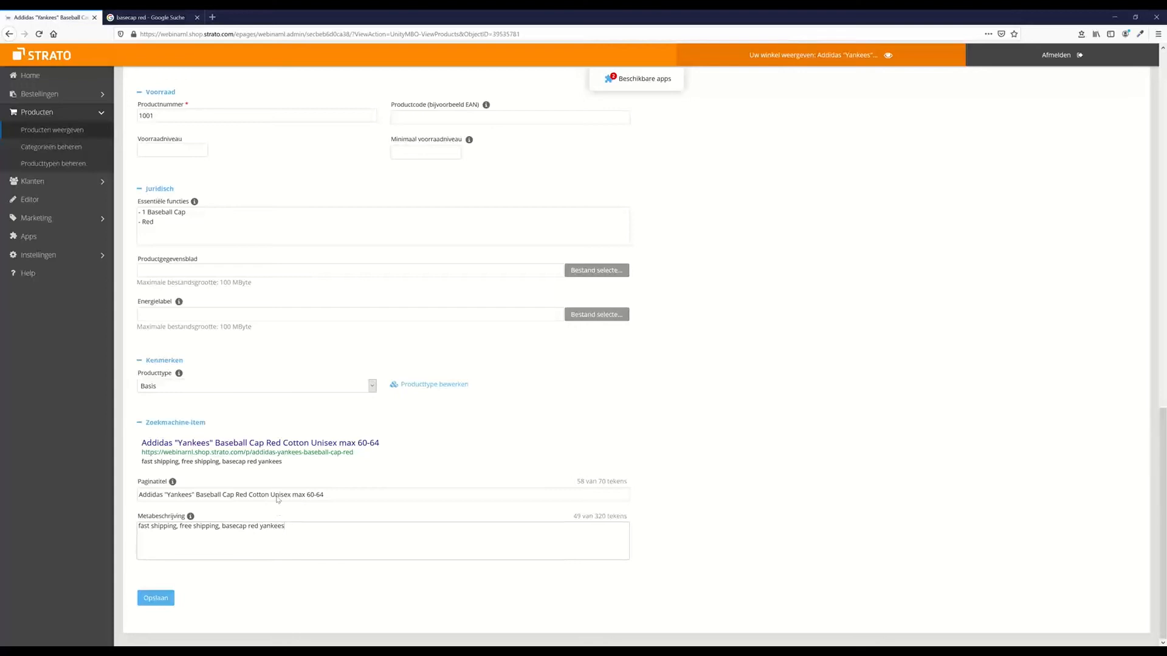
click(133, 16)
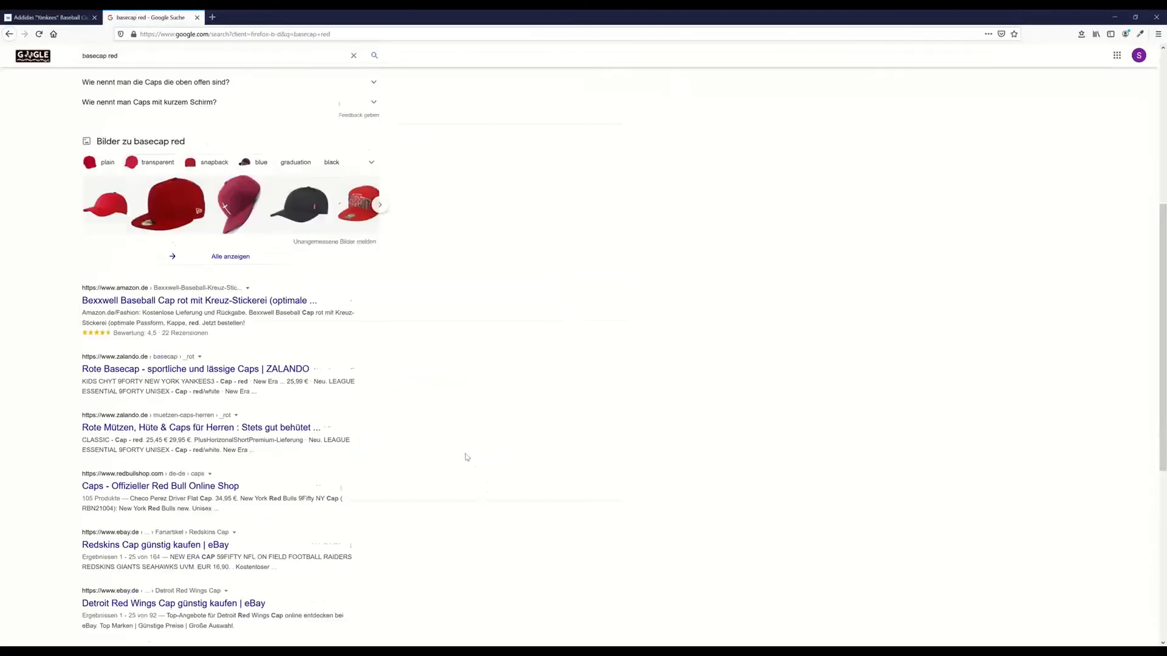
scroll(276, 398, down, 1)
drag(250, 344, 263, 346)
drag(249, 404, 271, 405)
scroll(370, 417, down, 1)
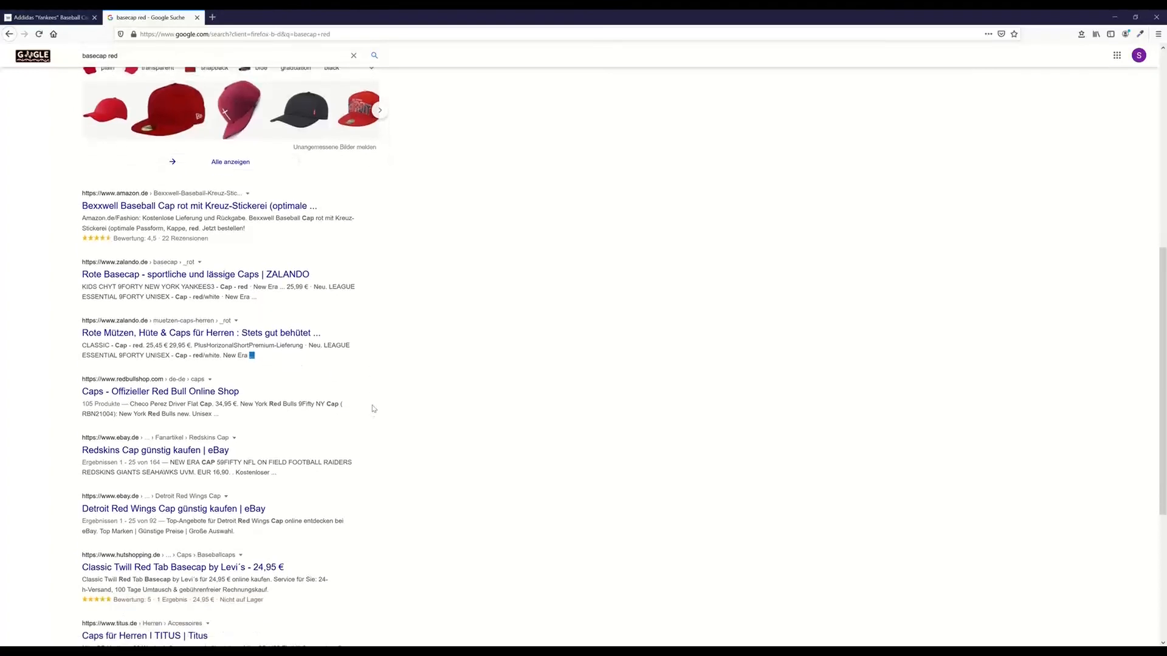
scroll(372, 417, down, 5)
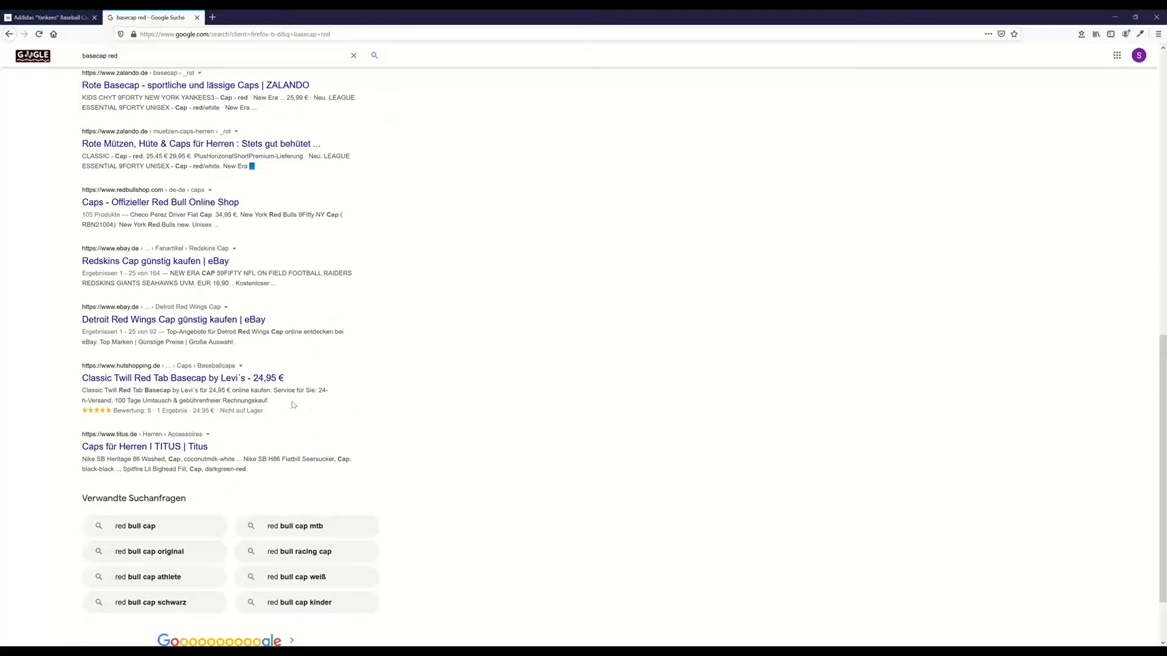
scroll(365, 406, up, 1)
scroll(387, 413, up, 4)
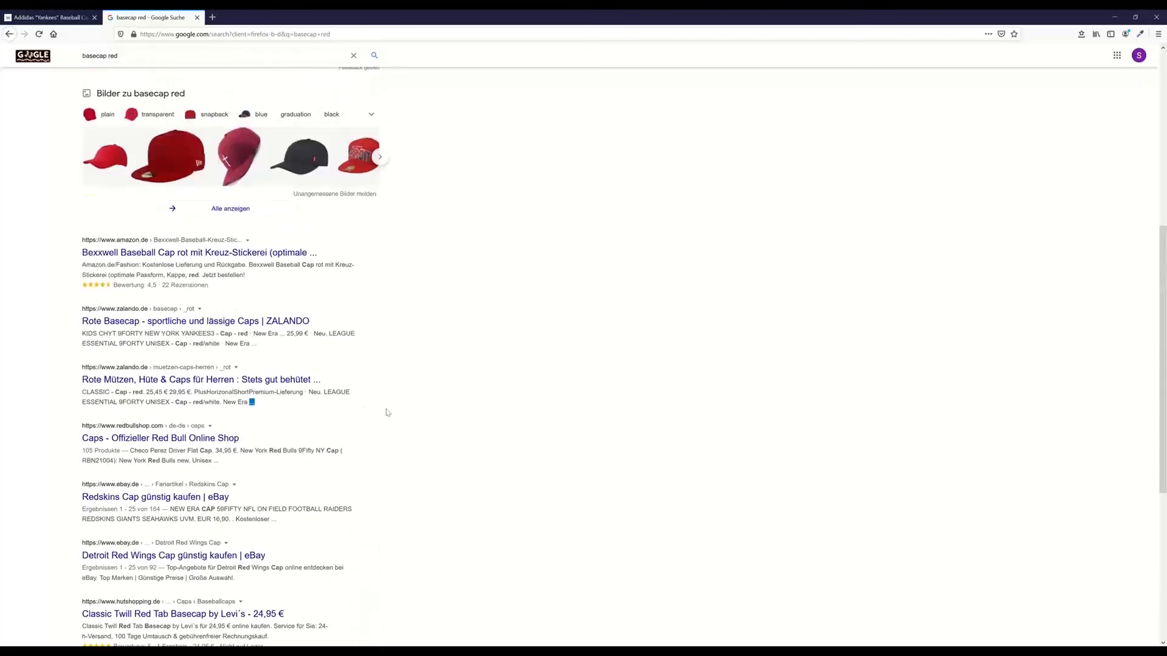
scroll(255, 298, down, 1)
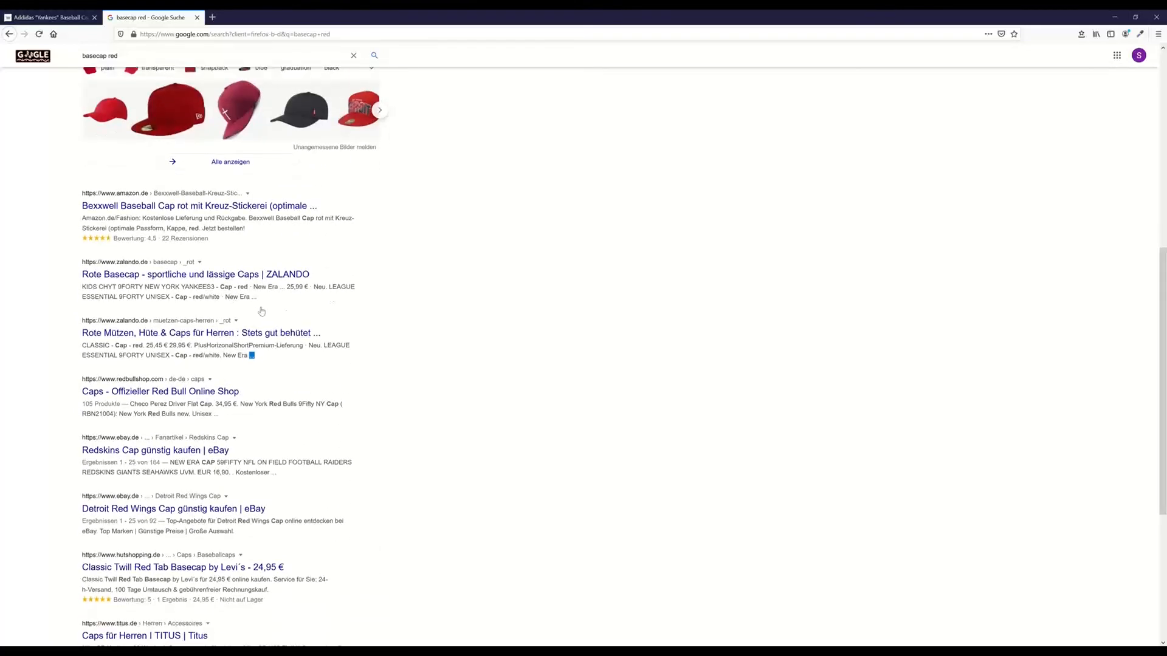
drag(277, 300, 84, 285)
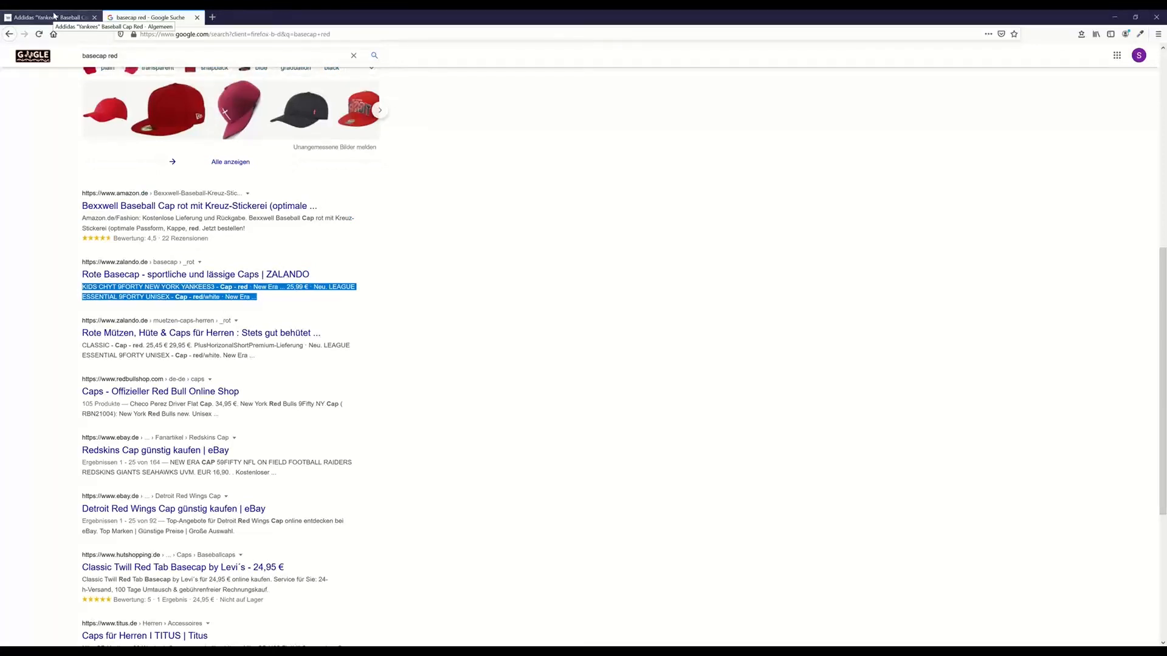
click(53, 15)
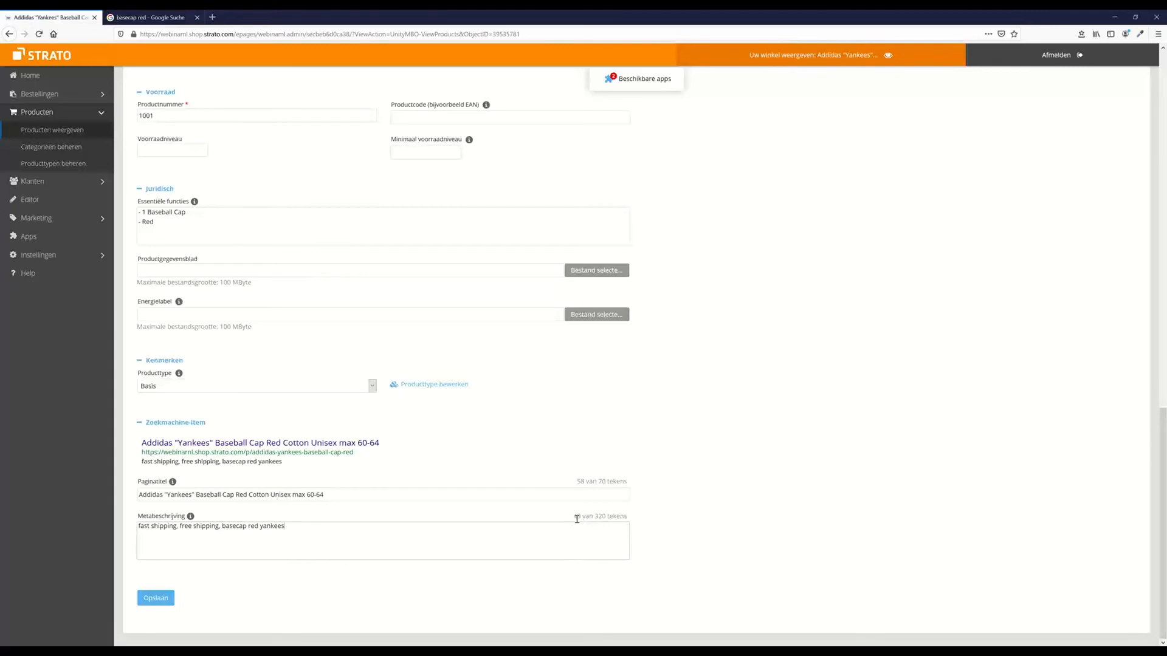
Add 'max 140 tekens' to the end of the Metabeschrijving text
click(598, 526)
text(max 140 tekens)
Save the meta description and upload the Basecap rot photo as the product image
click(163, 600)
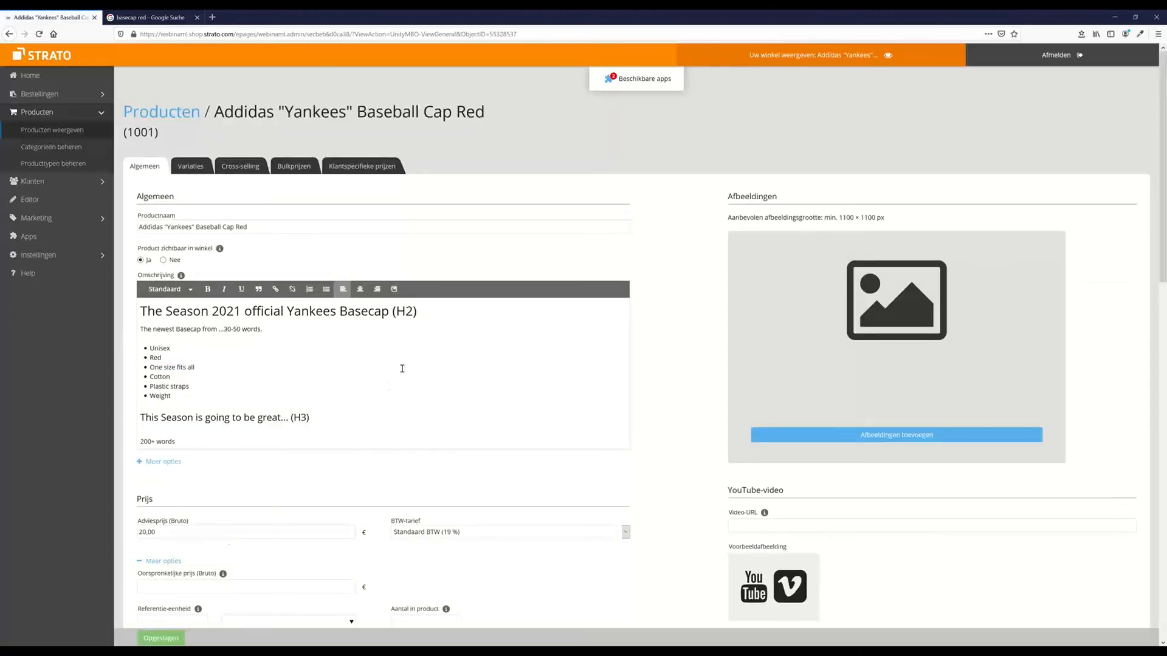
click(784, 435)
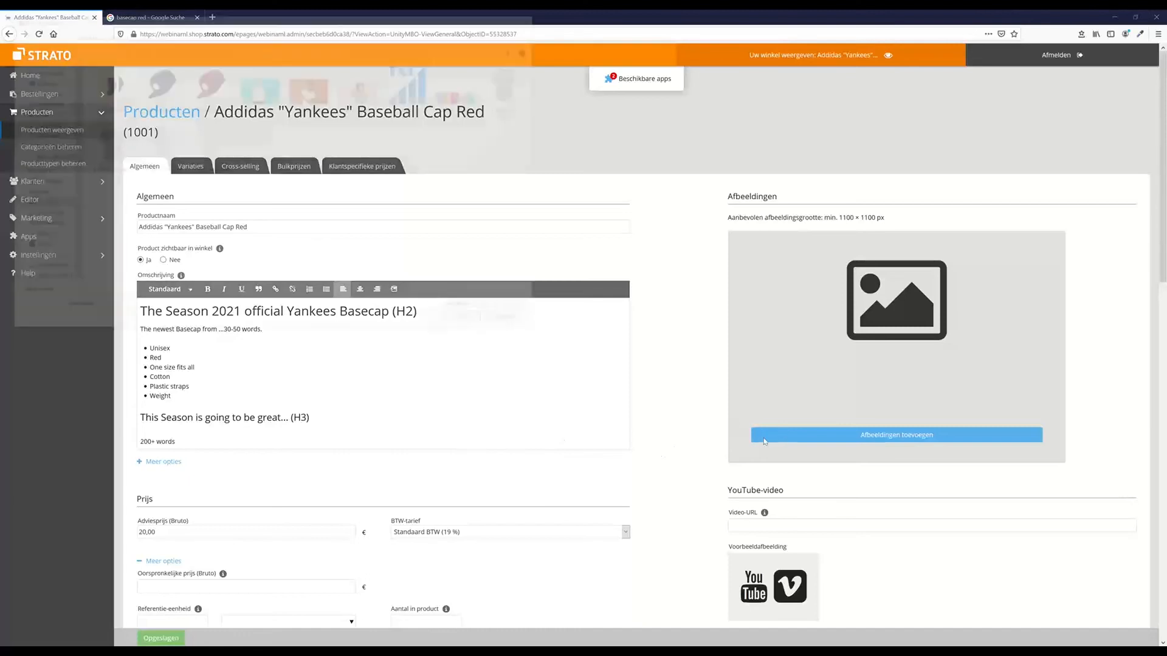
double_click(208, 85)
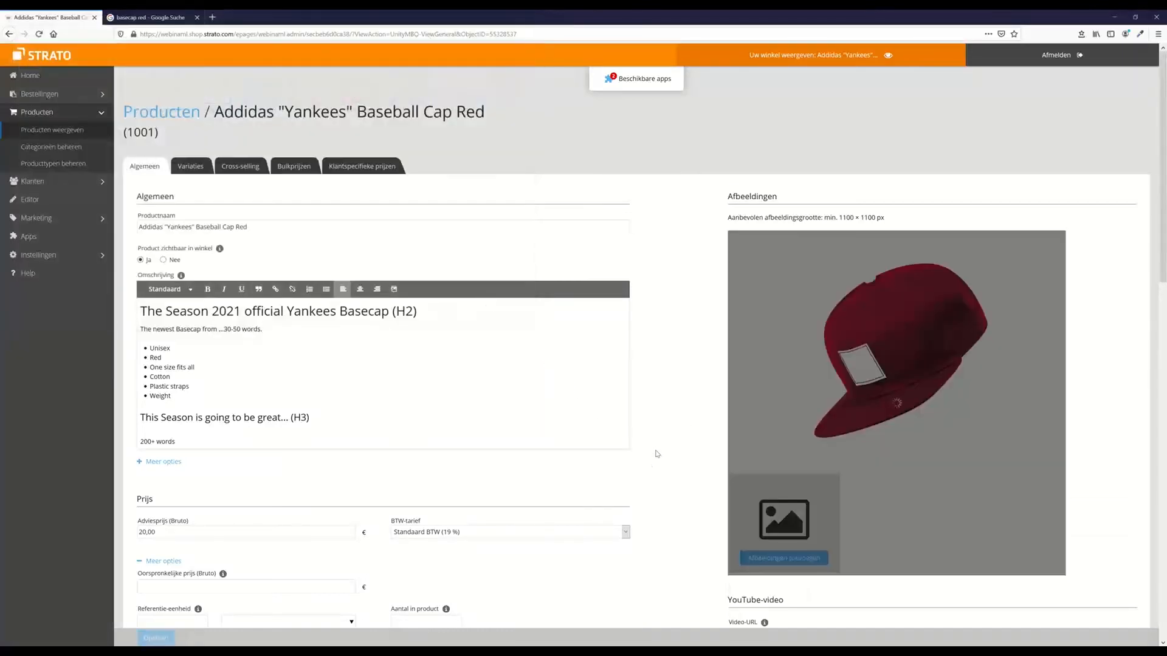
scroll(652, 449, down, 2)
scroll(652, 449, up, 2)
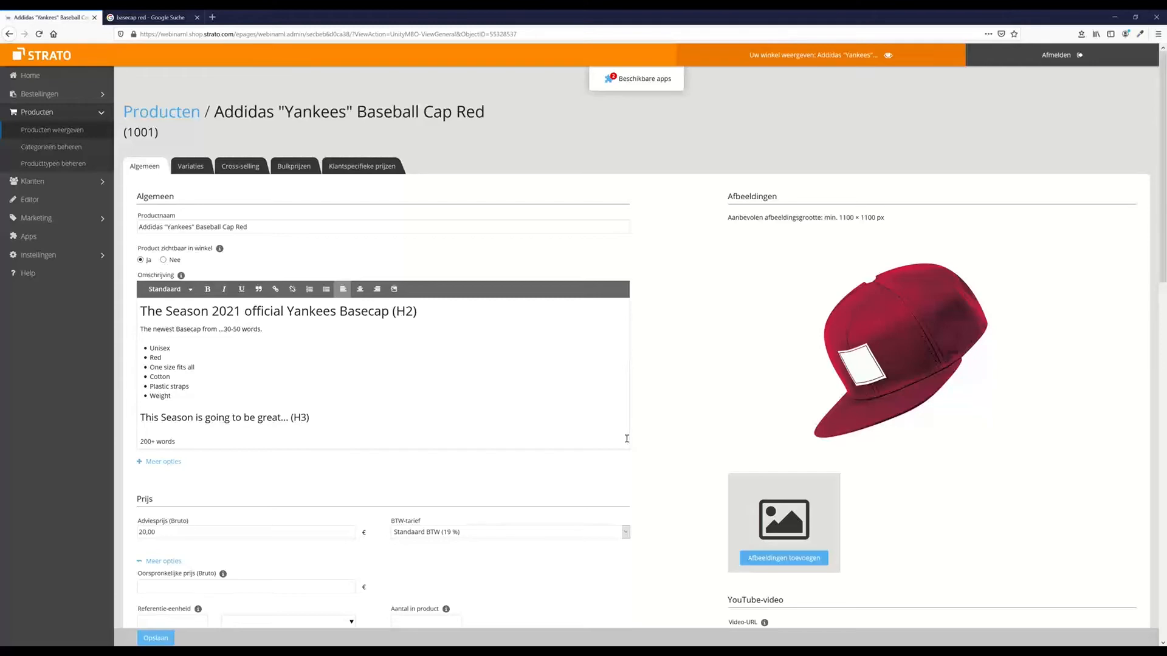
mouse_move(899, 349)
Add a 'Content of delivery: 1 Baseball Cap' line below '200+ words' and save the product
scroll(265, 414, down, 2)
click(231, 299)
key(Return)
key(Return)
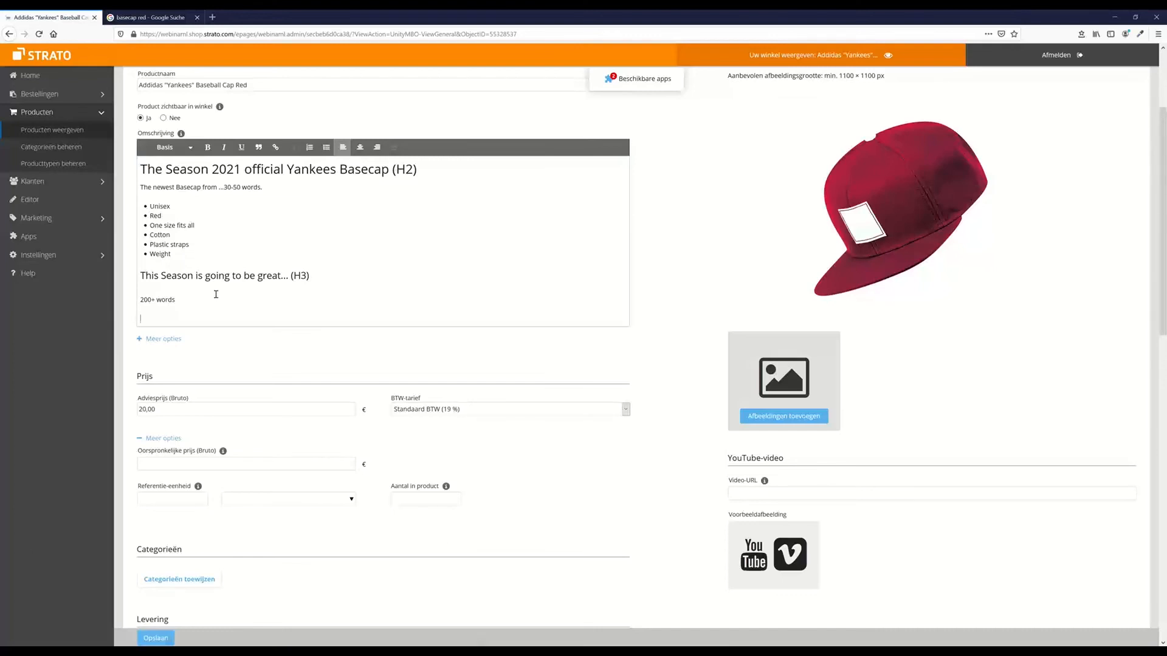
text(Content of delivery:)
text(1 Baseball Cap)
click(156, 637)
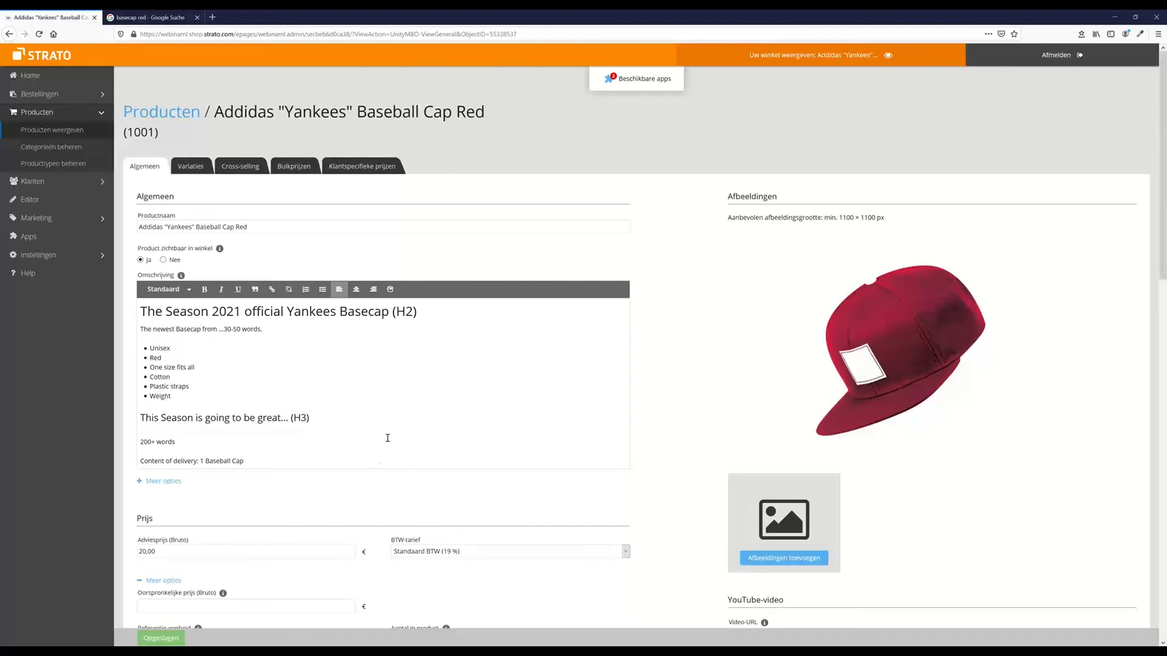
mouse_move(827, 373)
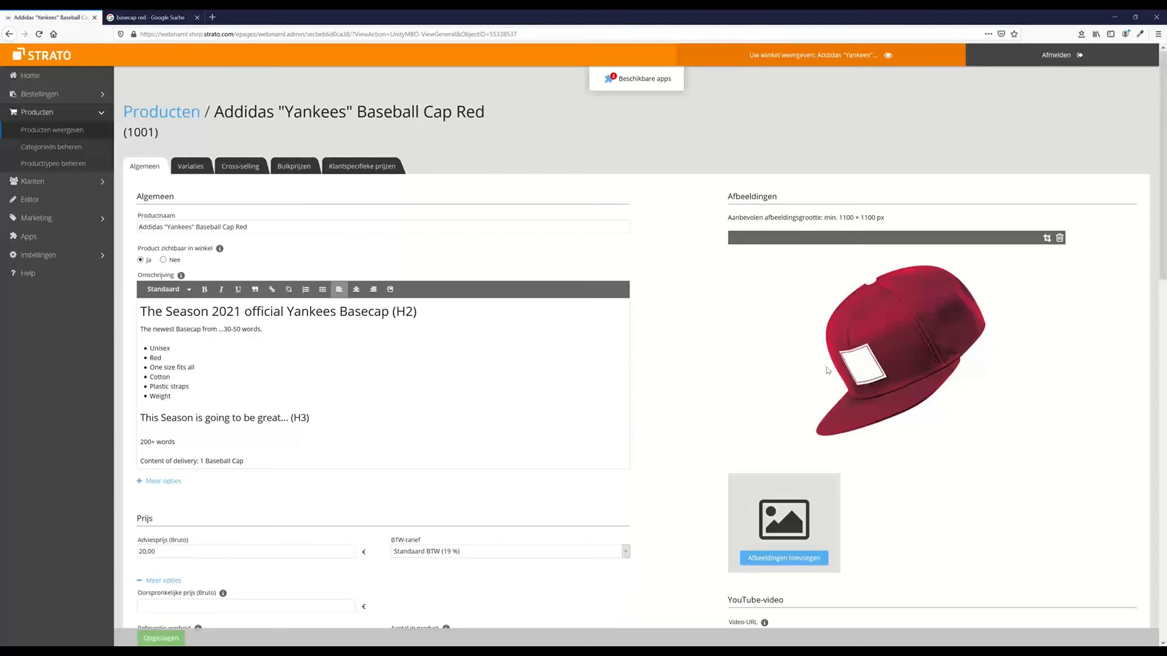
scroll(934, 430, down, 2)
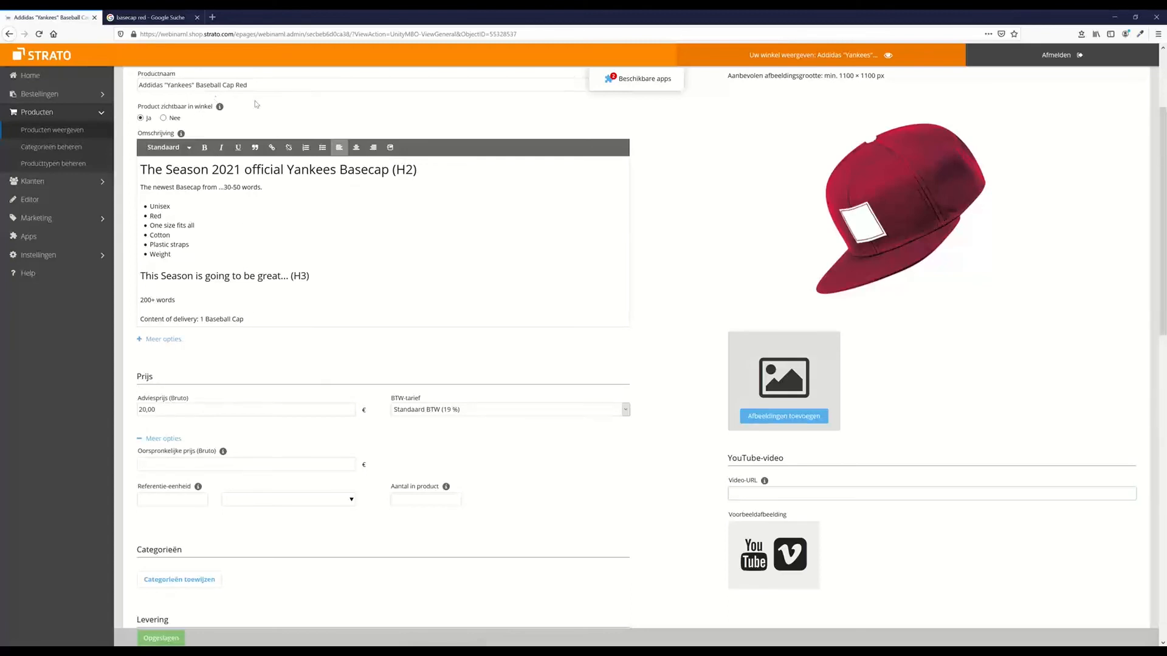
Re-save the Addidas "Yankees" Baseball Cap Red product with Opslaan
click(283, 87)
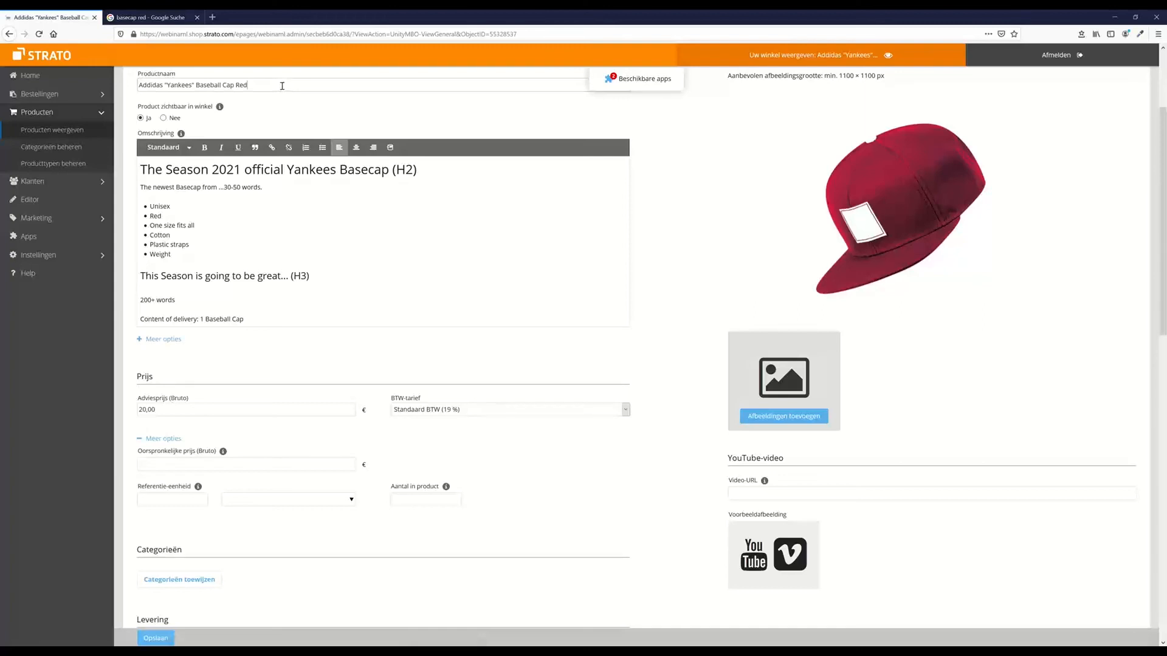
scroll(346, 320, down, 4)
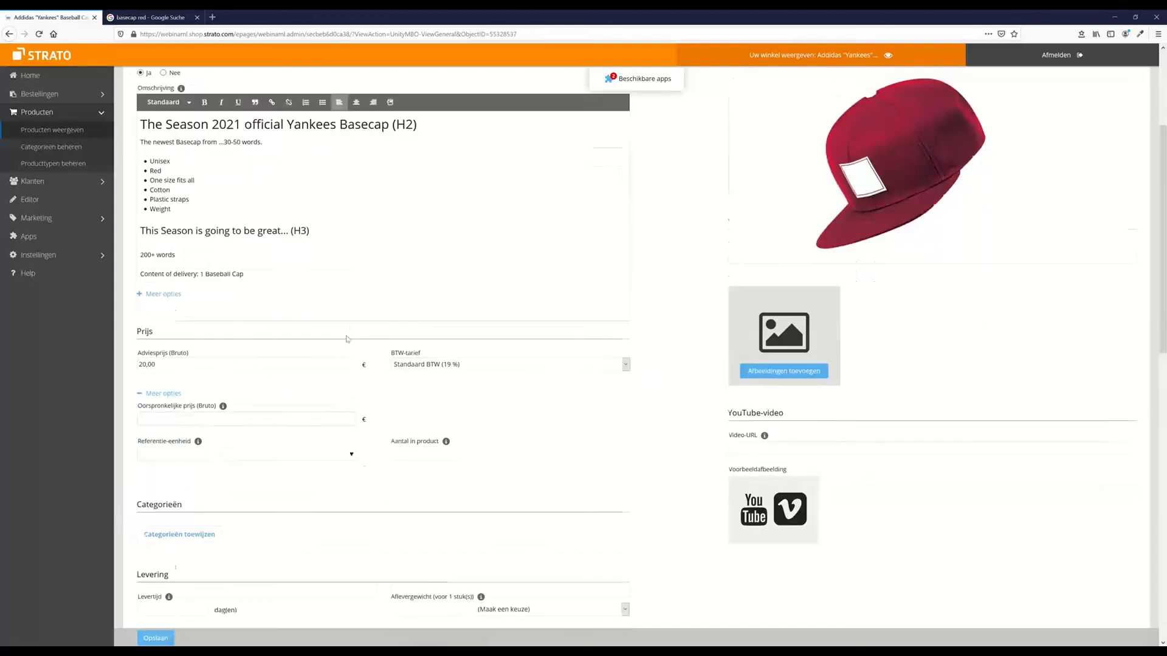
click(169, 641)
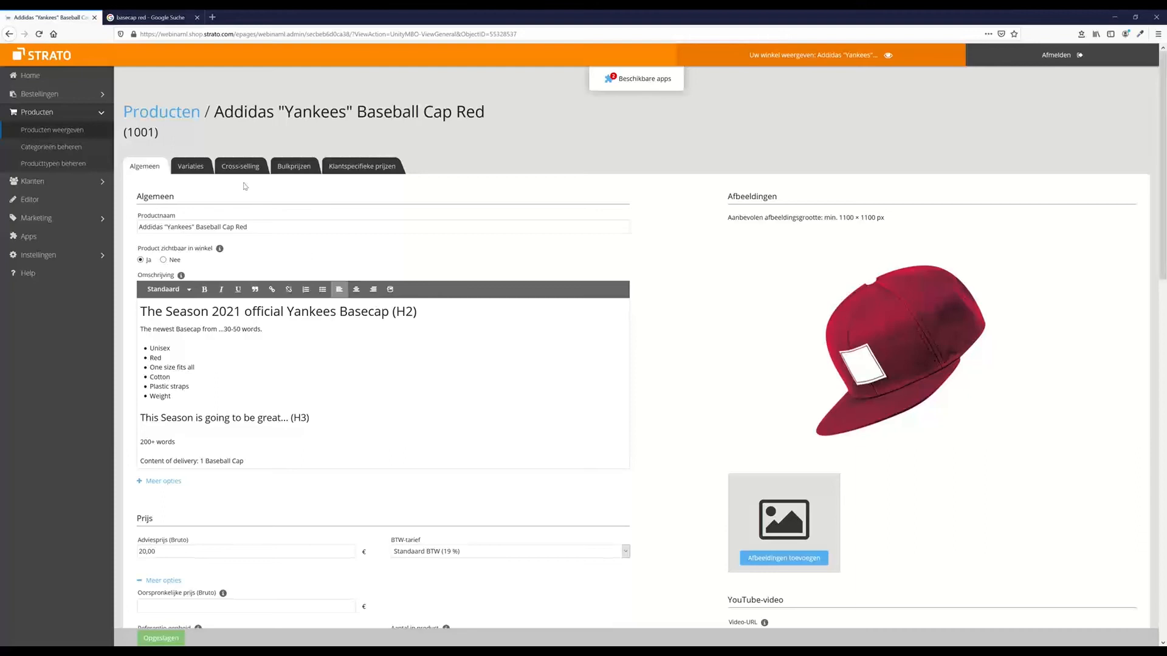
Launch the cap's variation assistant and choose to create a new product type
click(205, 172)
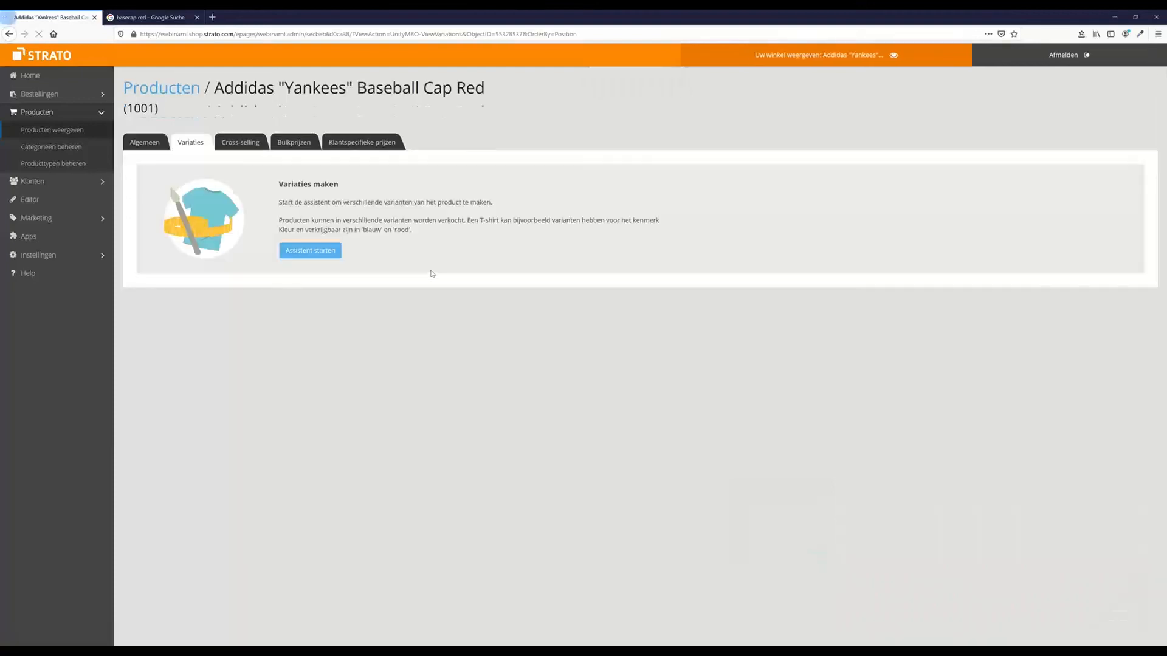
click(310, 254)
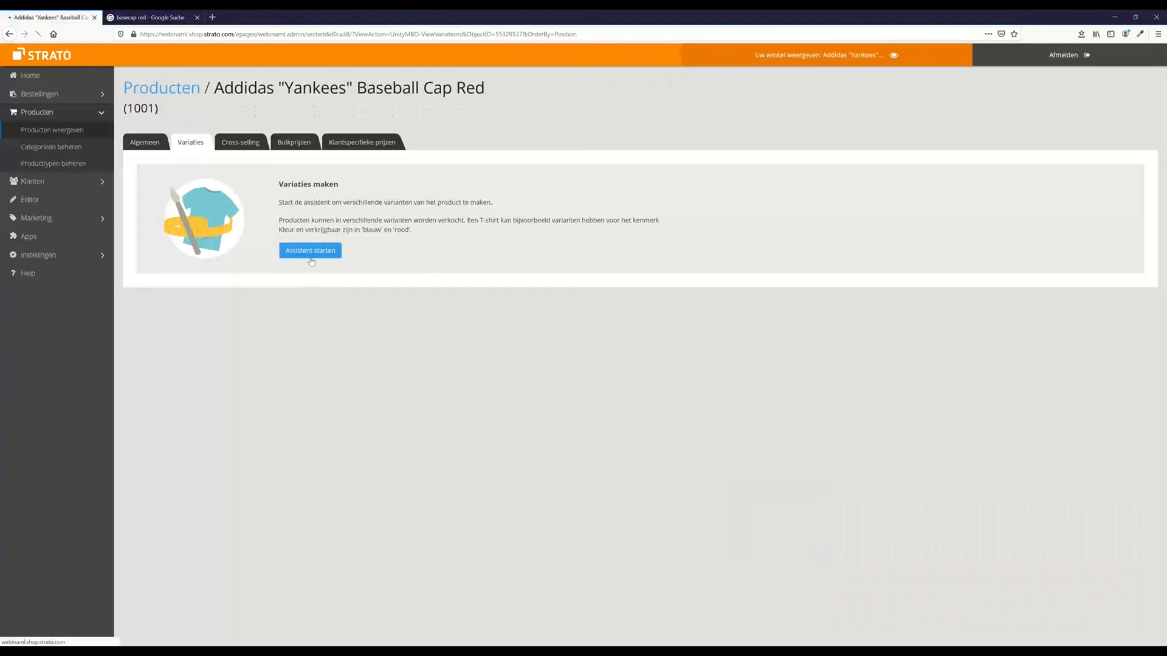
click(310, 249)
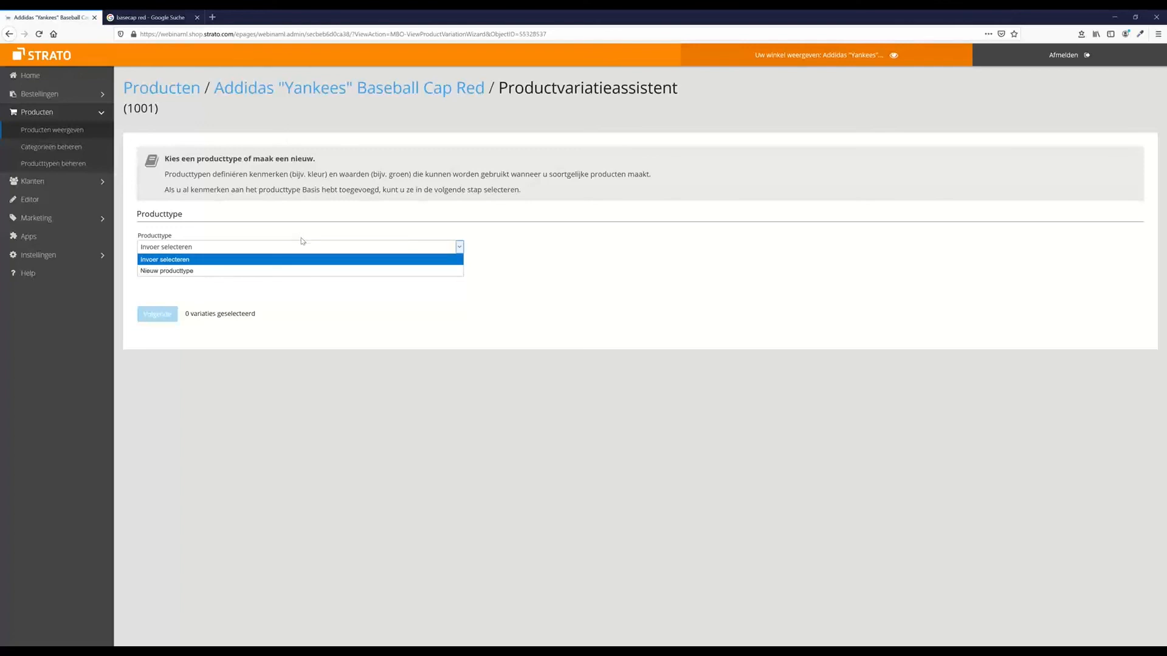
click(234, 270)
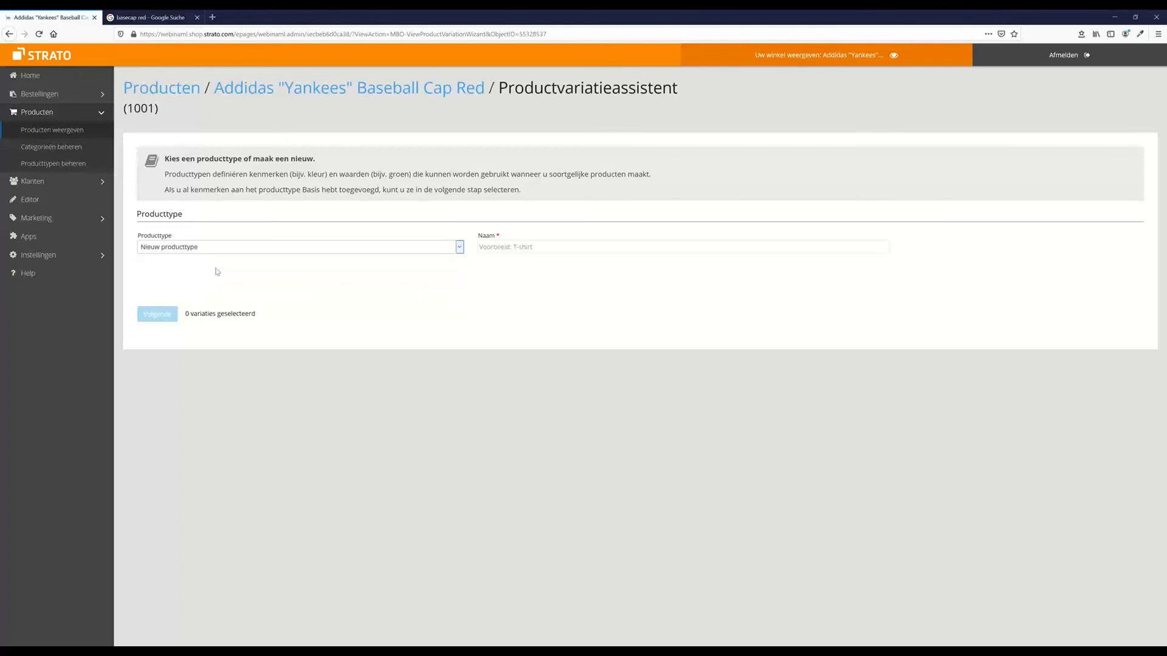
Name the new product type 'Clothing', replacing the initially typed 'Caps'
click(519, 251)
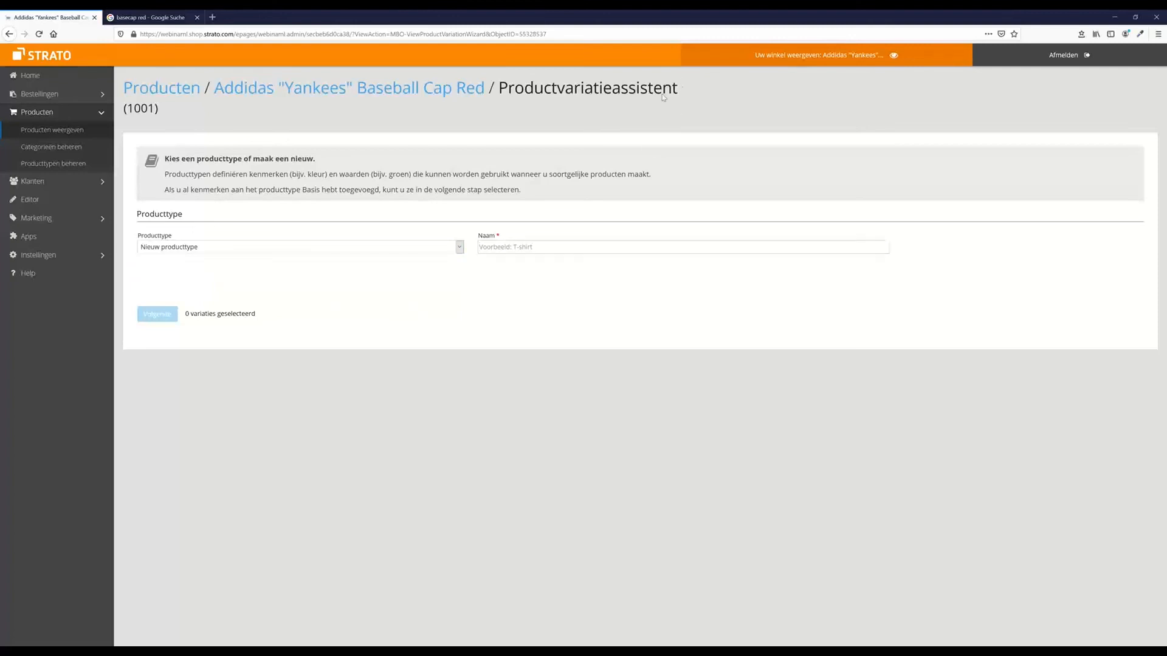
click(554, 249)
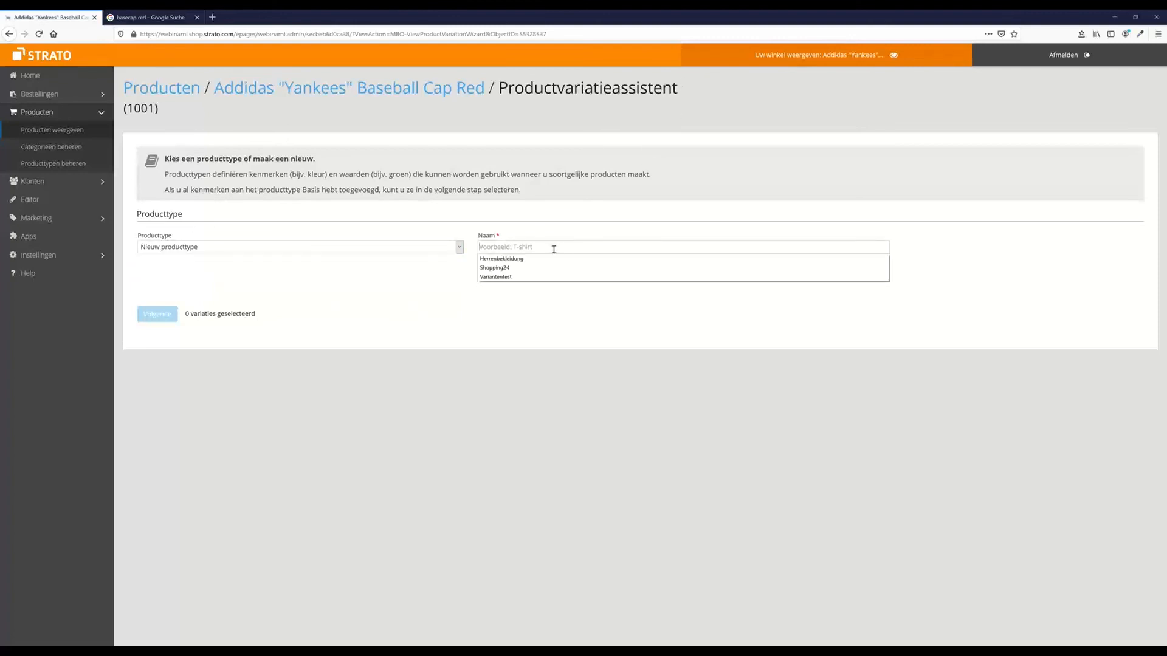
click(523, 244)
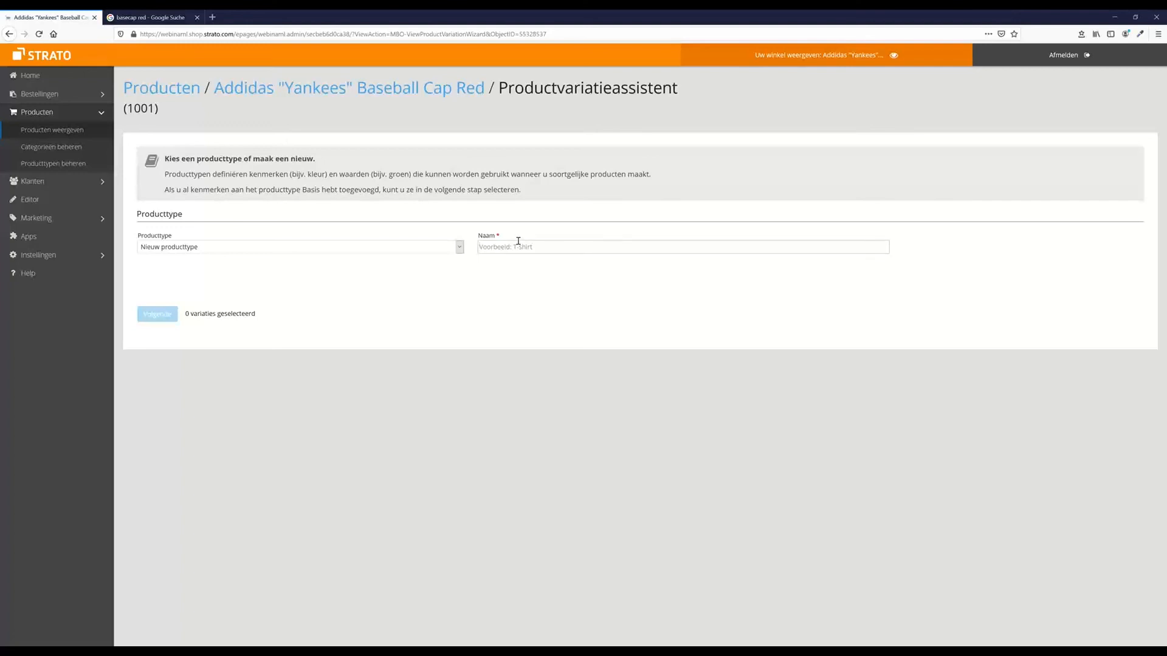
text(Caps)
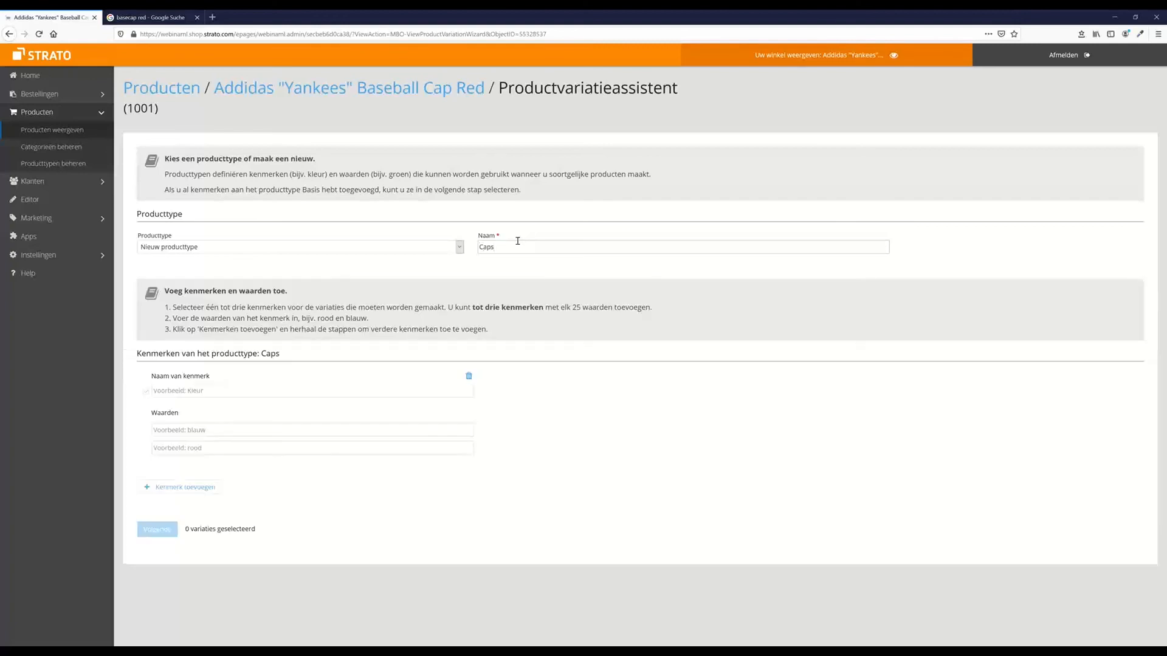
key(ctrl+a)
text(Clothing)
click(489, 292)
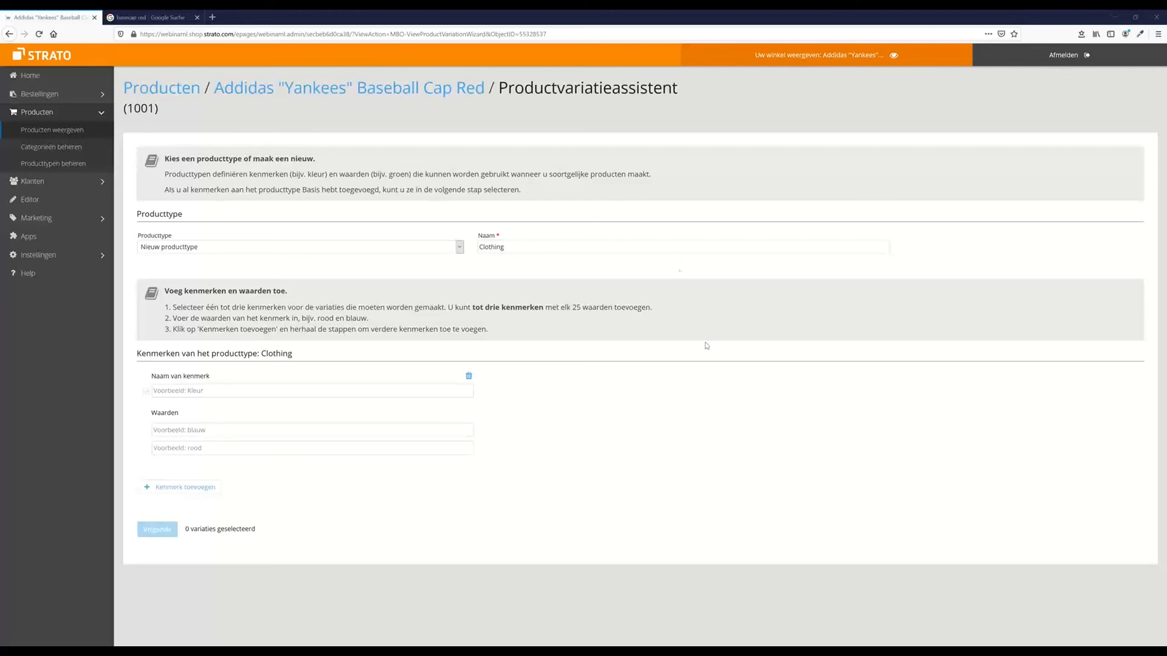
Enter 'US Size' as the attribute name in Naam van kenmerk
click(196, 391)
text(Size)
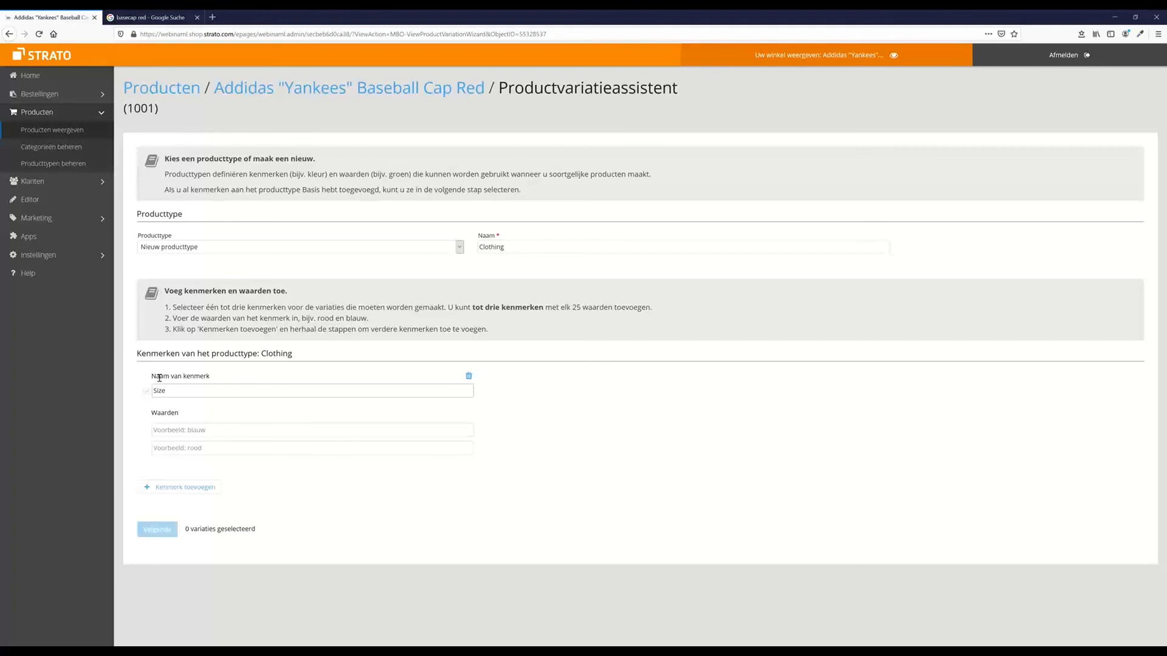
text(and)
key(BackSpace)
key(BackSpace)
key(BackSpace)
key(BackSpace)
key(BackSpace)
key(BackSpace)
key(BackSpace)
key(BackSpace)
key(BackSpace)
text(US Si)
Enter size values S, M and L and advance to the list of variations
click(212, 436)
text(S)
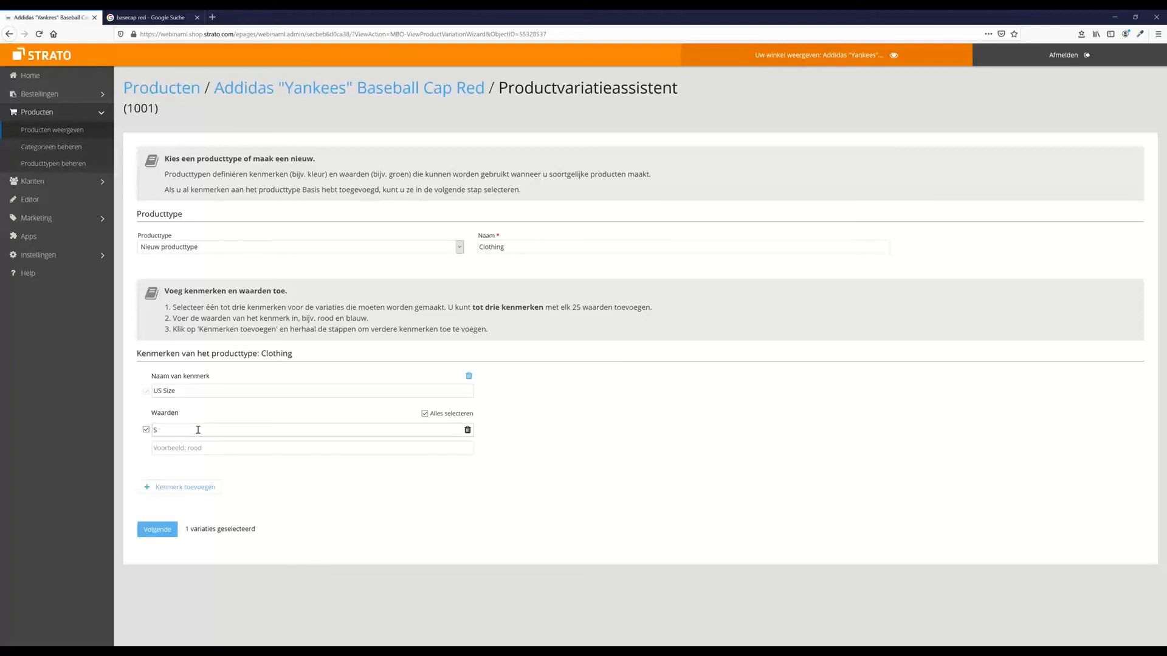
click(184, 450)
text(M)
click(209, 460)
text(L)
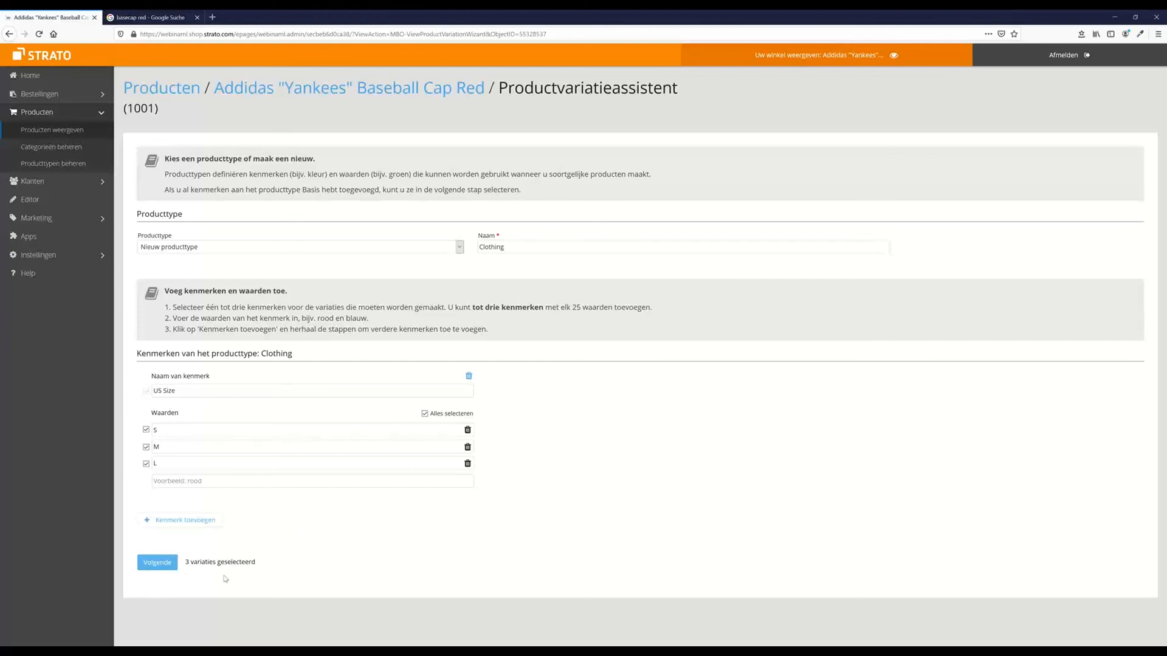
click(159, 565)
click(170, 562)
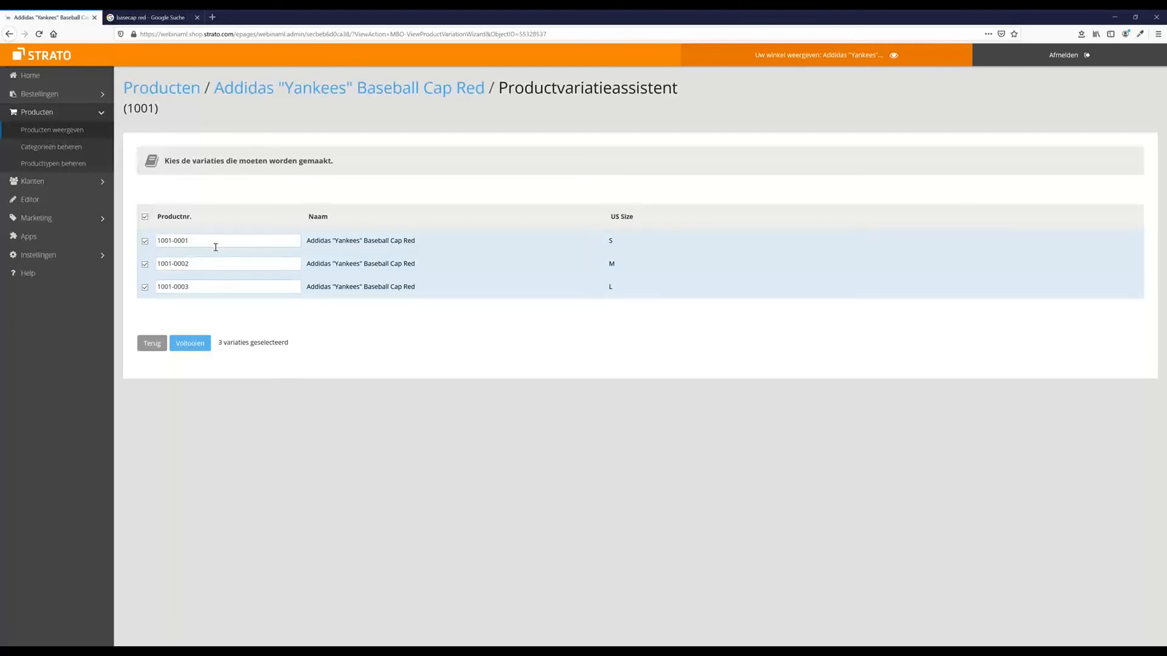
Keep product numbers 1001-0001 to 1001-0003 unchanged and finish the wizard with Voltooien
double_click(171, 241)
click(297, 321)
click(189, 343)
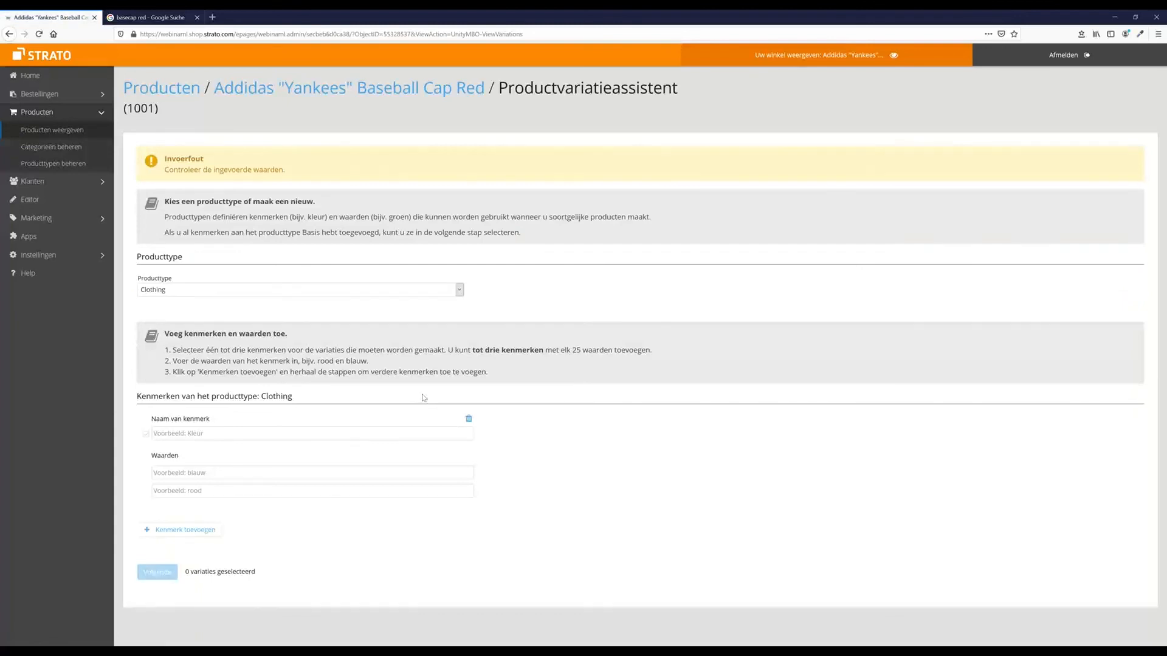
Go back through the product list to cap 1001's Variaties tab and restart the assistant
click(289, 91)
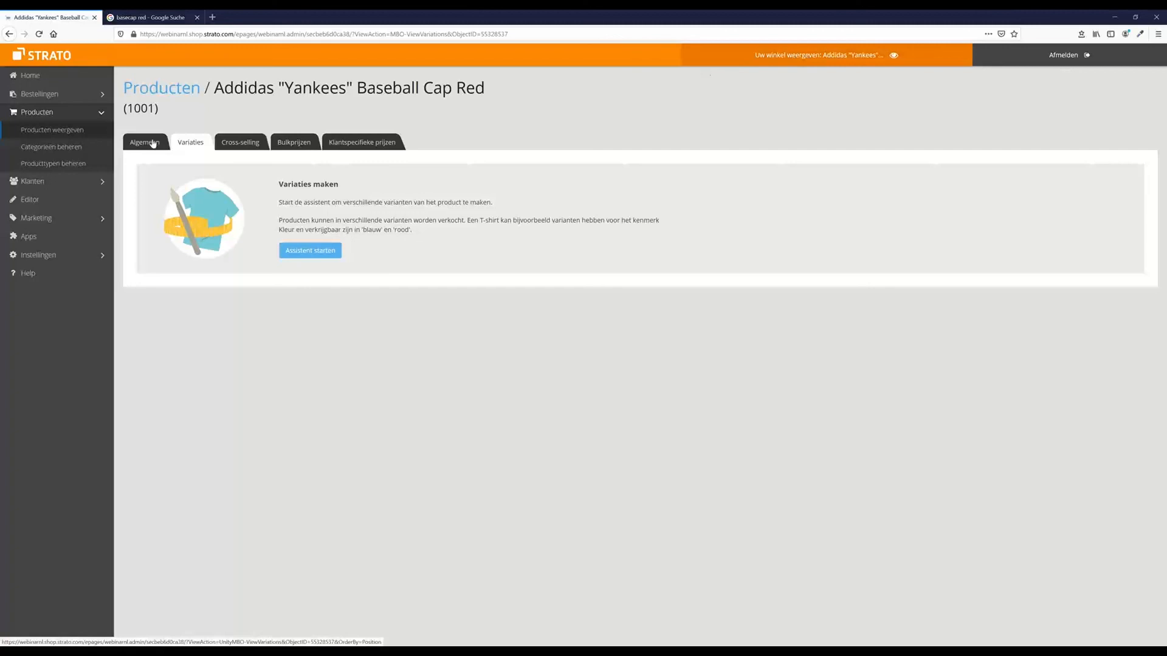
click(43, 132)
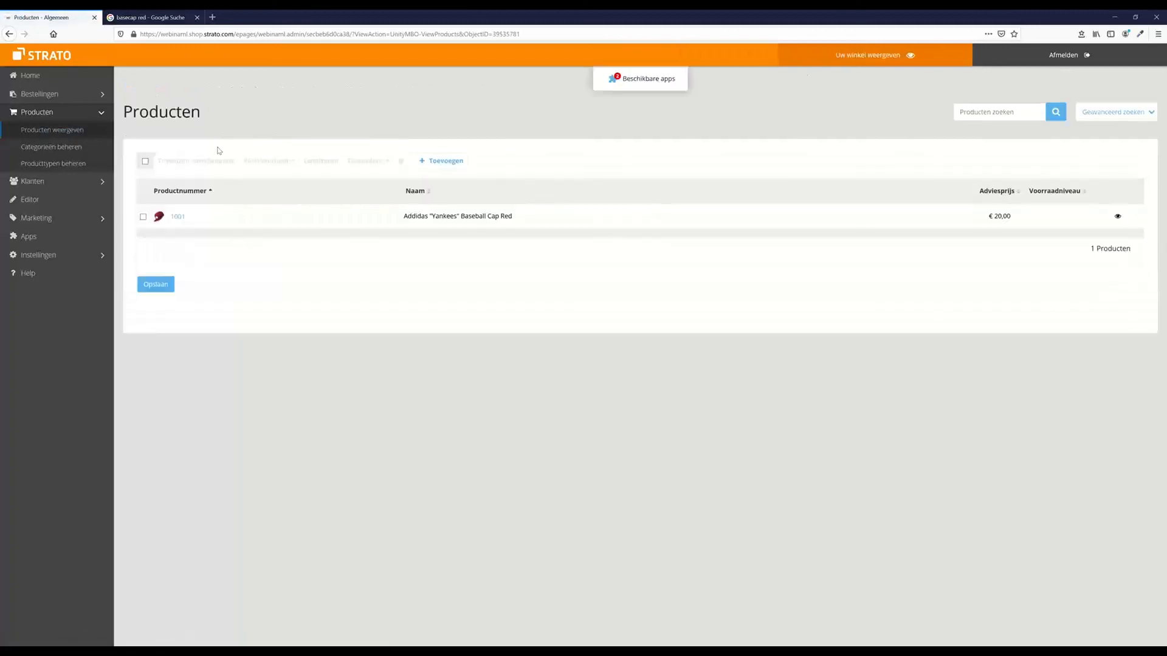
click(177, 216)
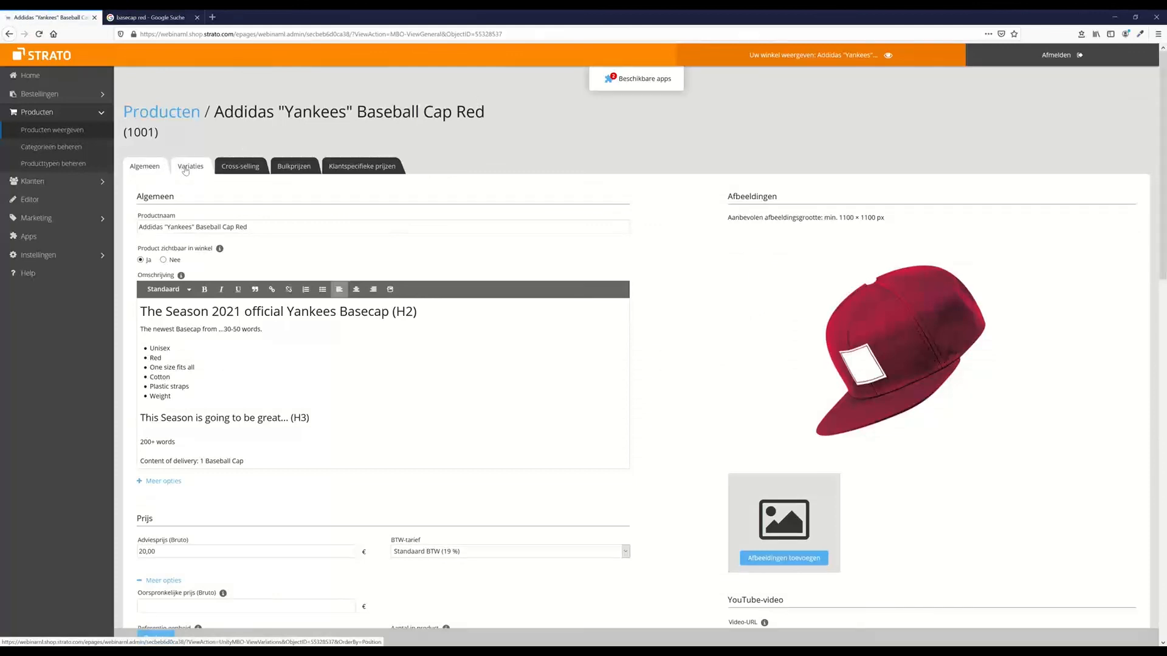
click(186, 169)
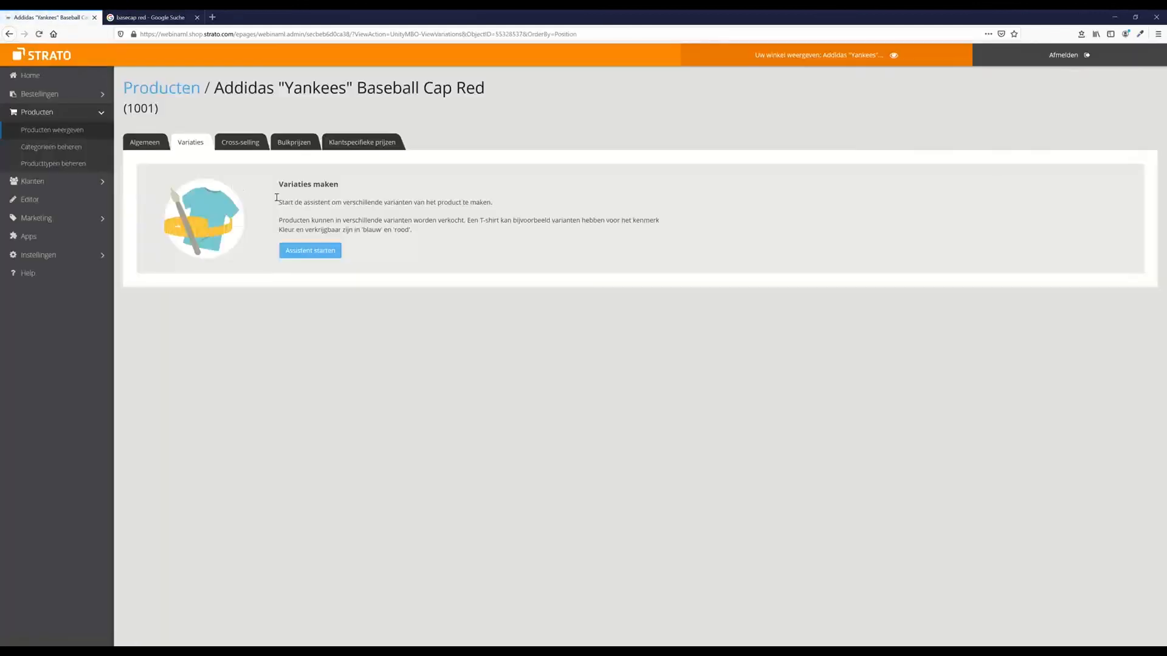
click(329, 256)
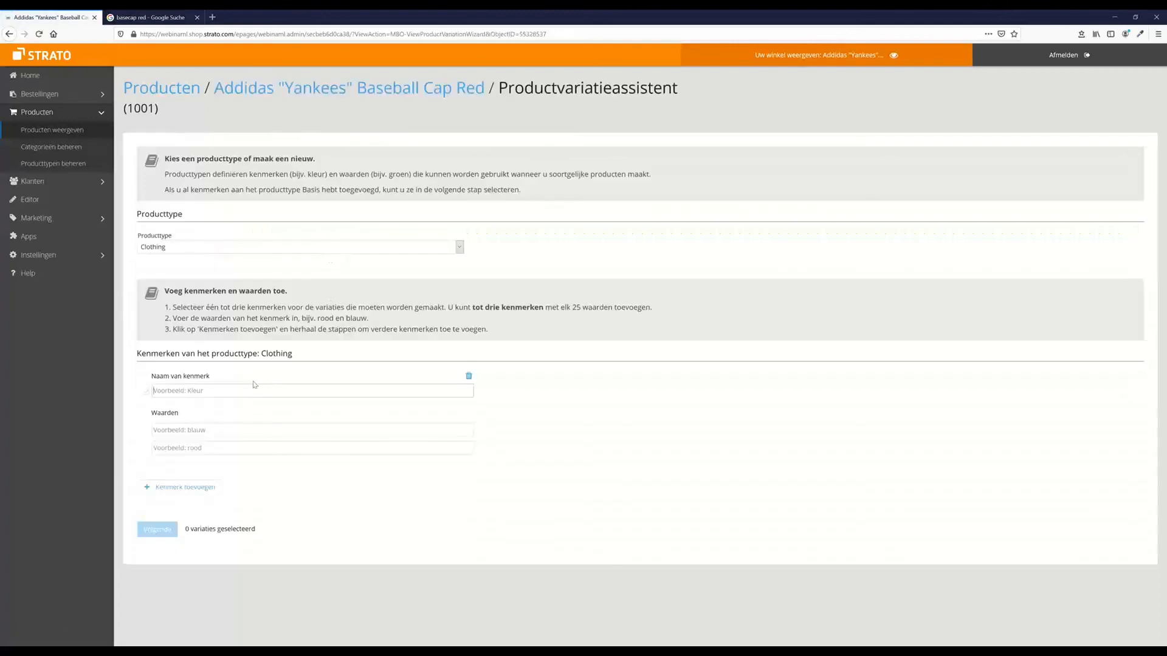
Retry the variation wizard with attribute 'Us Size' and values S, M and L
text(U)
key(BackSpace)
text(Us Si)
click(209, 429)
text(S)
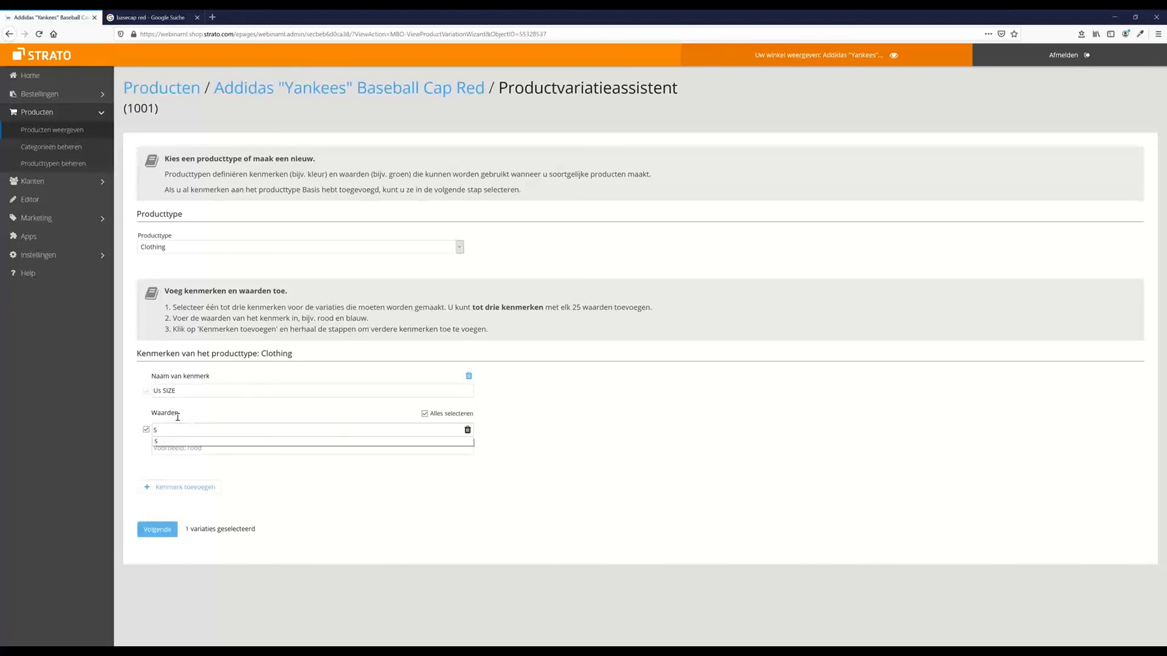
click(248, 448)
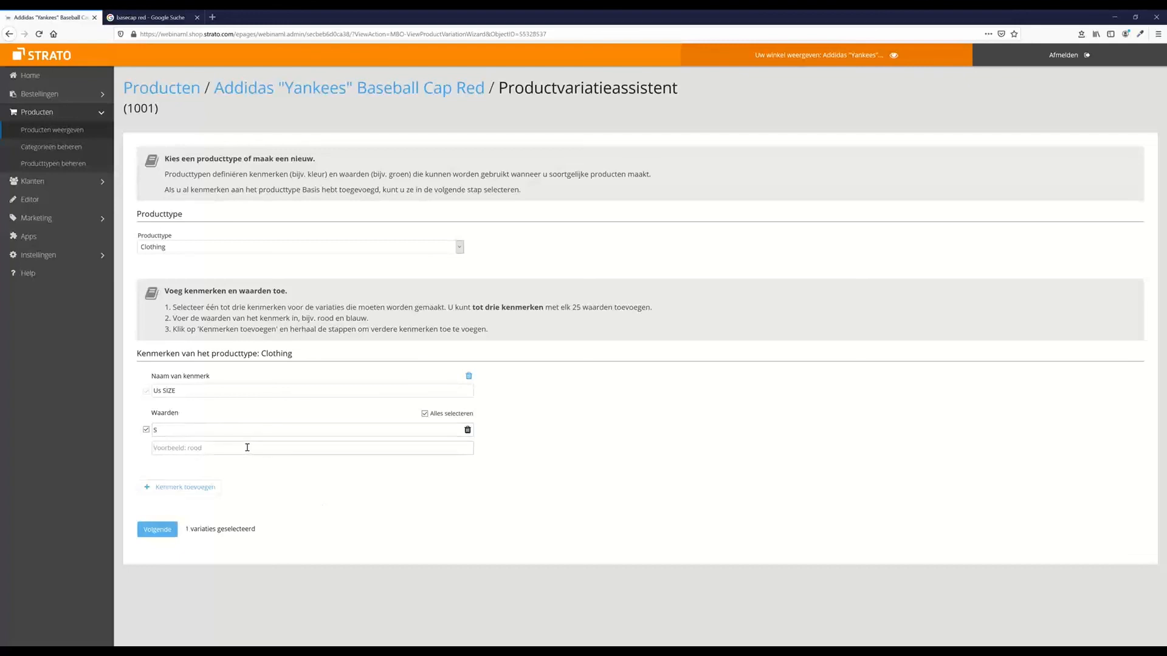
text(M)
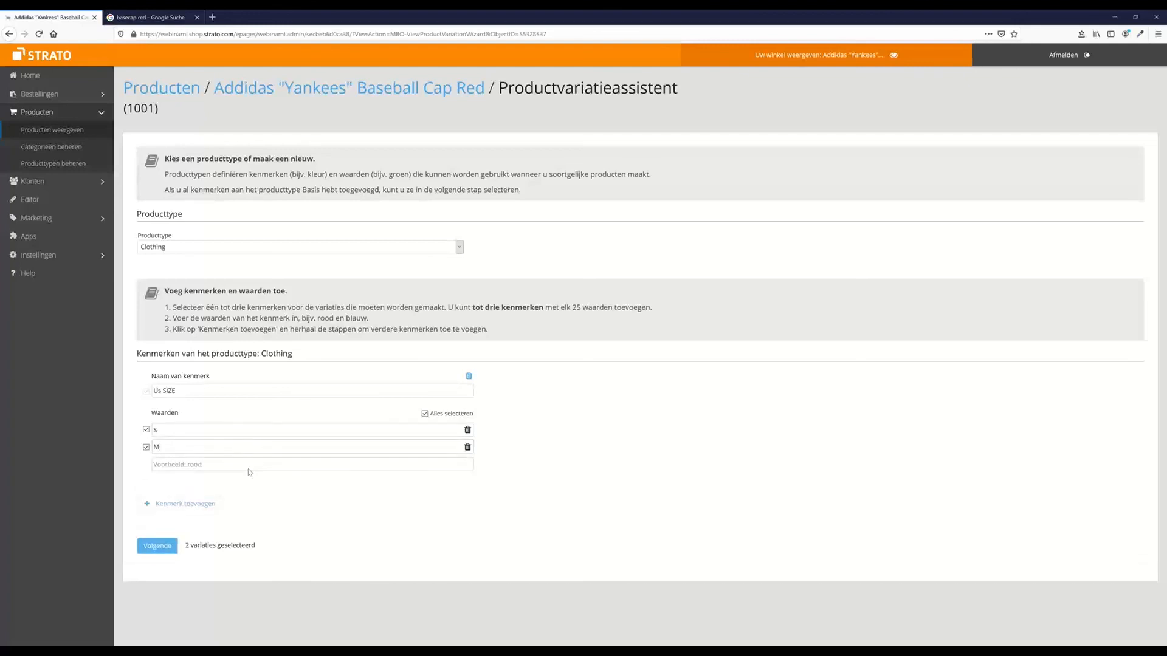
click(238, 463)
text(L)
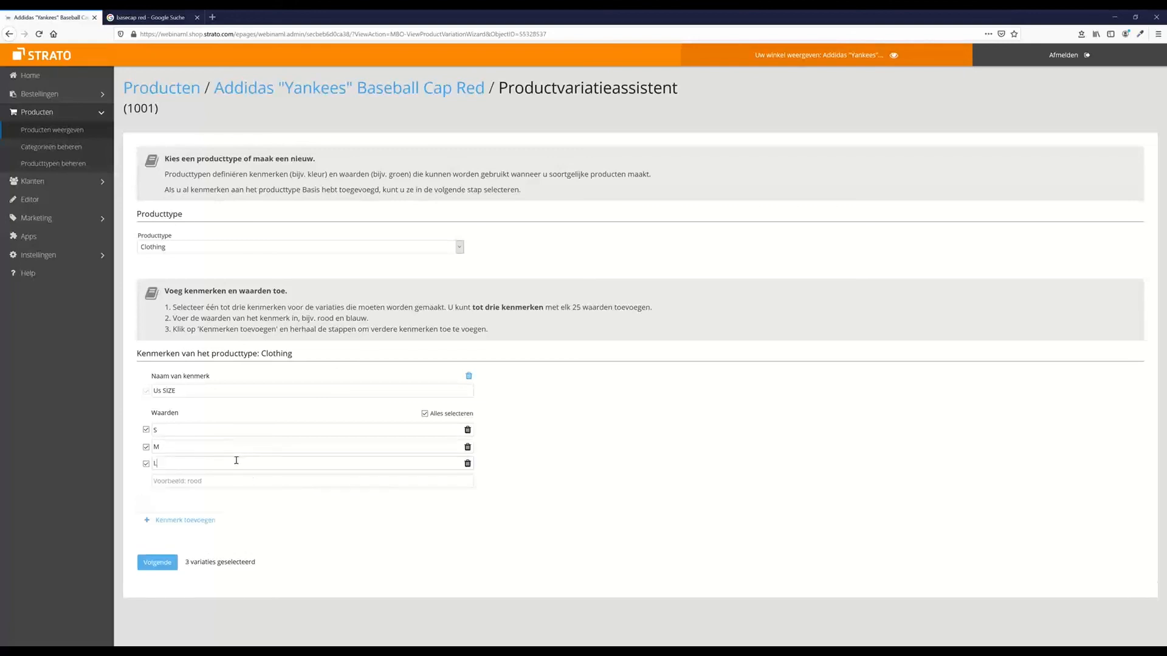
click(163, 562)
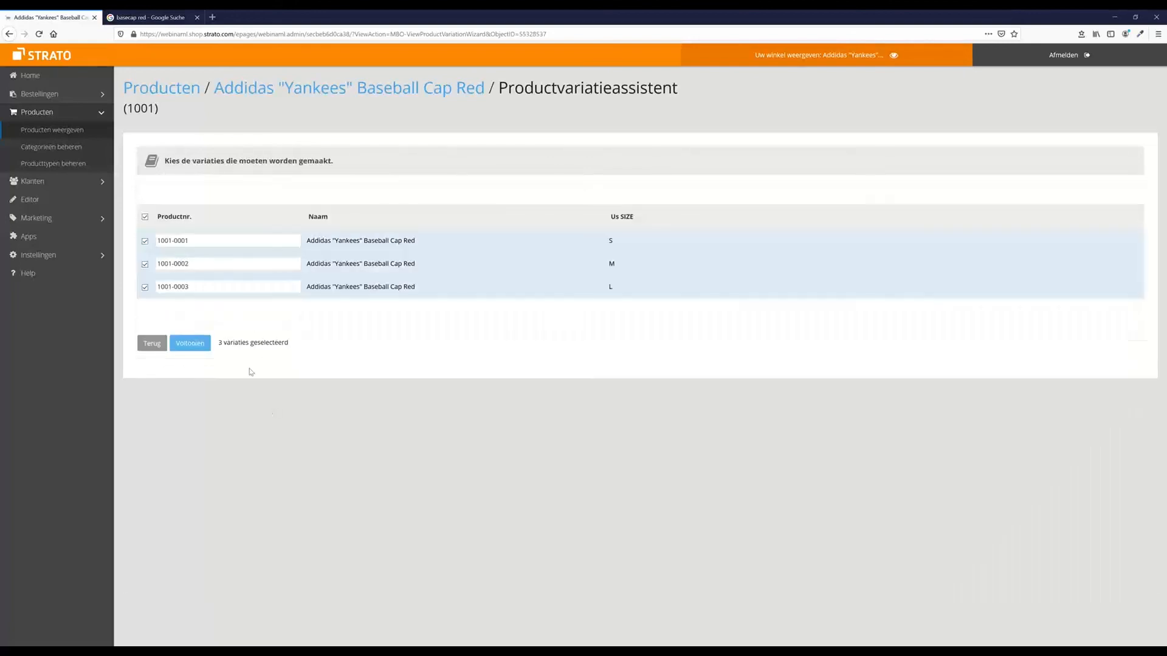
click(199, 344)
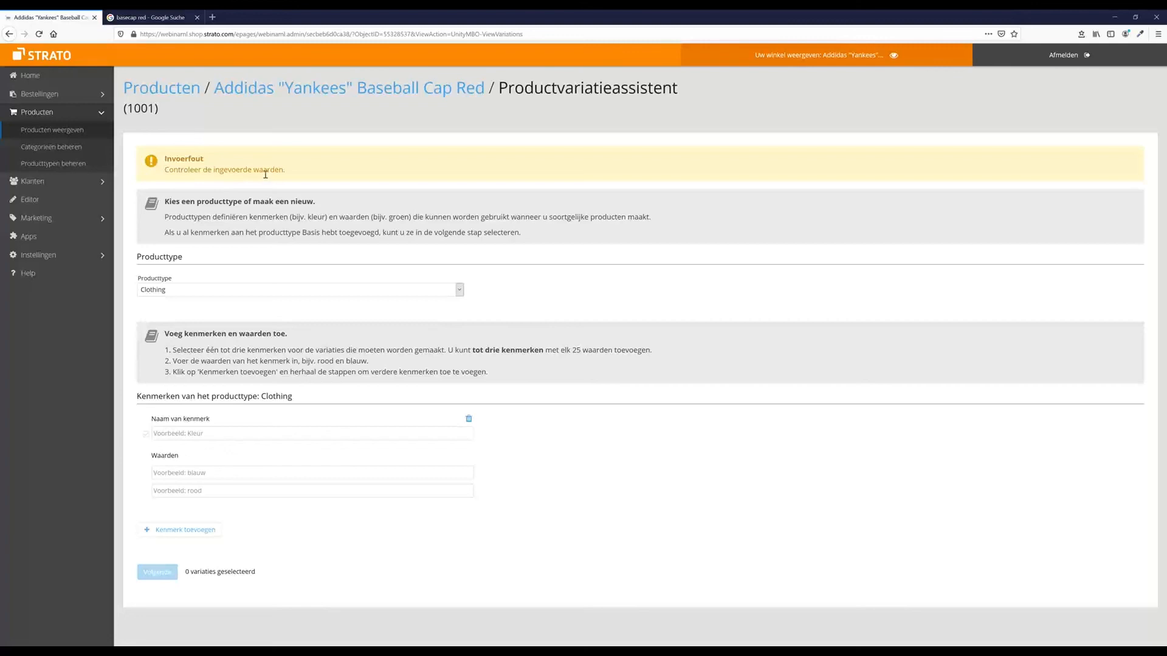
Re-select Clothing as the product type in the variation wizard
click(237, 293)
click(237, 293)
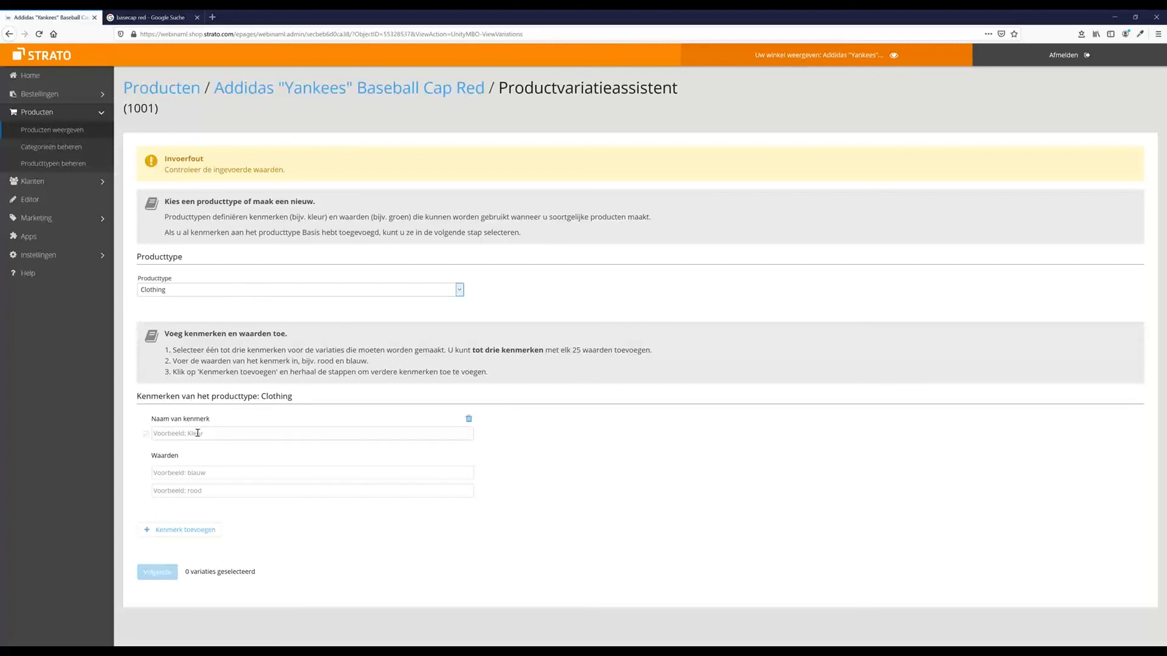
click(239, 291)
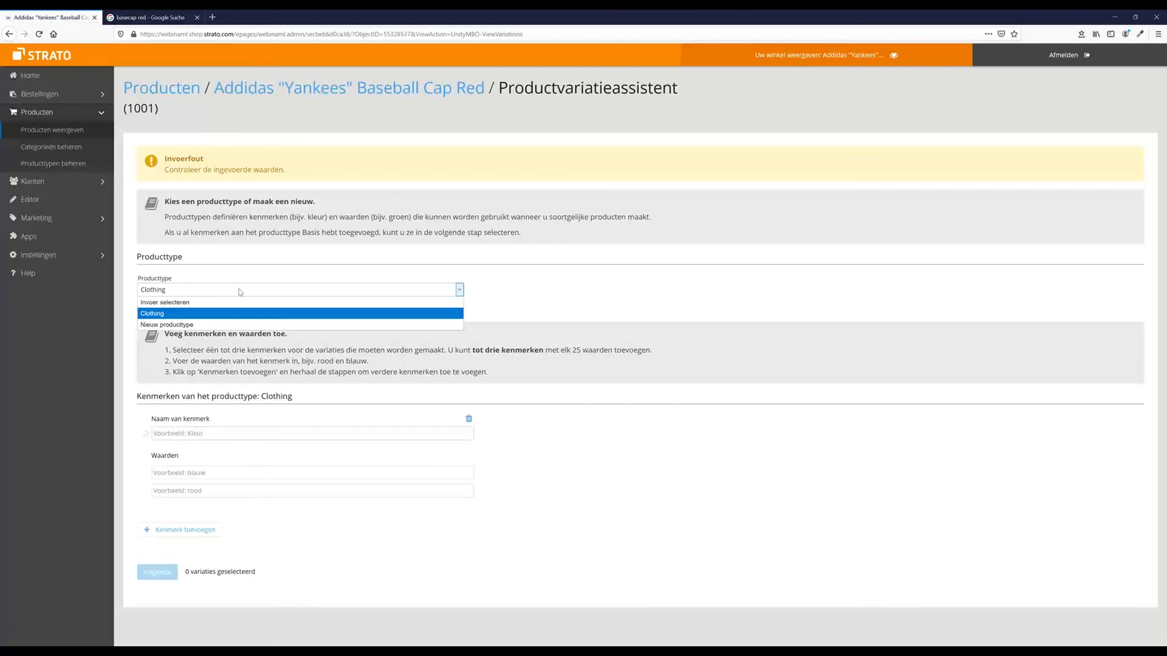
click(234, 307)
click(225, 291)
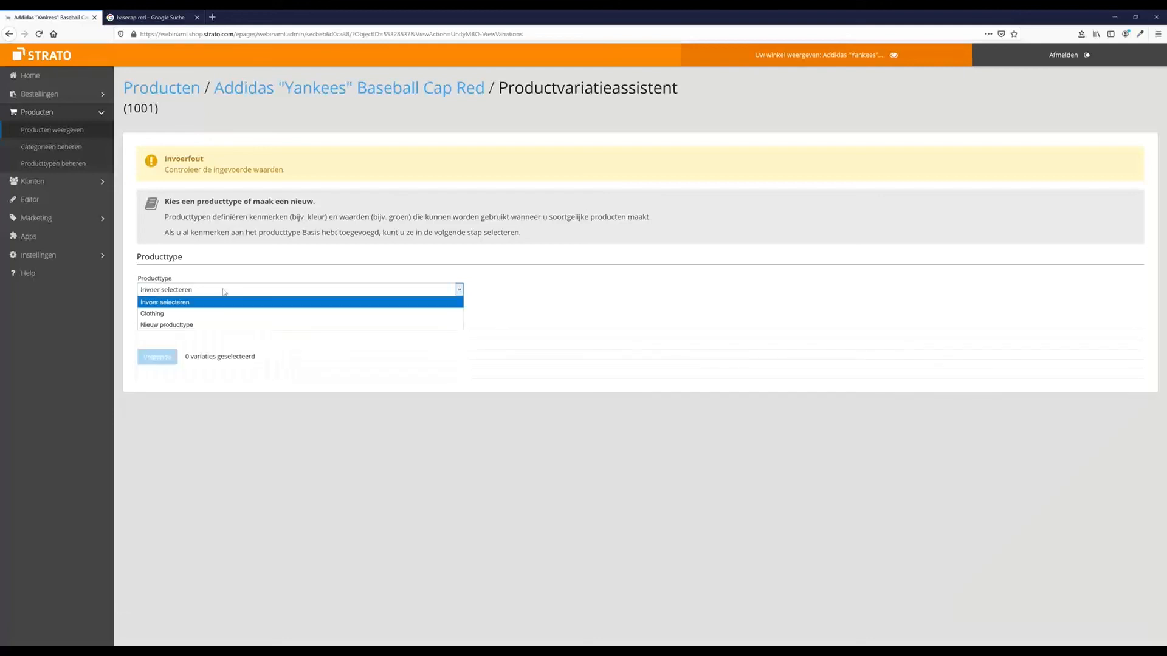
click(224, 314)
Enter attribute US Size with values S and ML, retry finishing, then go to product types
click(204, 431)
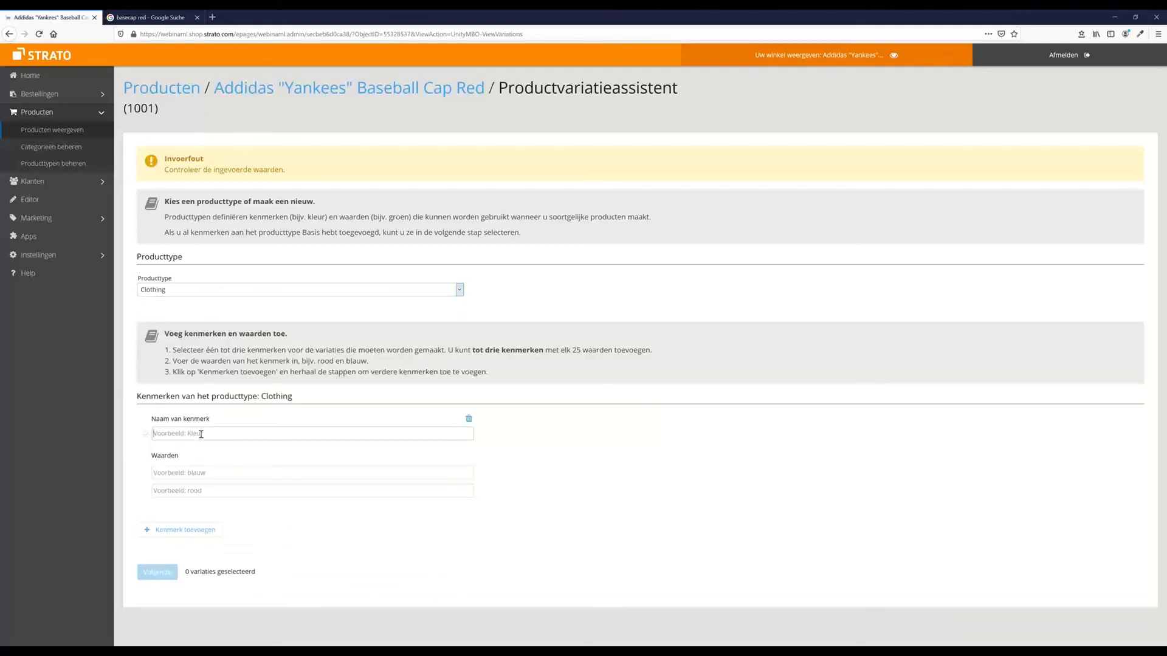
text(US)
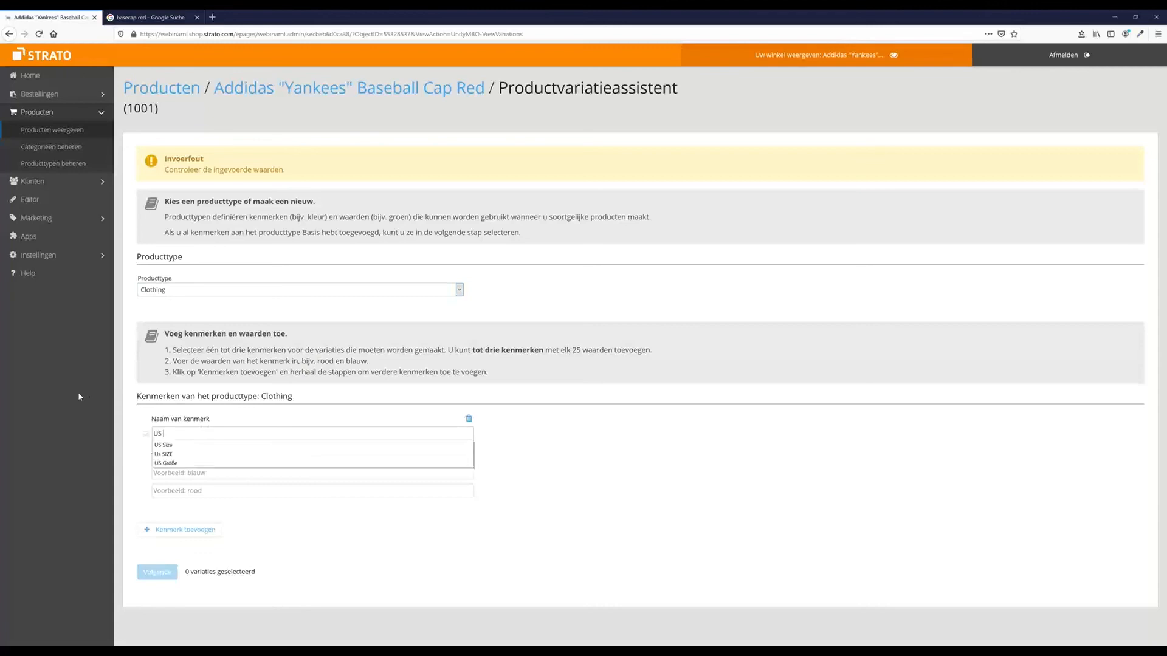
key(Down)
key(Return)
key(Tab)
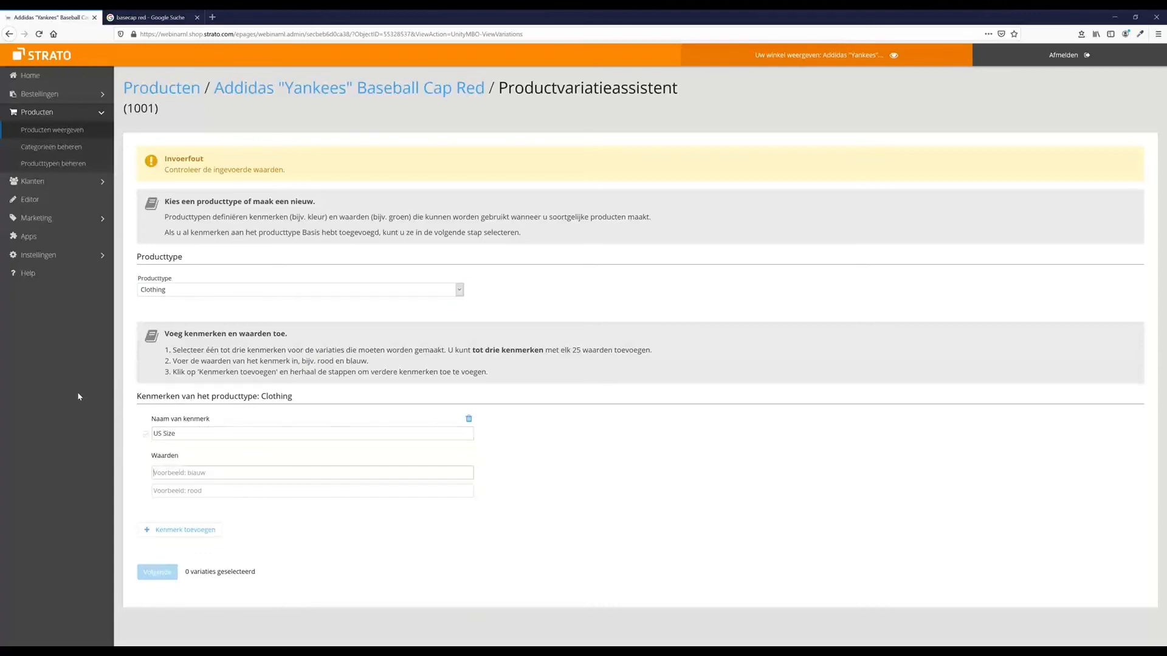
text(S)
key(Tab)
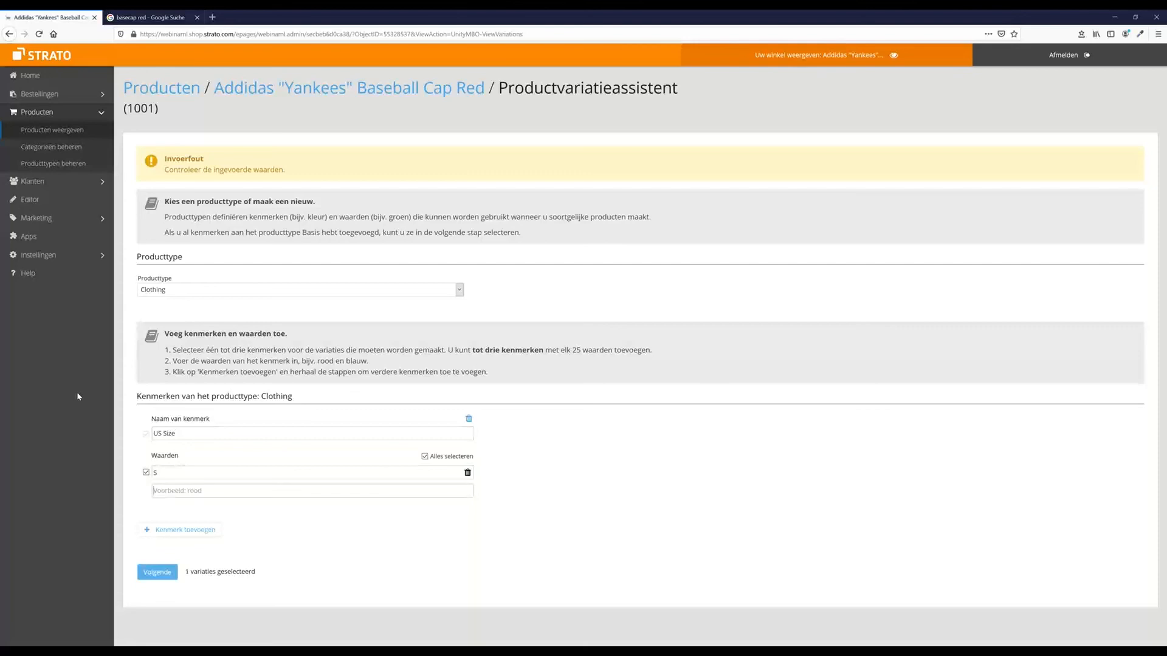
text(M)
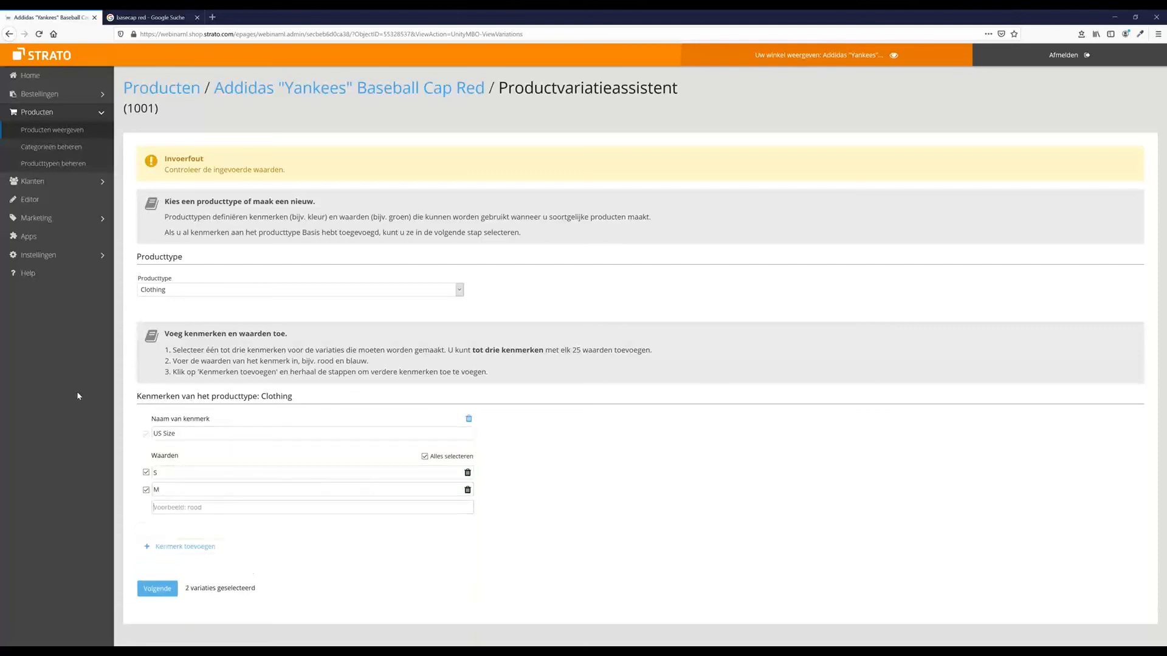
text(L)
click(152, 608)
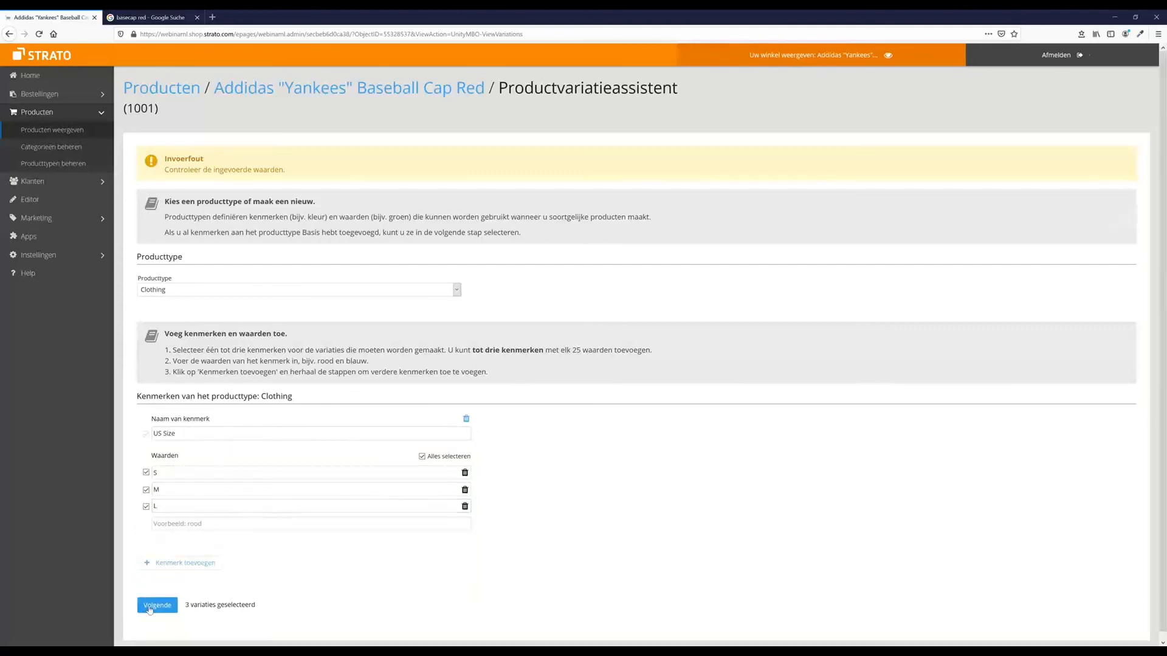
click(210, 345)
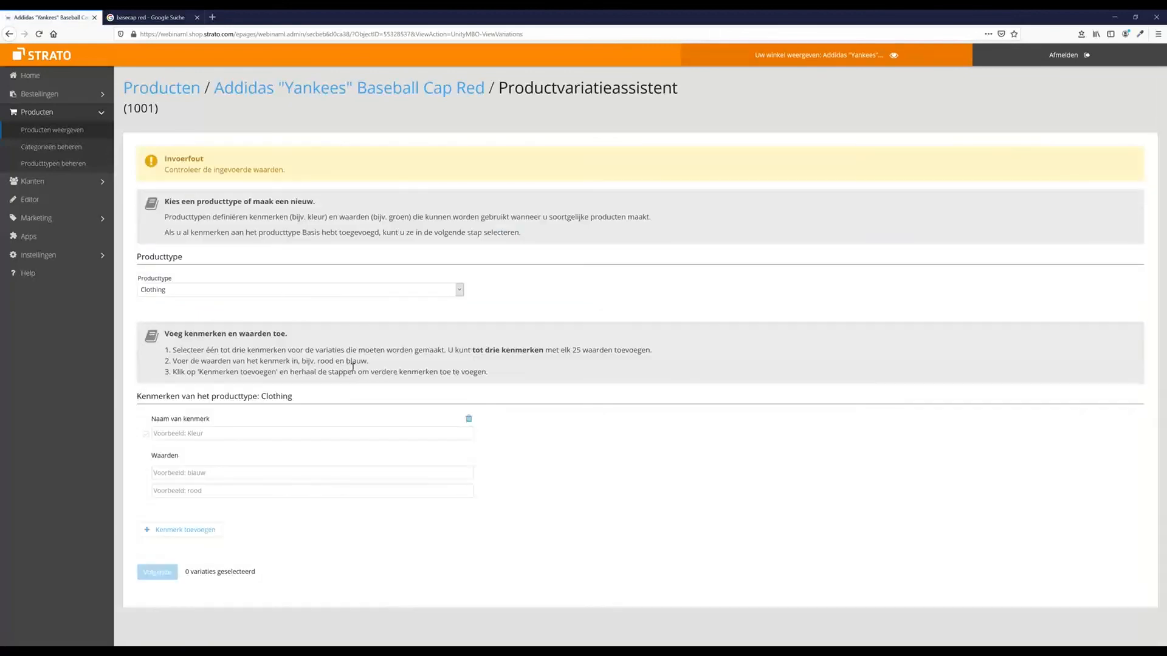
click(37, 164)
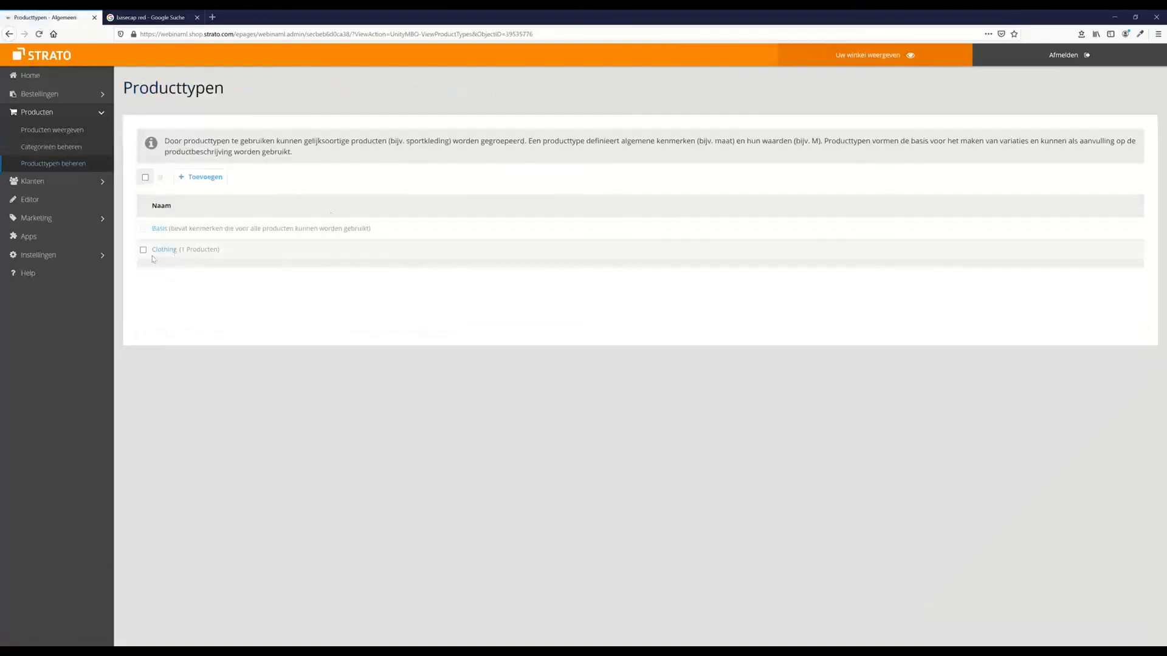
In the Clothing product type, create attribute 'US Size' with type Tekst met waardeselectie
click(164, 250)
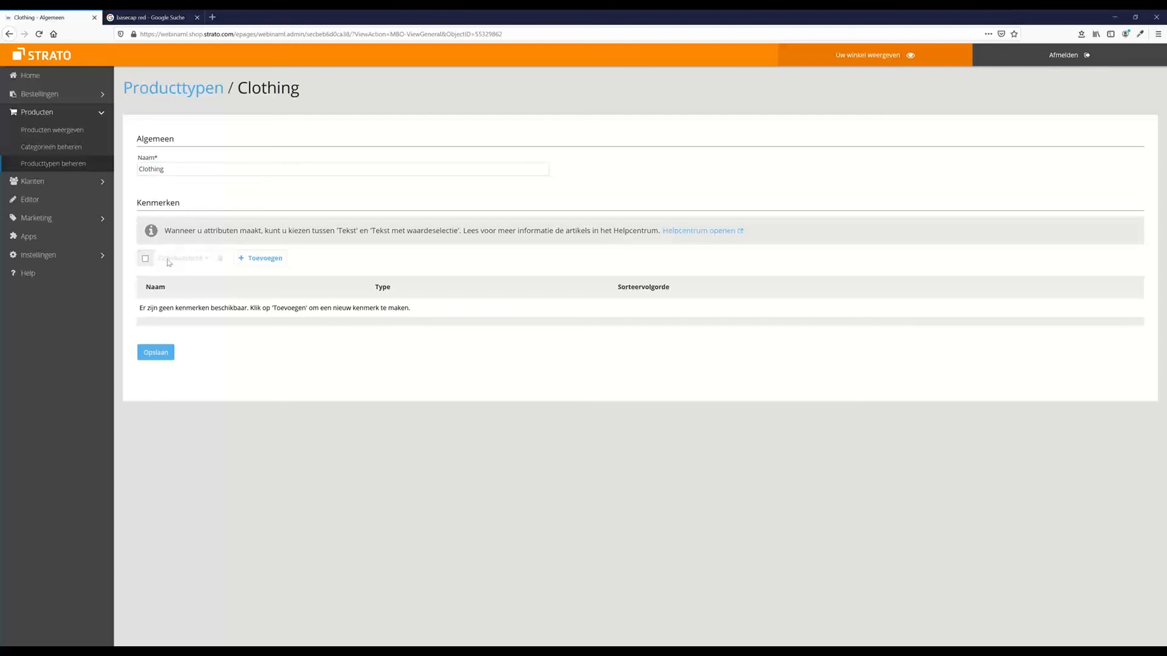
click(263, 260)
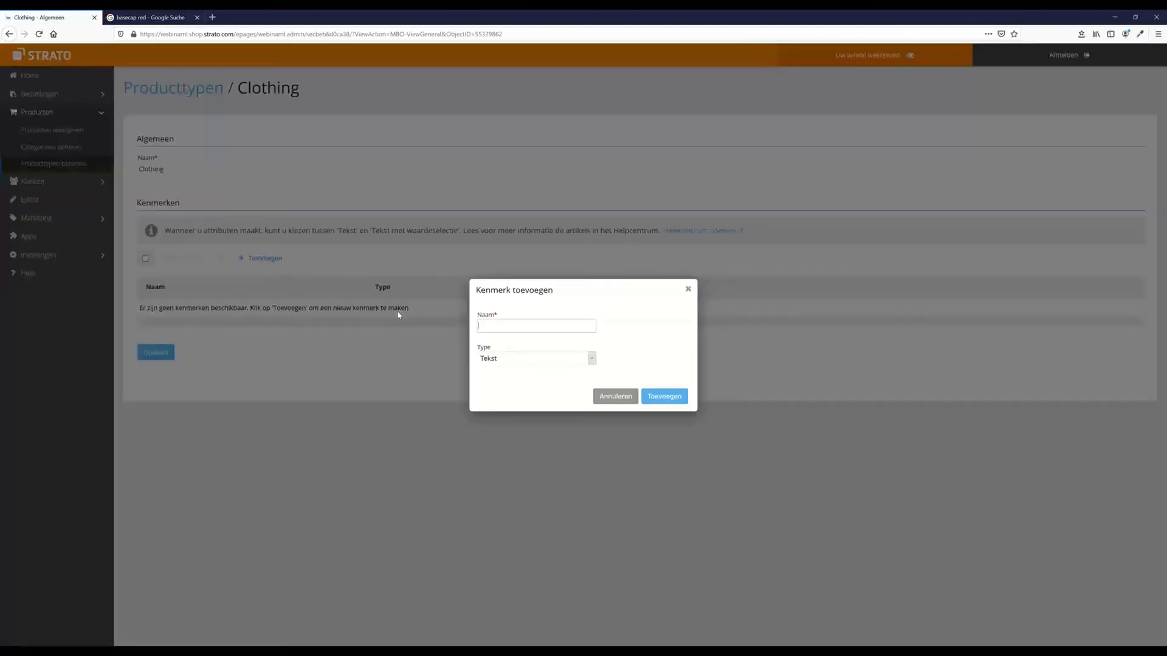
text(US Size)
click(520, 359)
click(519, 381)
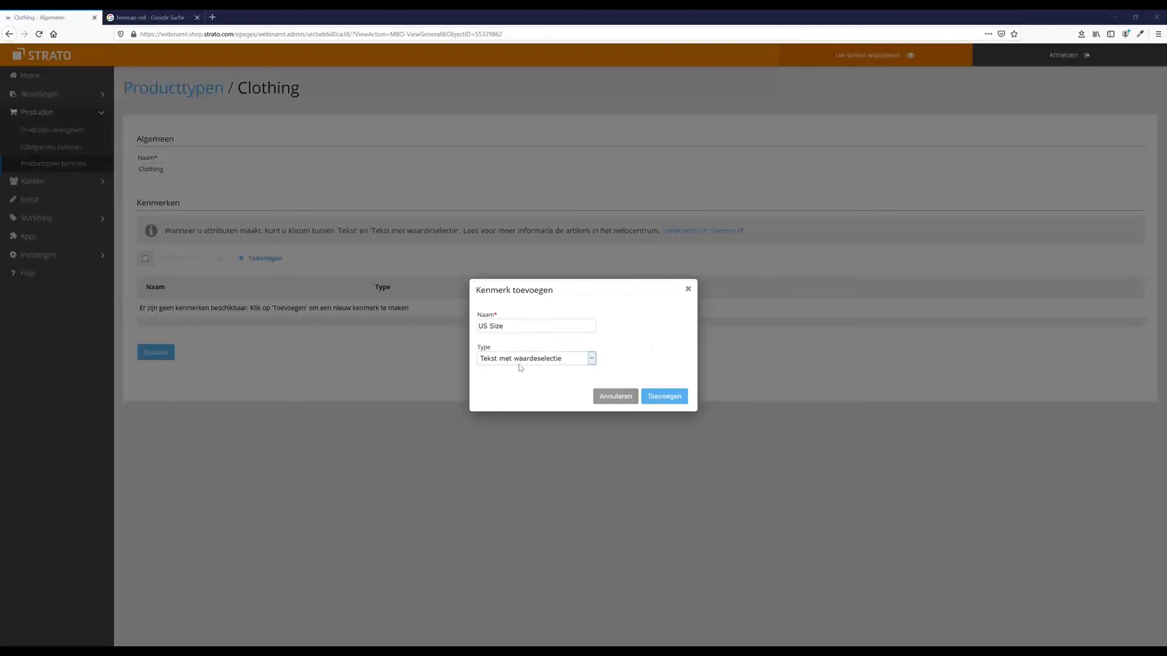
click(663, 402)
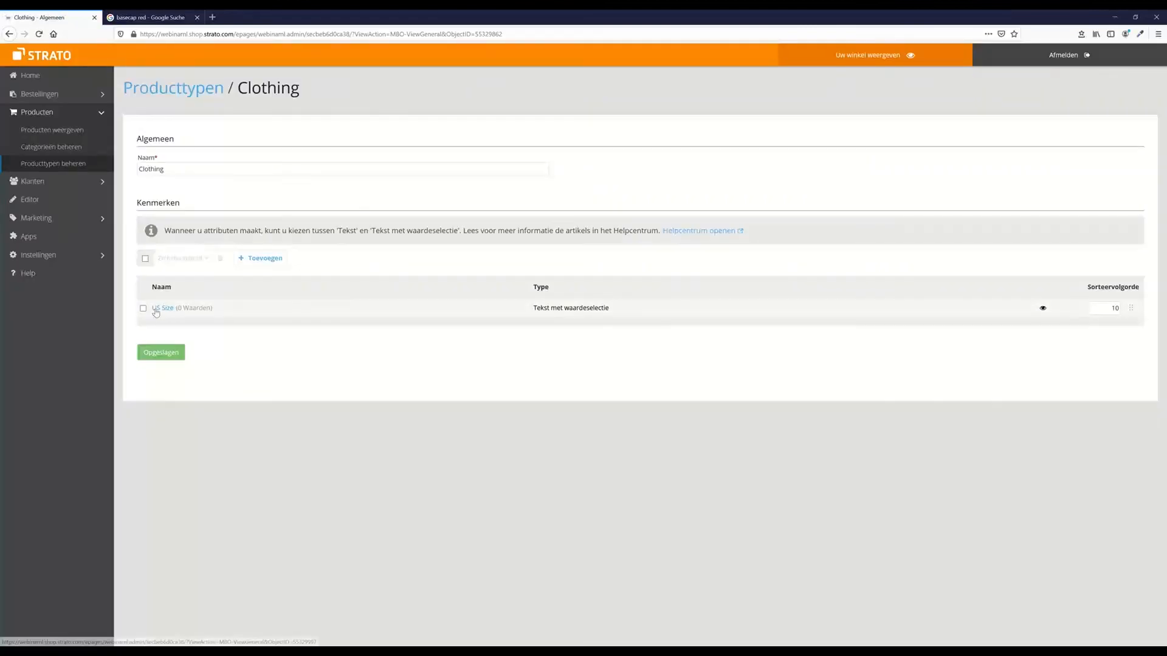
Enter S, M and L as the US Size attribute's values and save them
click(156, 312)
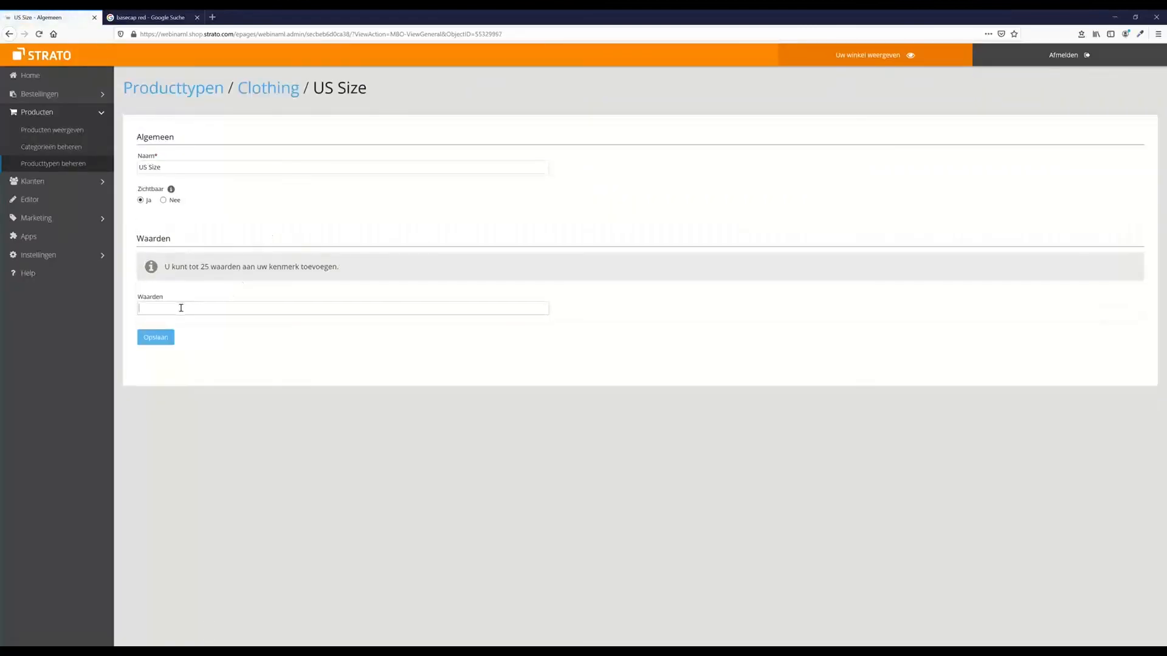
text(S)
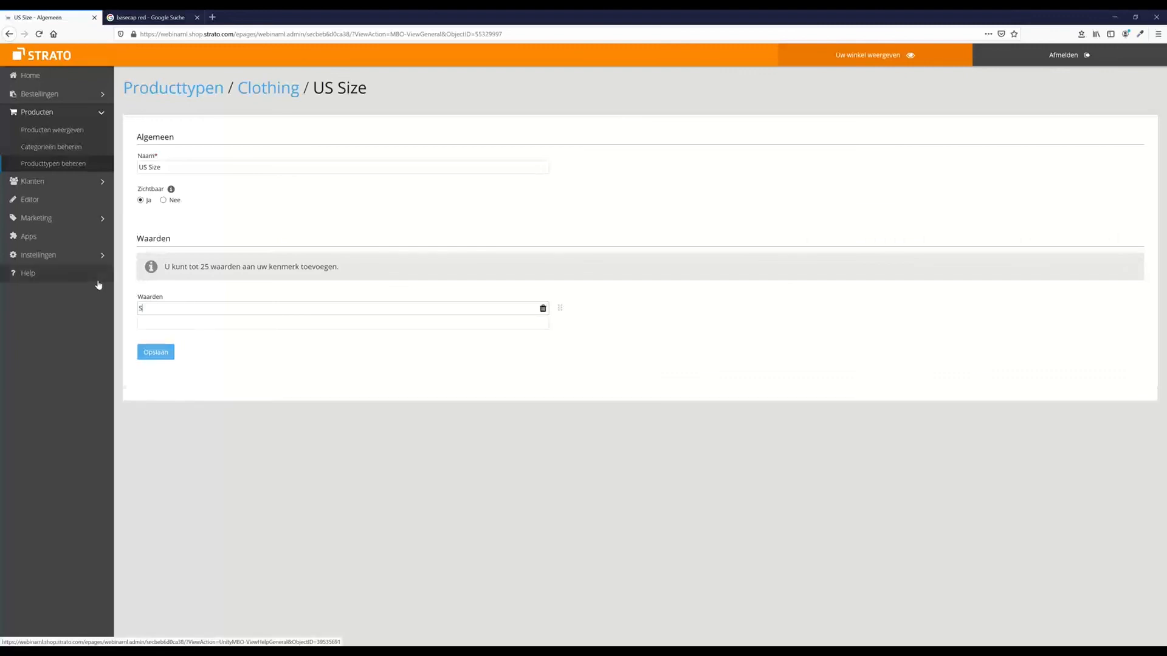
click(143, 325)
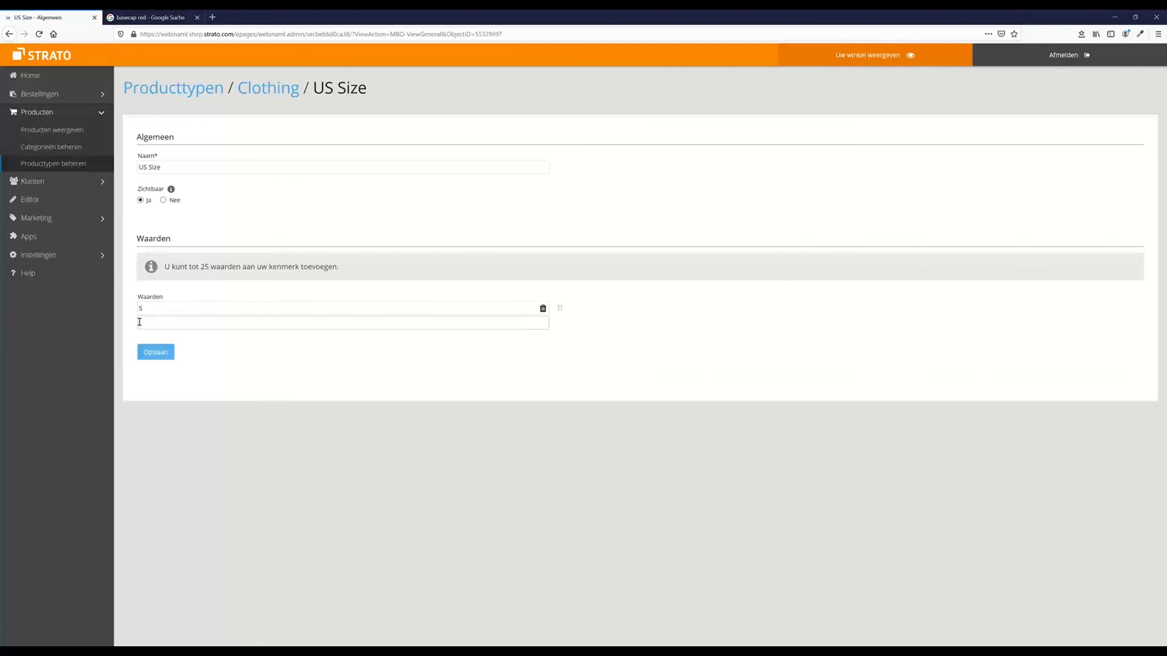
text(M)
click(156, 337)
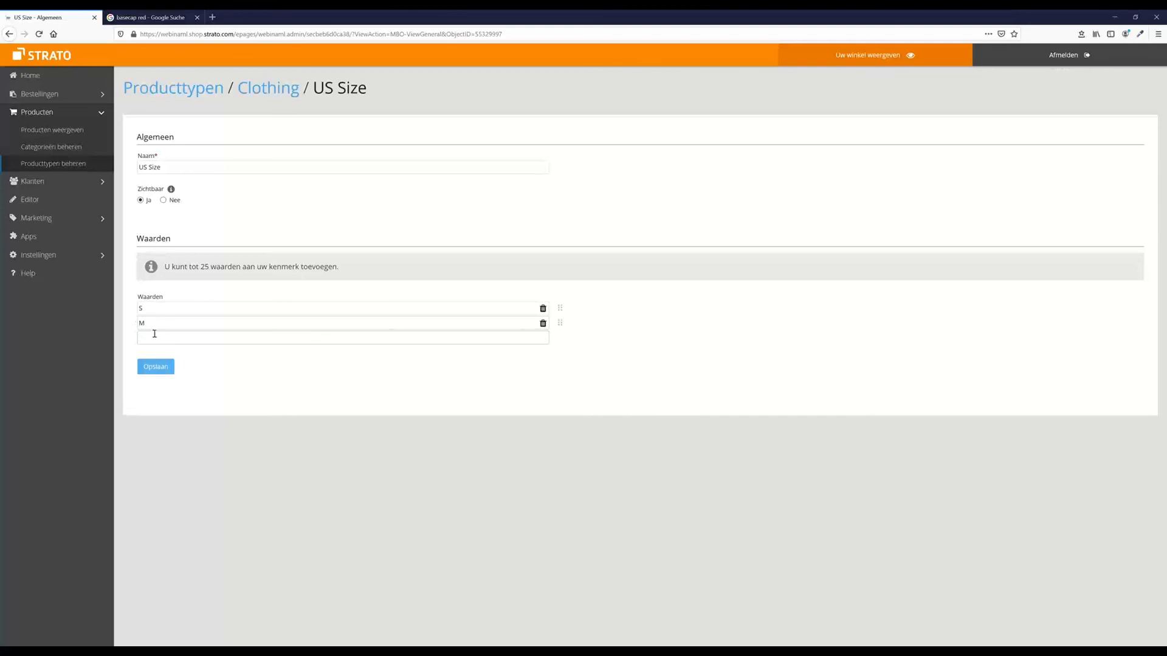
text(L)
click(163, 382)
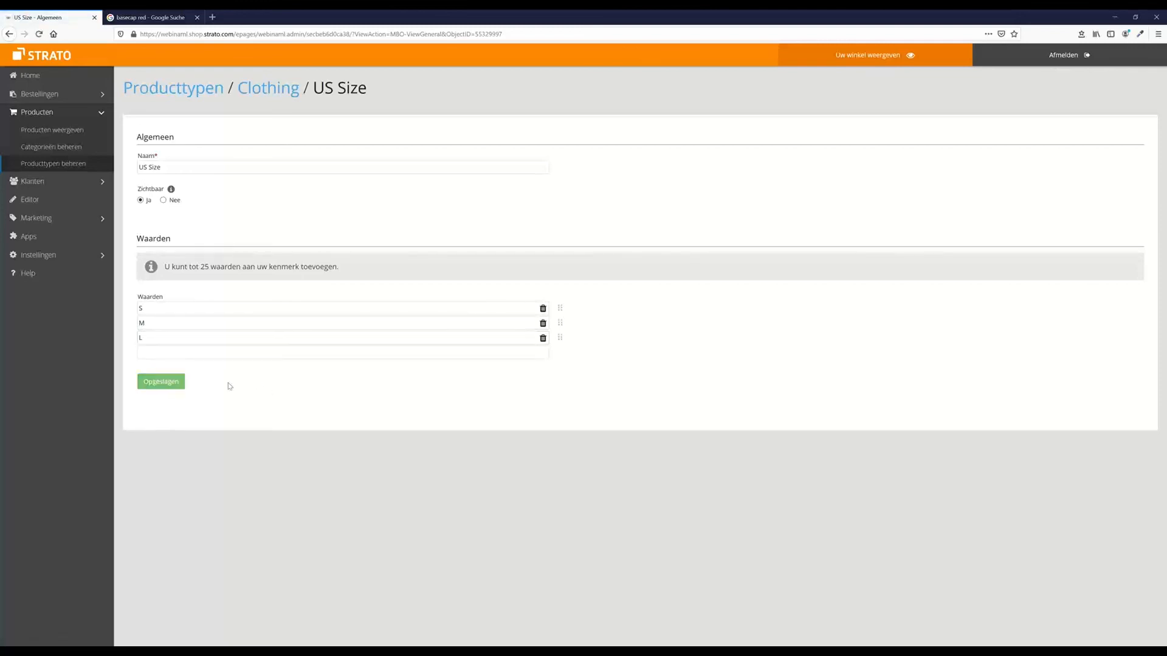
click(165, 386)
Return through the Clothing product type to the red cap's product page
click(64, 167)
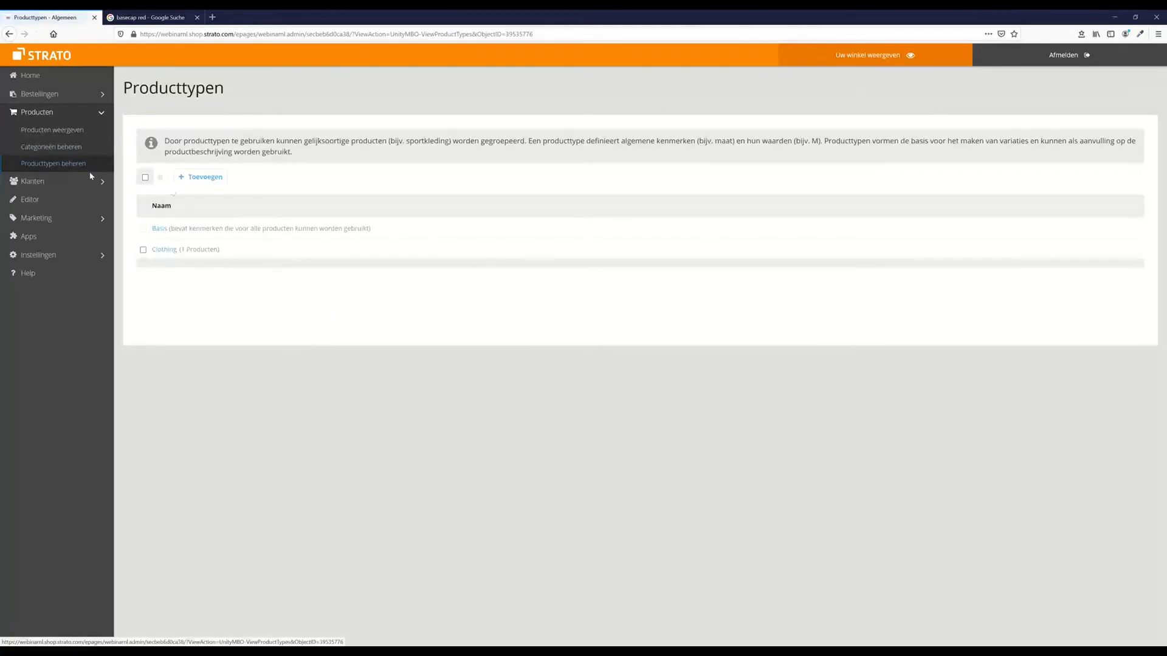
click(164, 250)
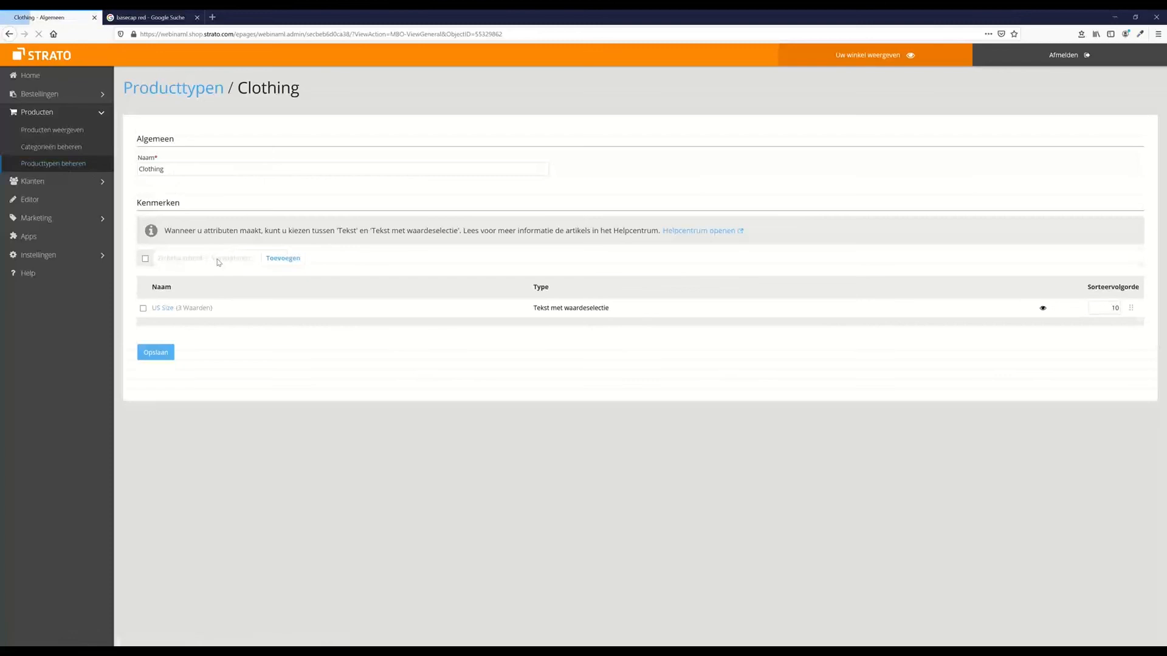
click(163, 308)
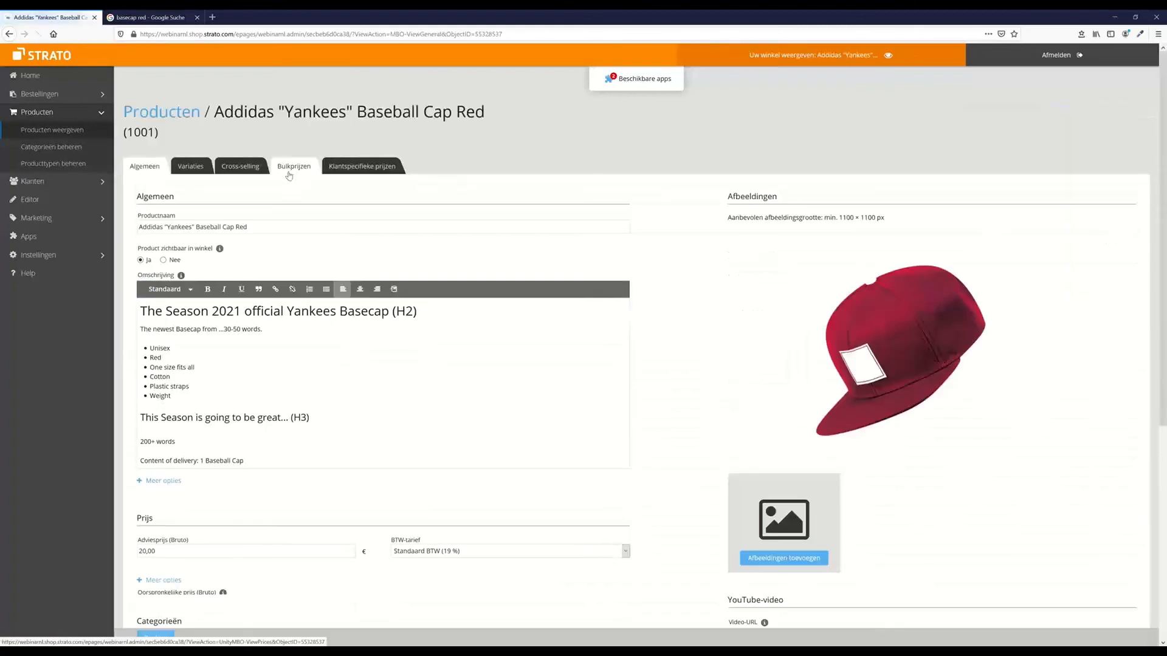
Generate variations 1001-0001 to 1001-0003 from all US Size values, then view the live shop
click(195, 167)
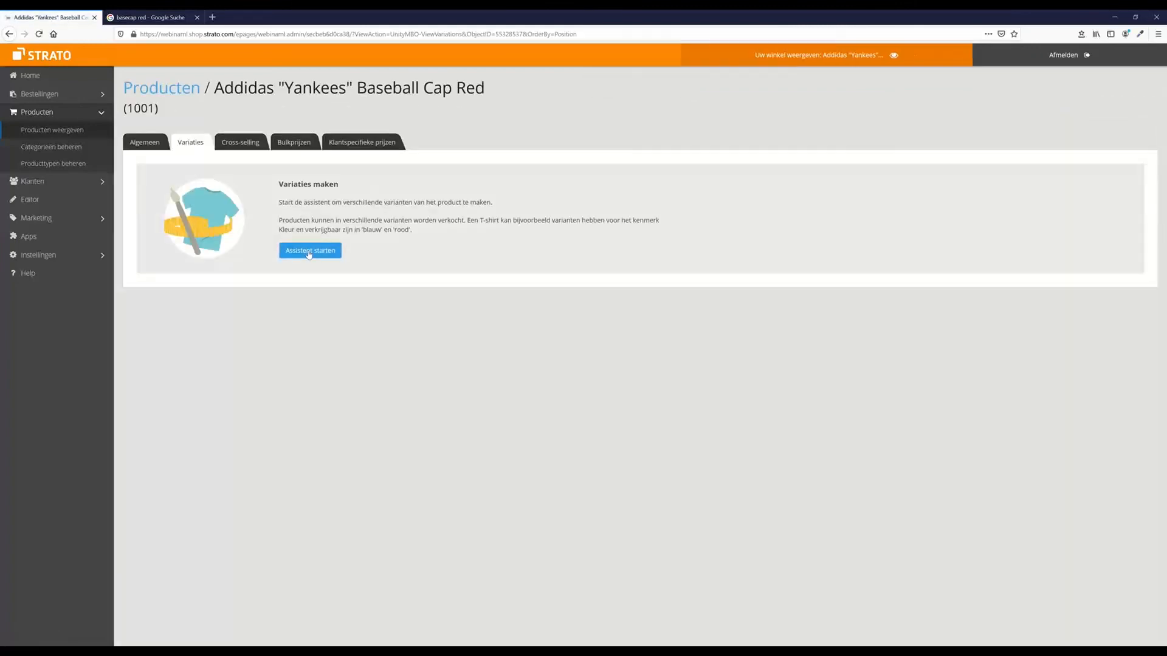
click(309, 252)
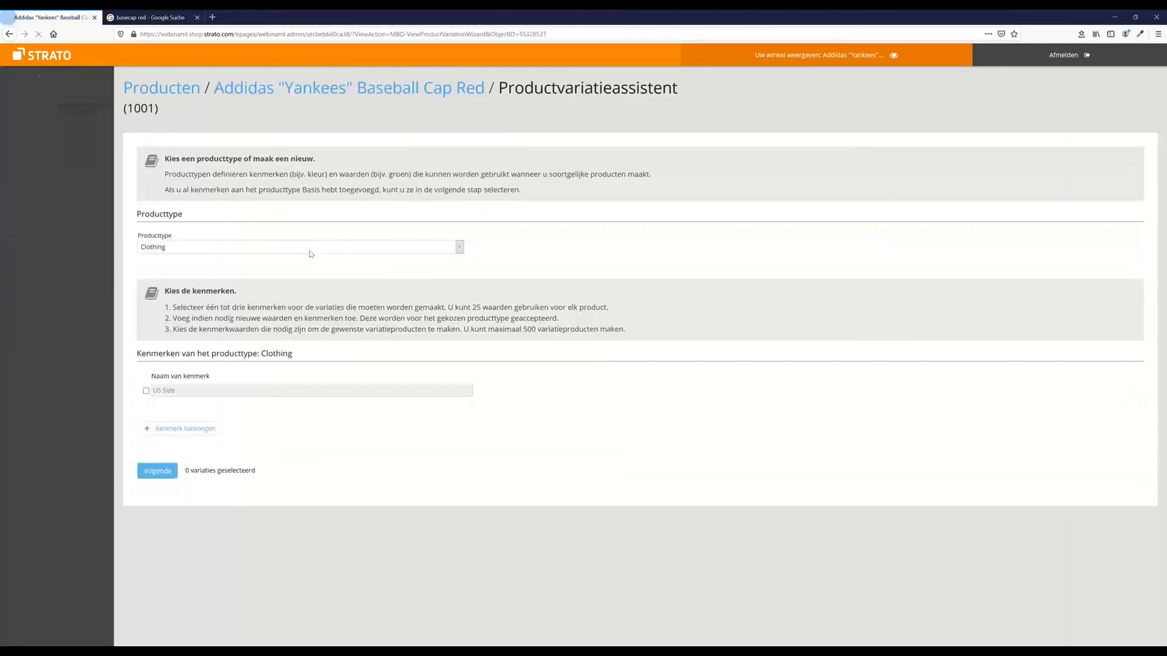
click(146, 391)
click(159, 588)
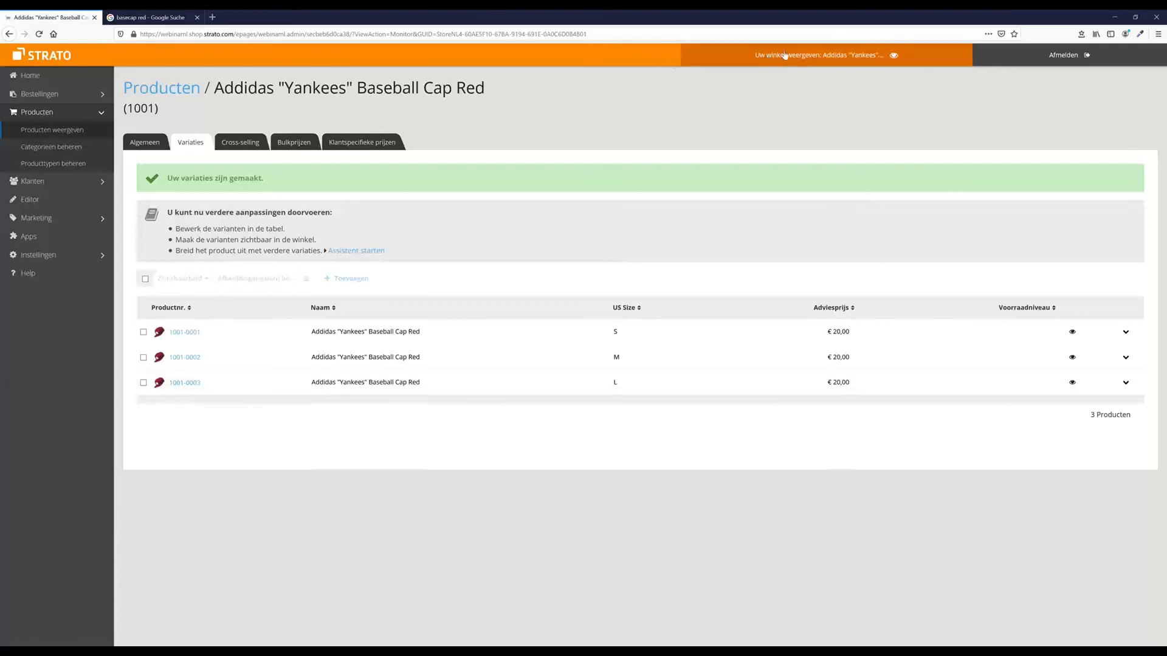
click(749, 60)
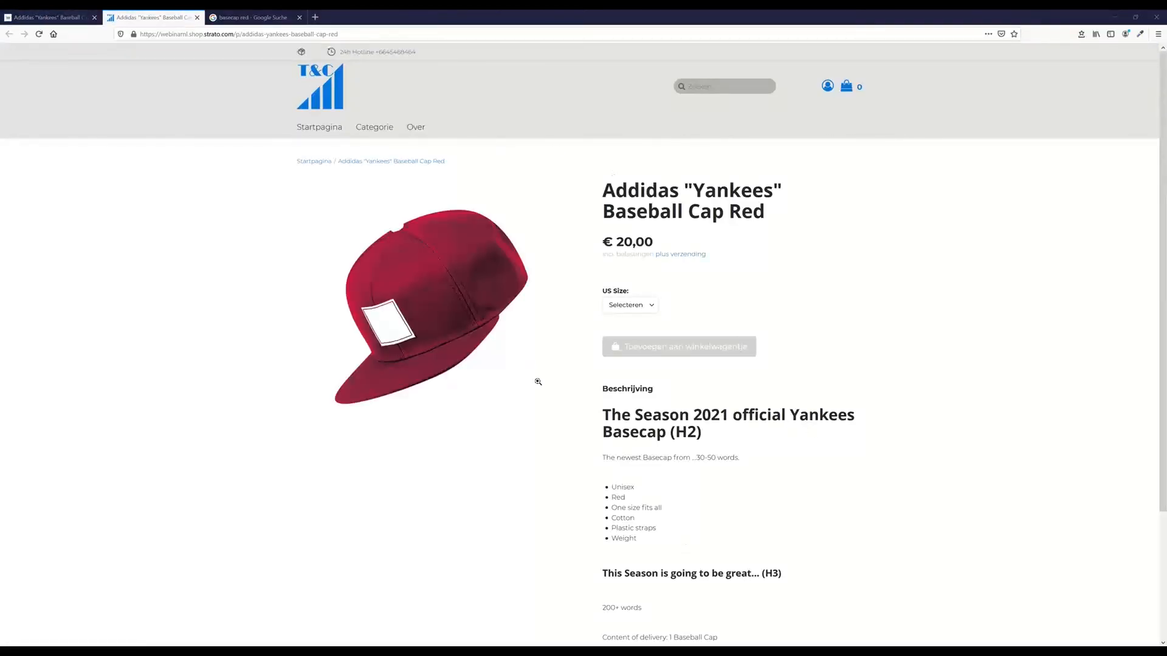
Choose US Size M for the red cap and add it to the cart
mouse_move(502, 362)
click(629, 310)
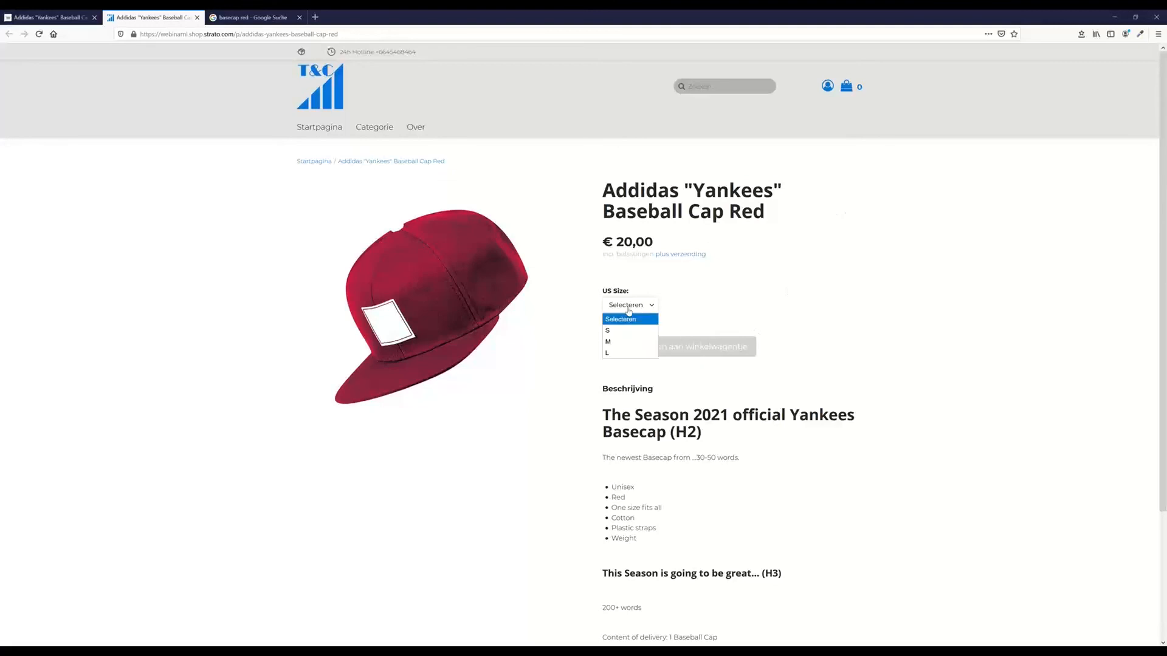
click(637, 342)
scroll(725, 310, down, 3)
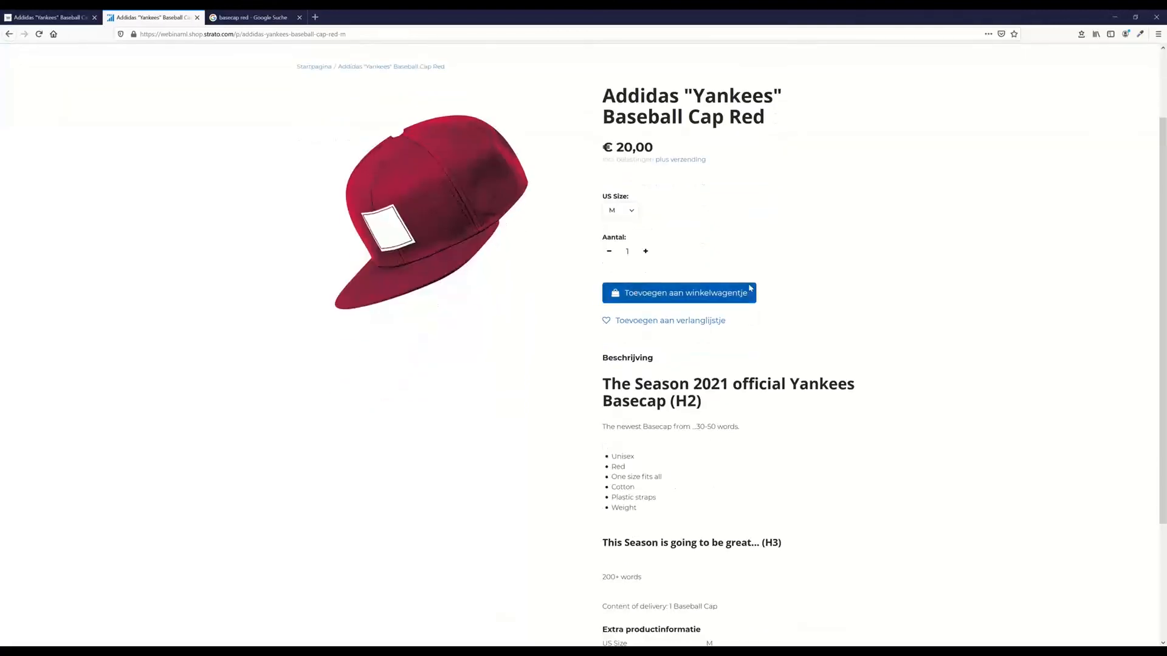
scroll(854, 325, up, 3)
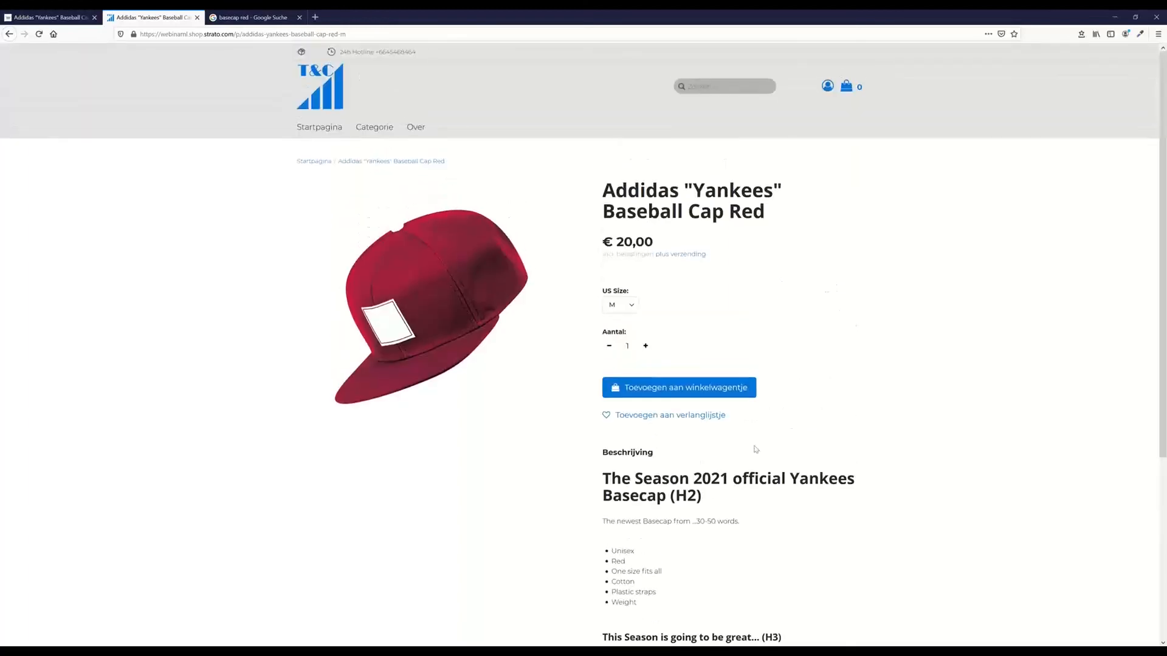
scroll(742, 459, down, 4)
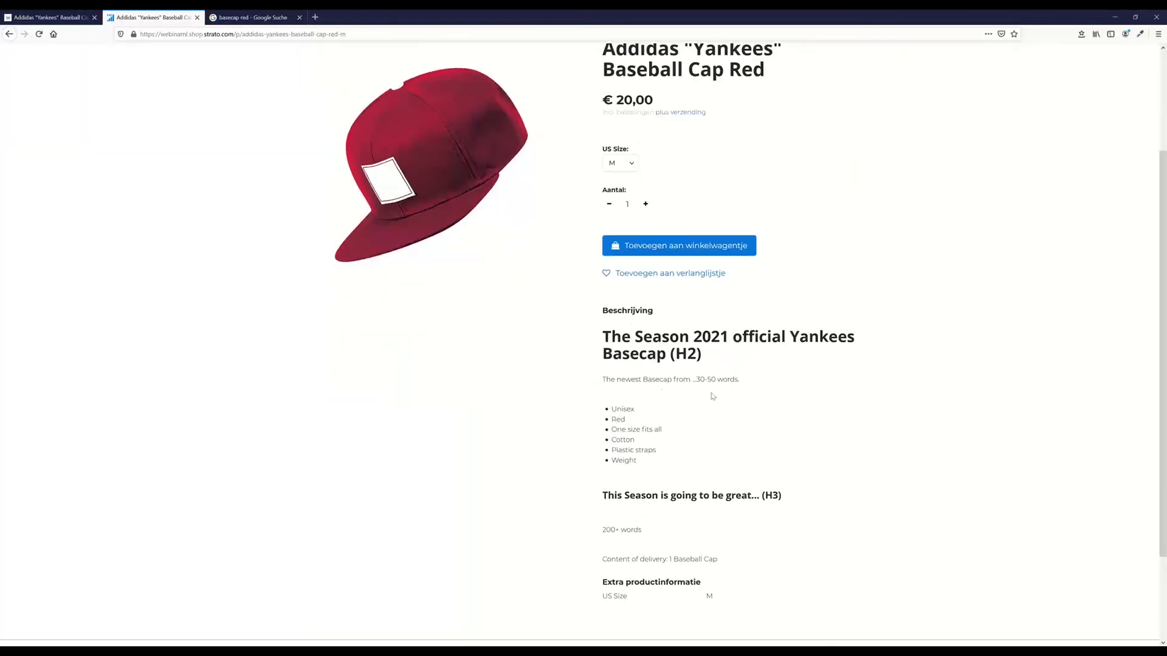
scroll(711, 395, down, 3)
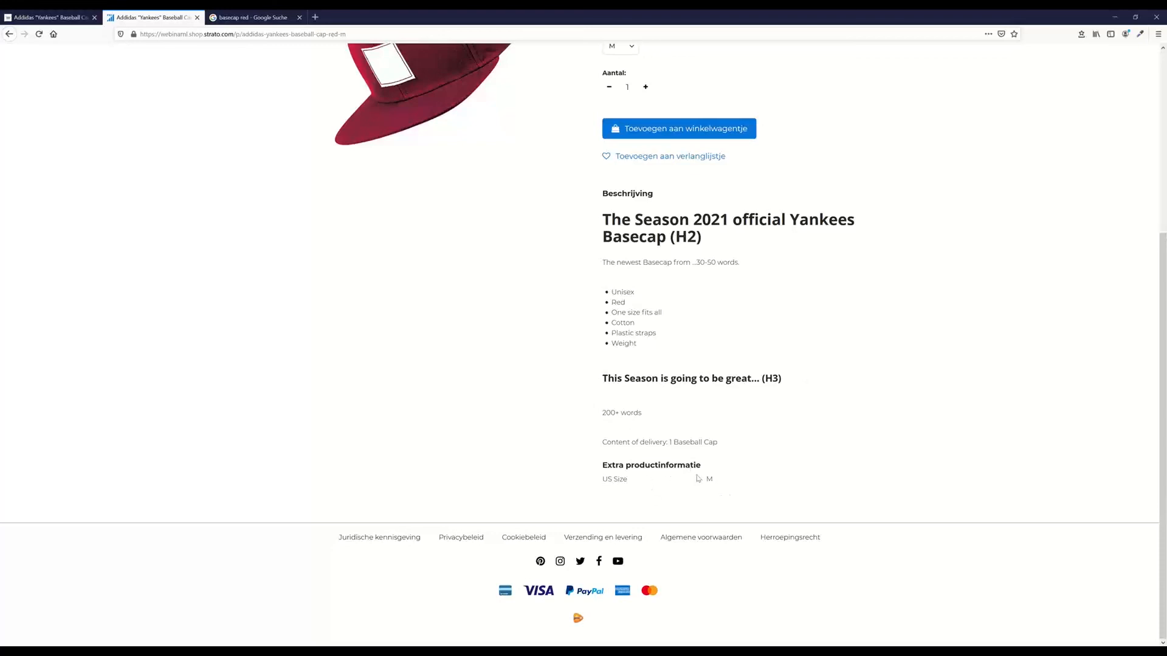
scroll(899, 366, up, 5)
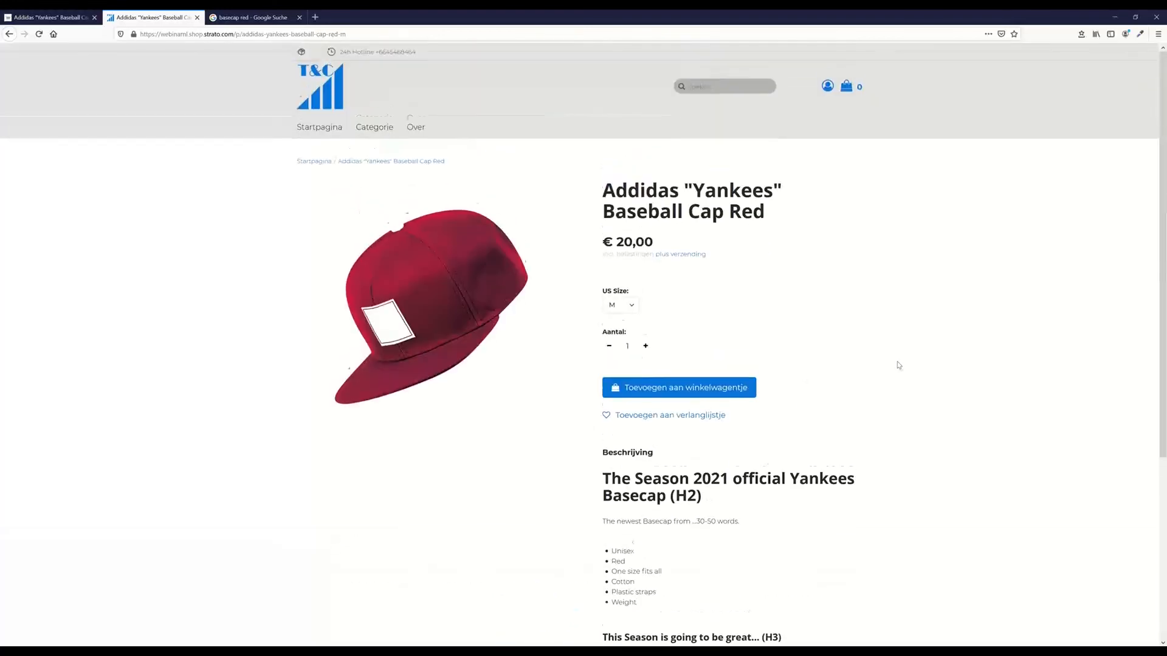
click(701, 396)
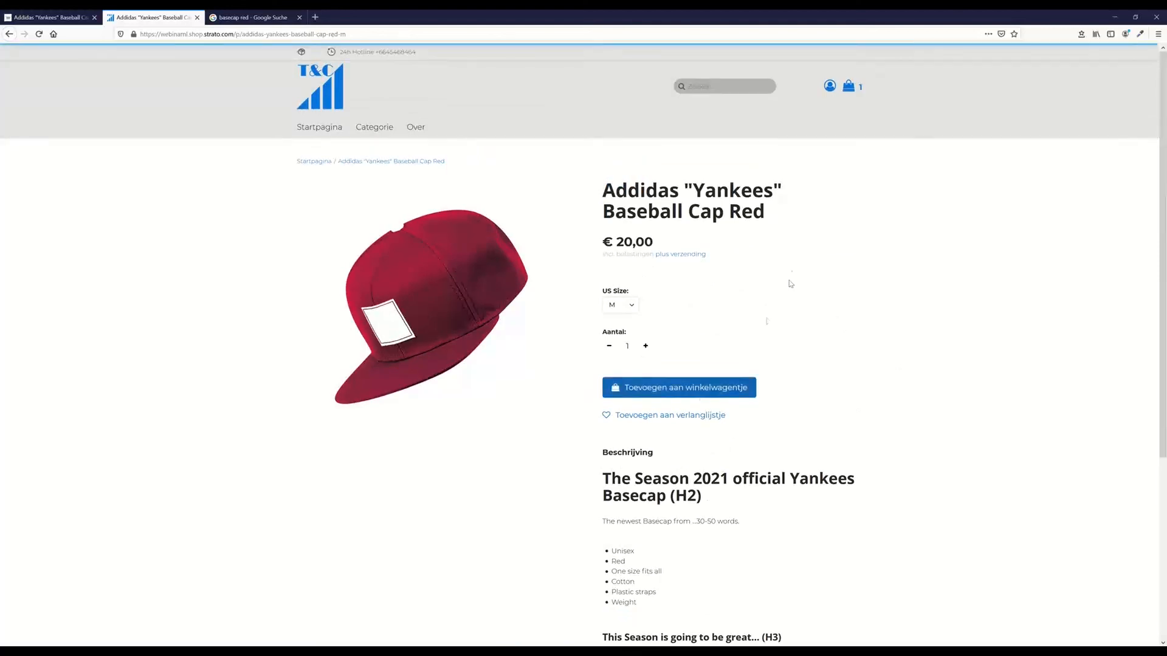
Open the cart and proceed to checkout as a guest
click(657, 55)
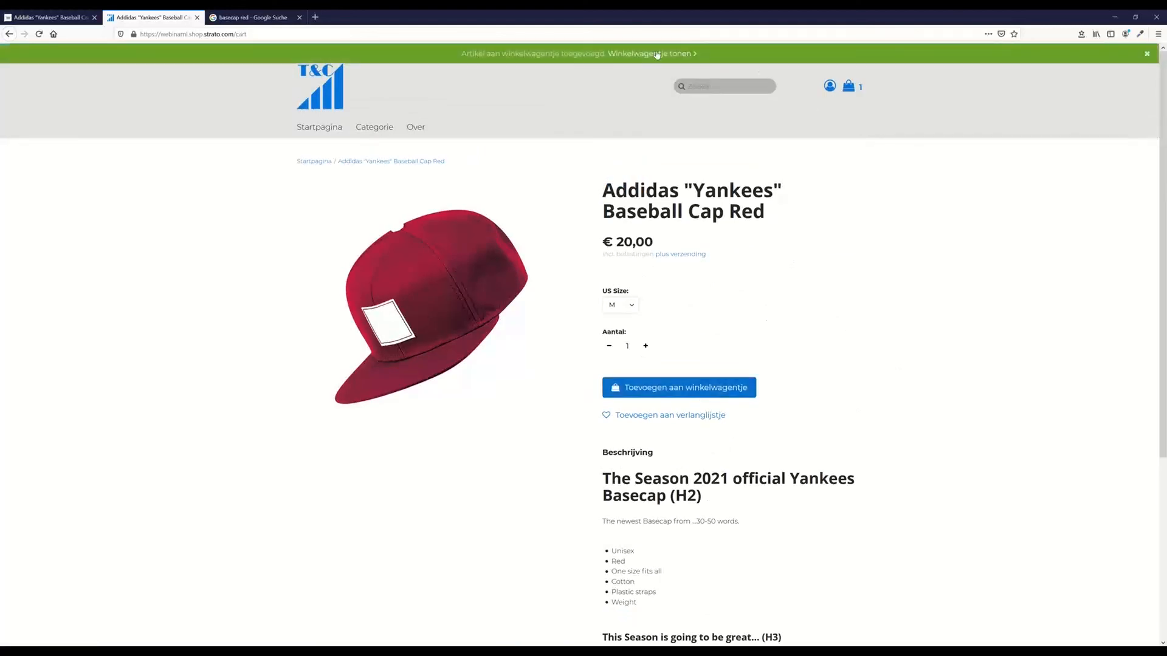
click(827, 419)
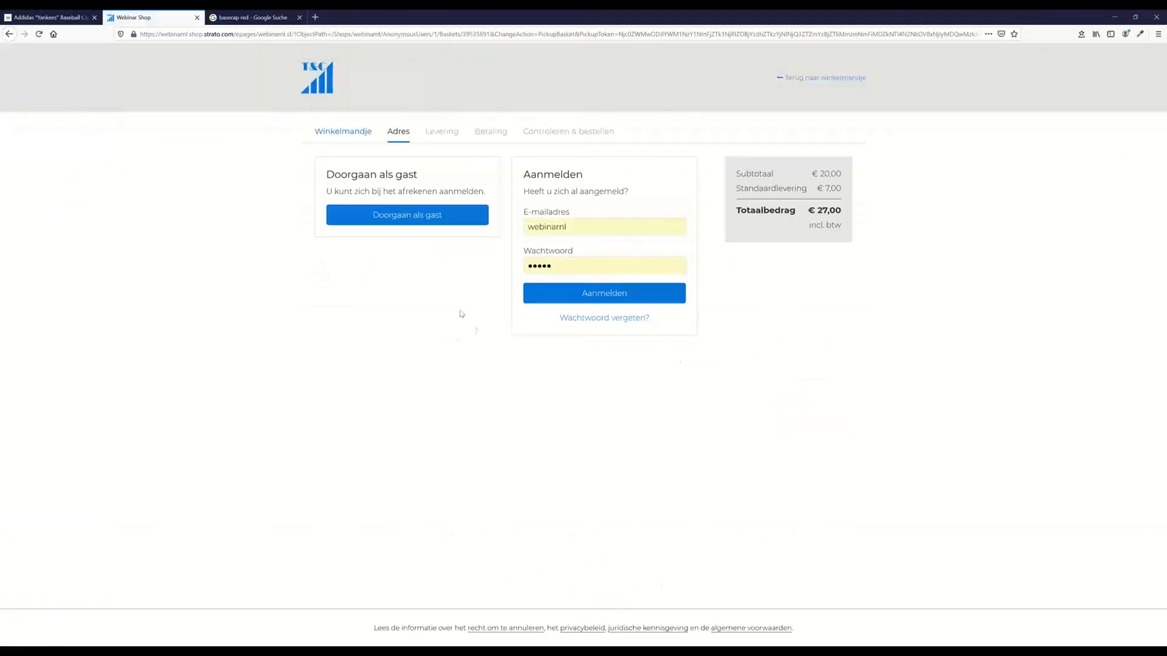
click(431, 217)
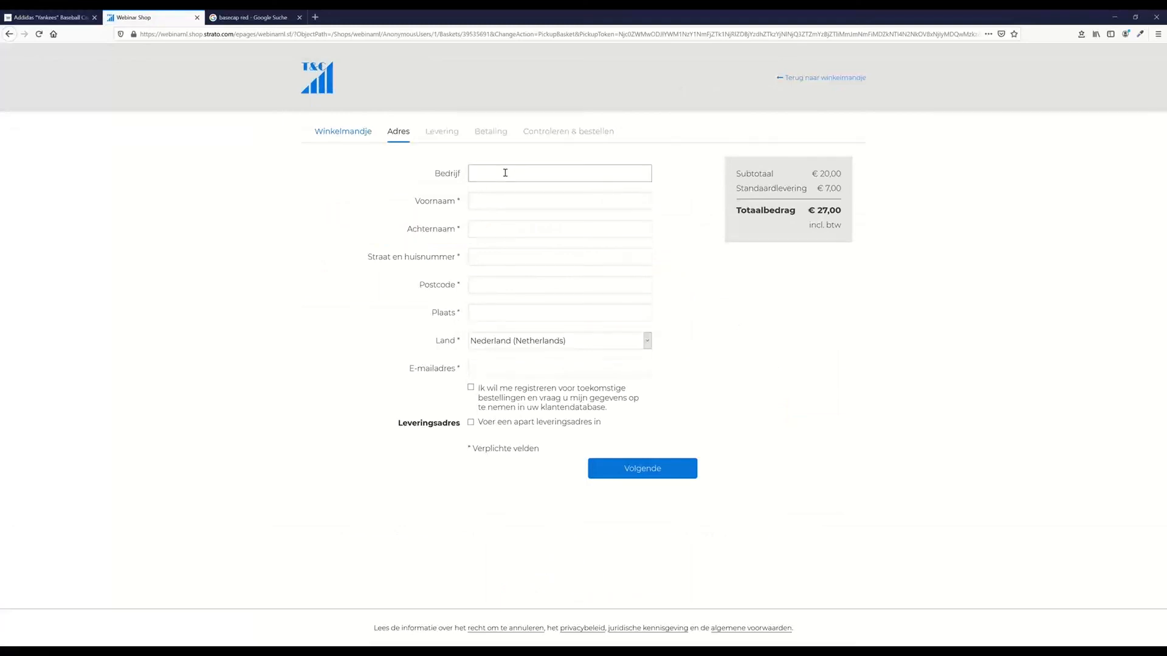
Fill in test name, street 'Test 1', postcode 12345 and city in the address form
click(499, 198)
text(Test)
key(Tab)
text(Test)
key(Tab)
text(Test 1)
key(Tab)
text(12345)
key(Tab)
text(Test)
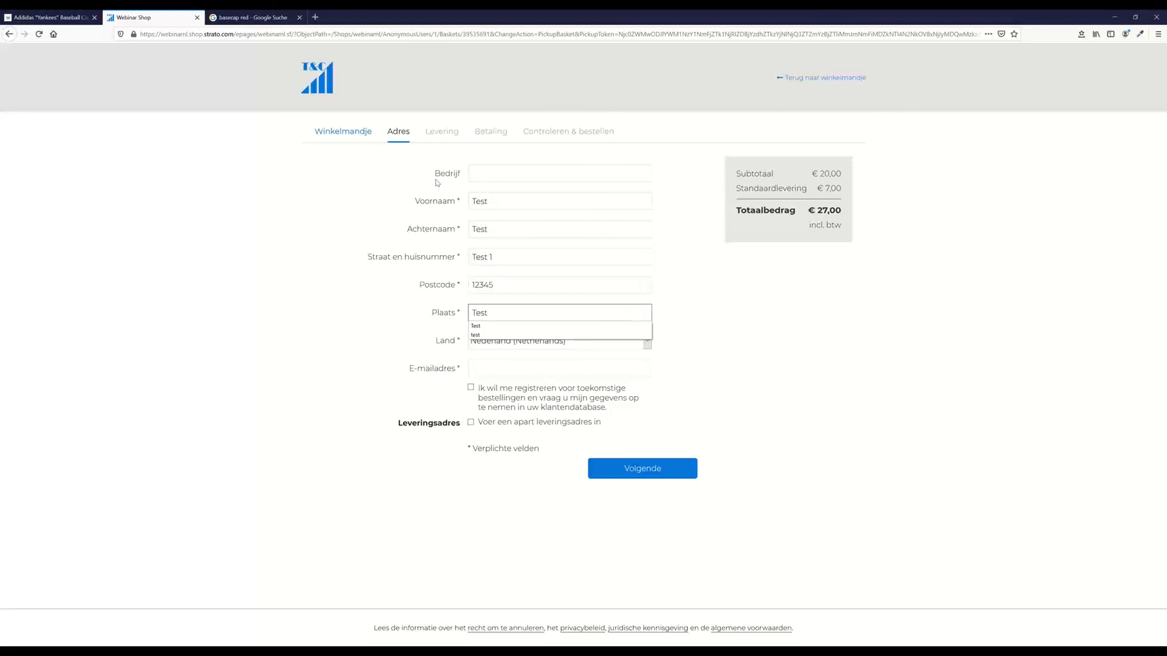
Enter a test e-mail address and submit the address form
key(Tab)
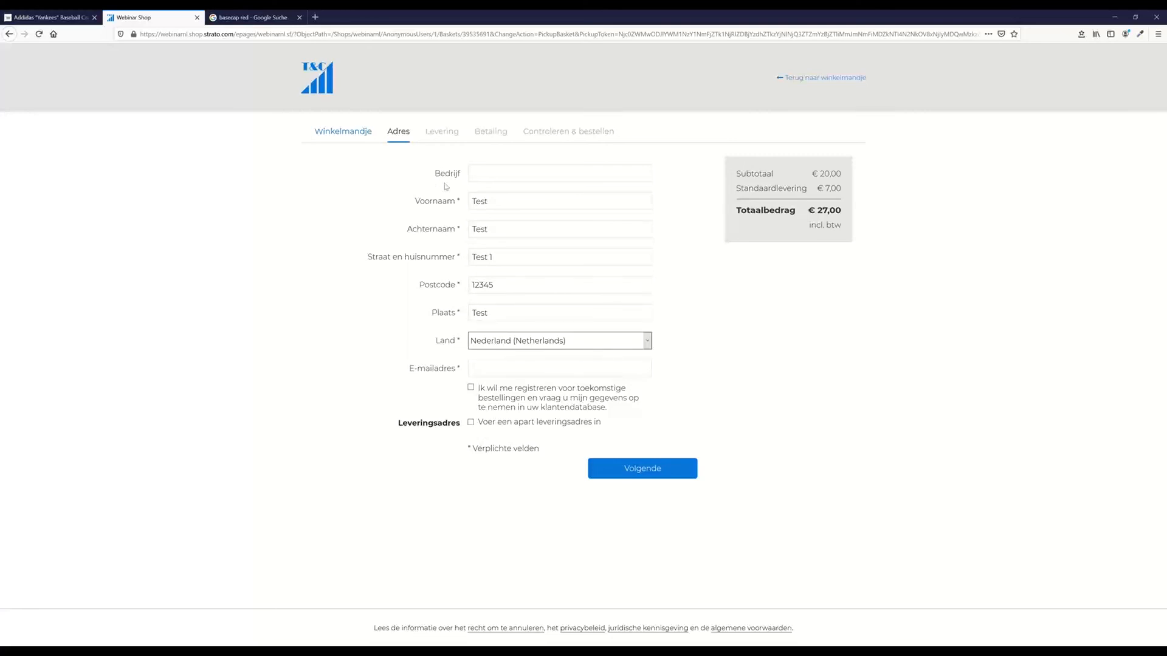
click(528, 284)
click(490, 369)
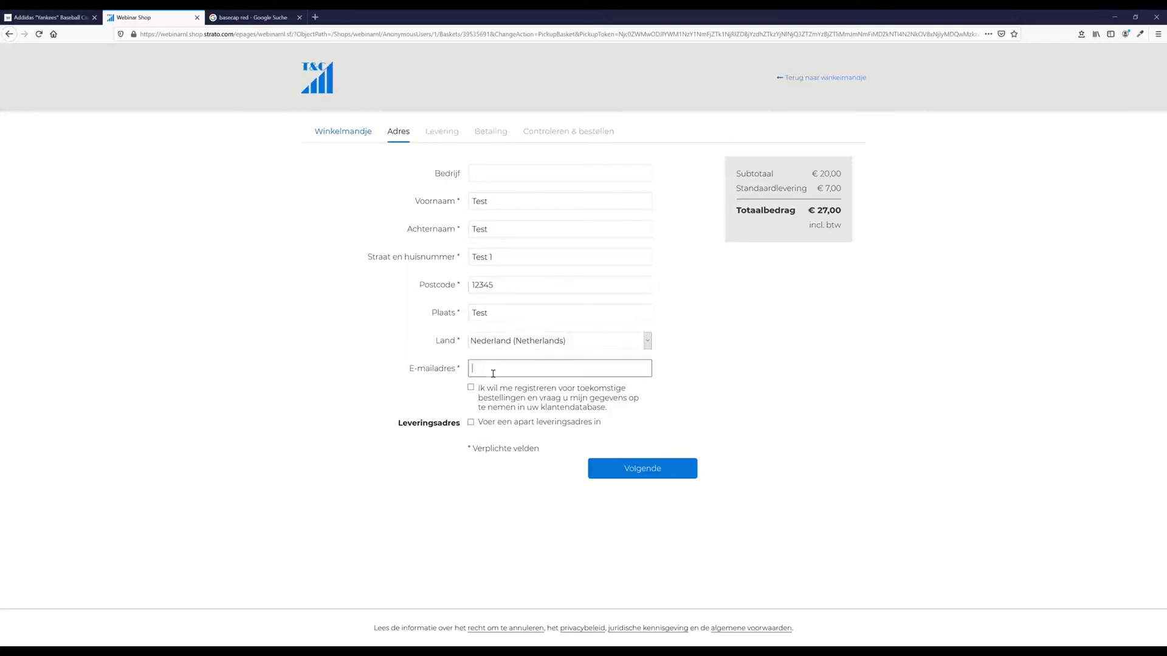
text(test@epages.de)
click(833, 373)
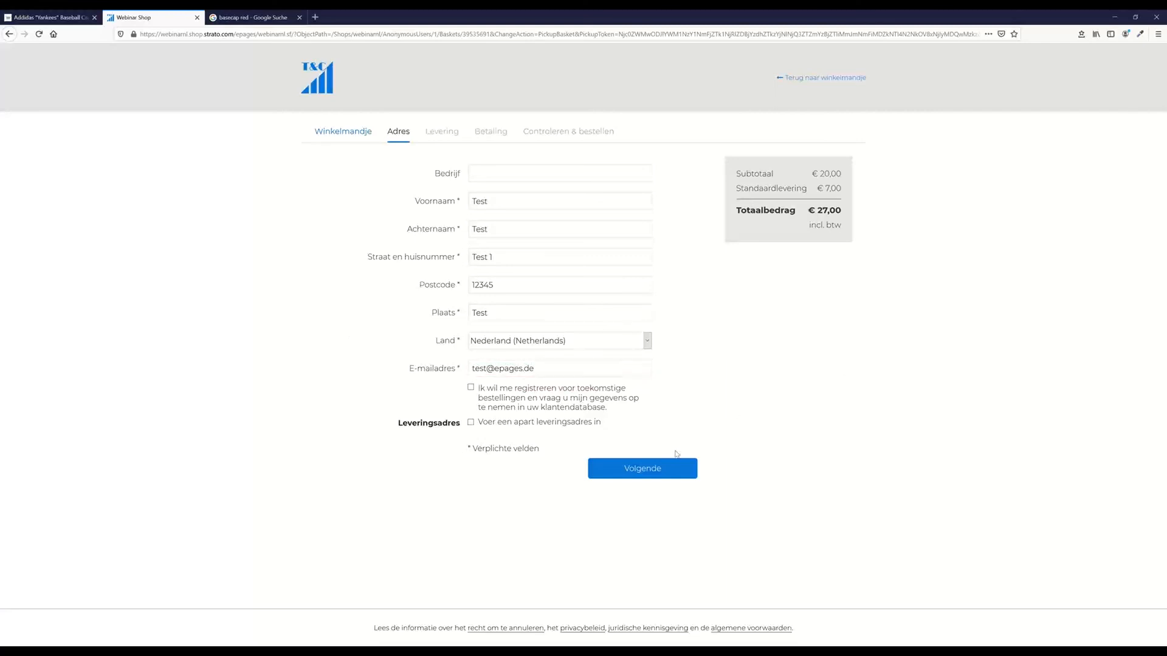
click(641, 474)
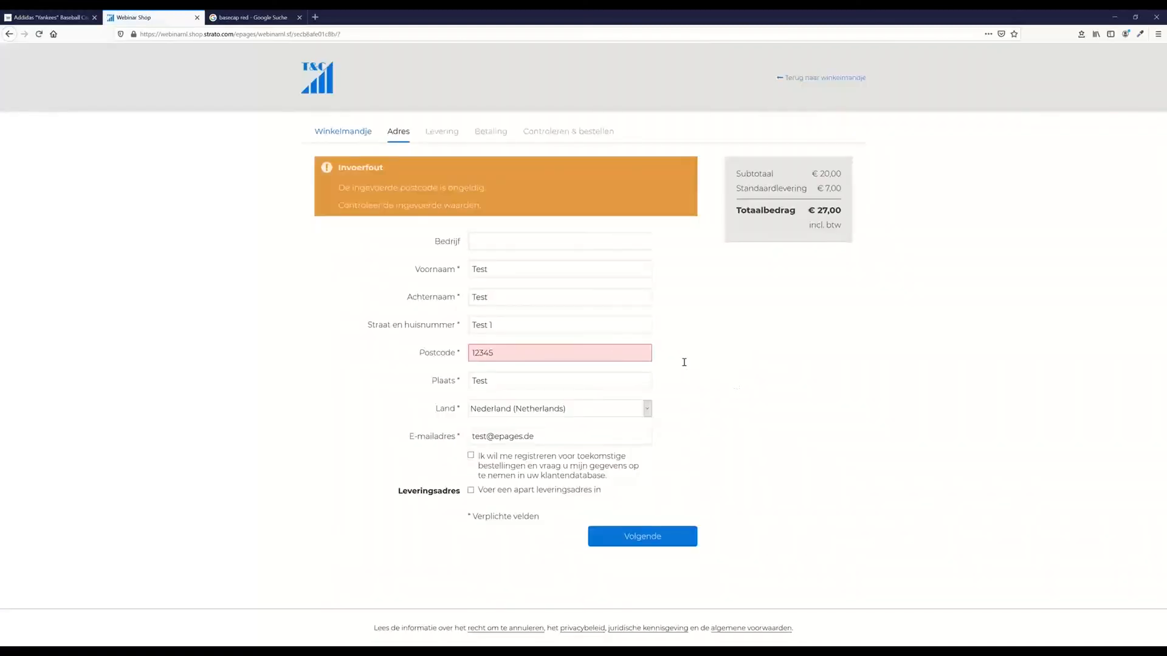
click(598, 349)
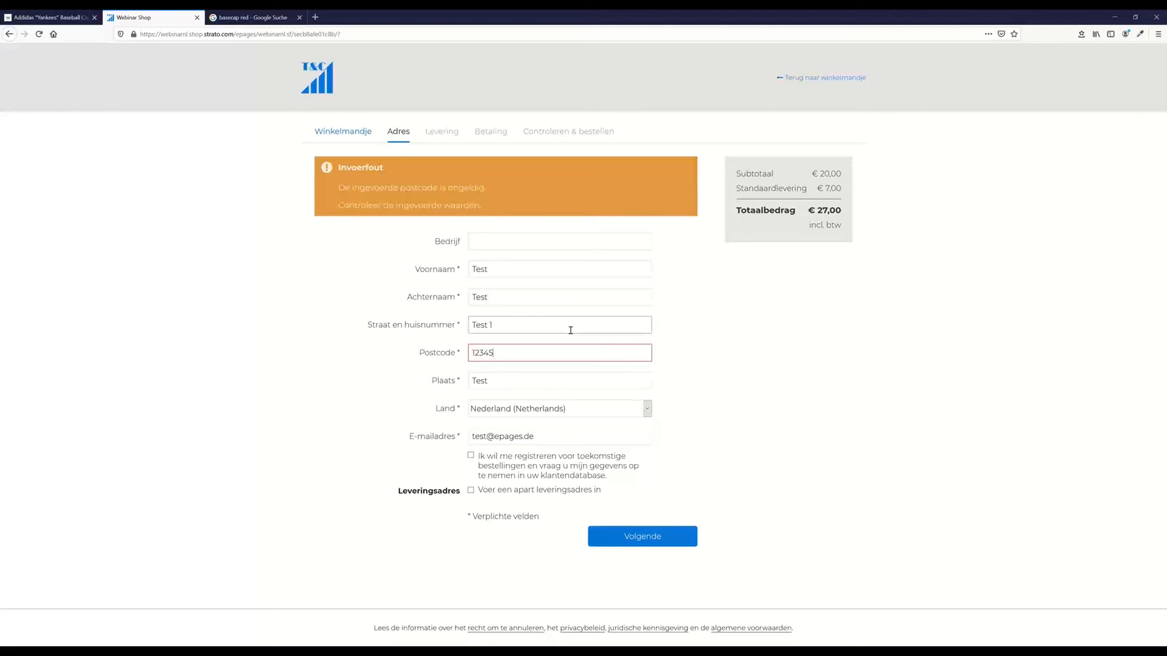
Replace the postcode with 1015DL and resubmit the address to reach delivery options
click(696, 536)
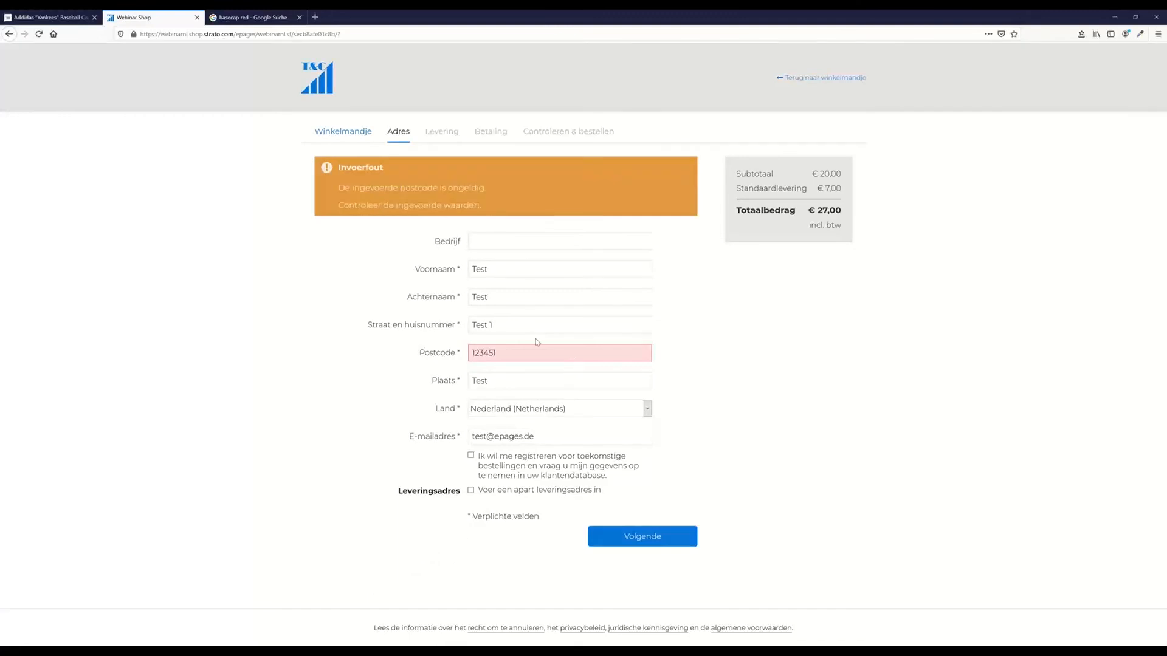
click(563, 353)
key(BackSpace)
key(BackSpace)
key(BackSpace)
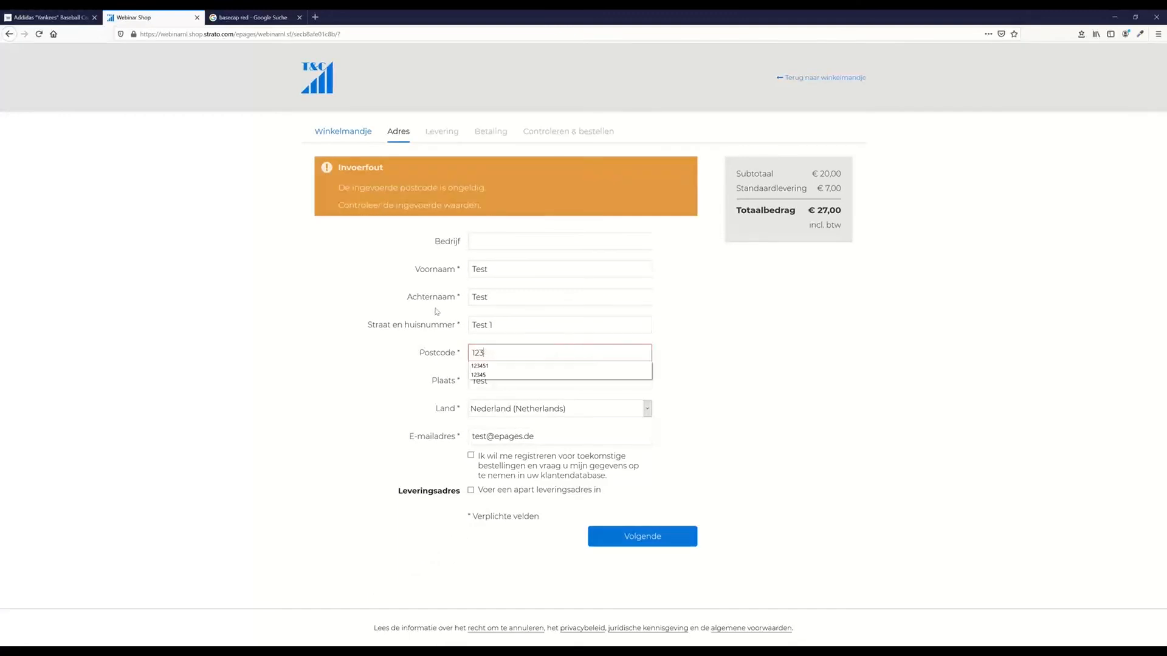
text(3)
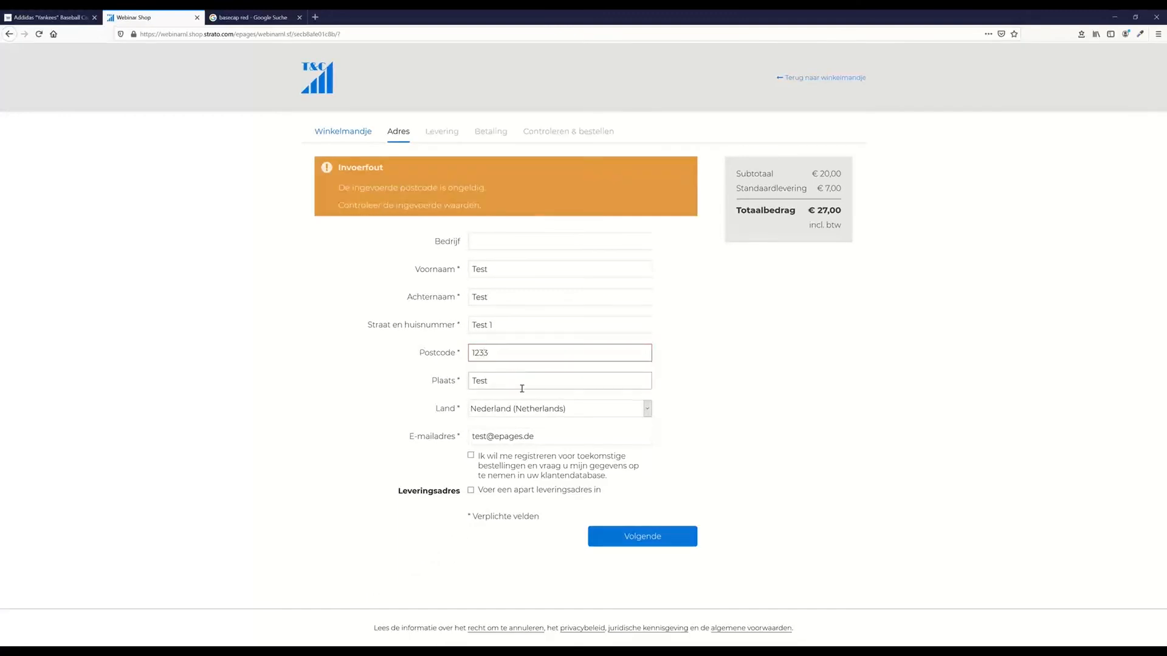
click(112, 112)
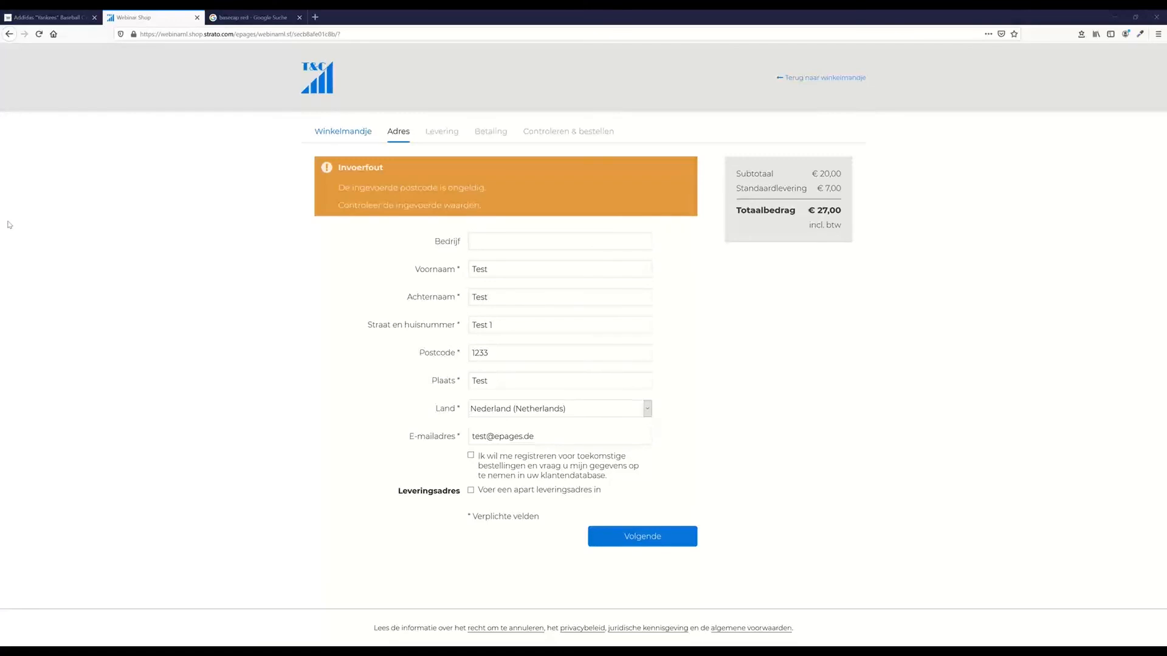
click(507, 349)
key(ctrl+a)
text(1015DL)
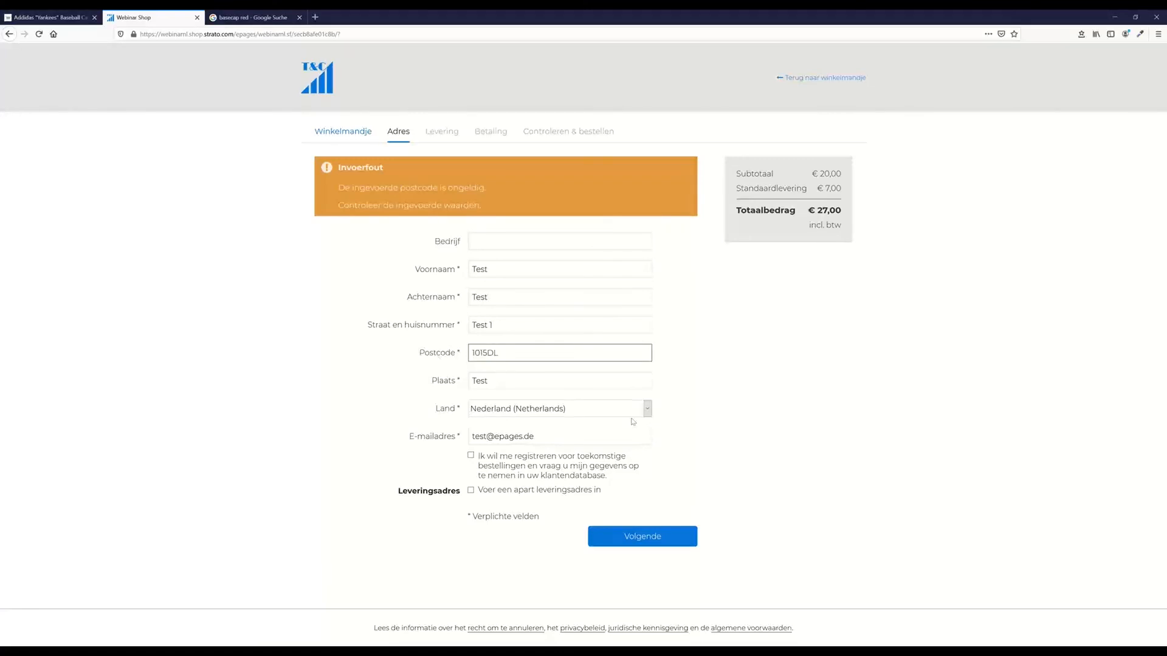
click(704, 513)
click(651, 538)
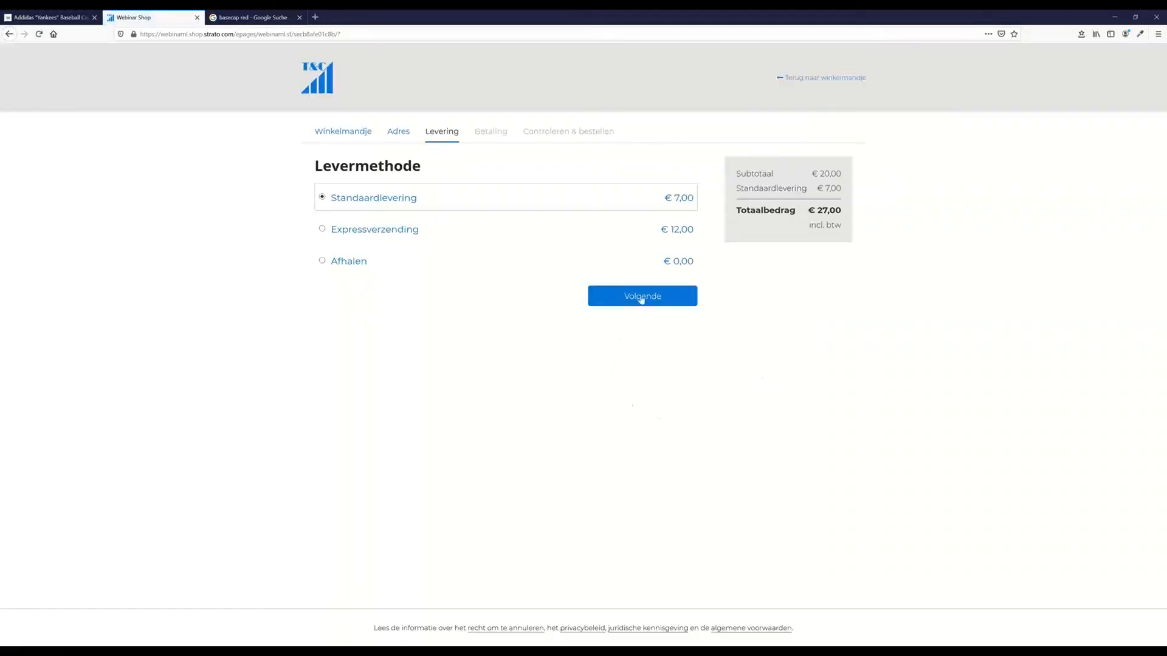
Accept standard delivery and payment to reach the order review, then open the cap's admin Algemeen page
click(649, 307)
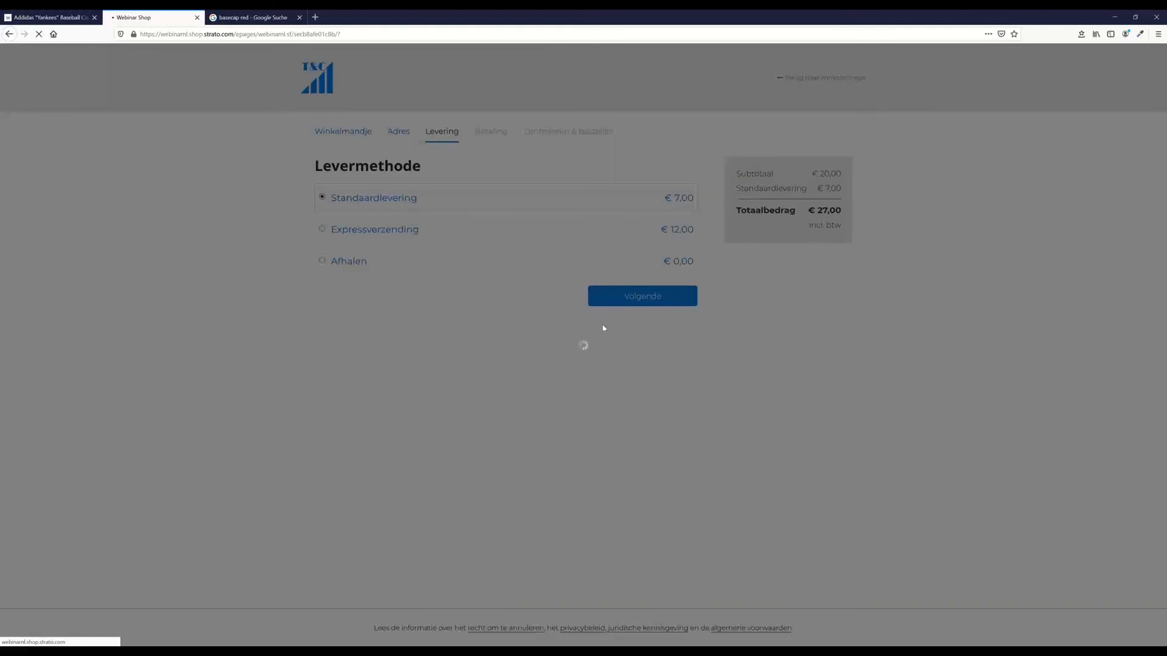
click(648, 317)
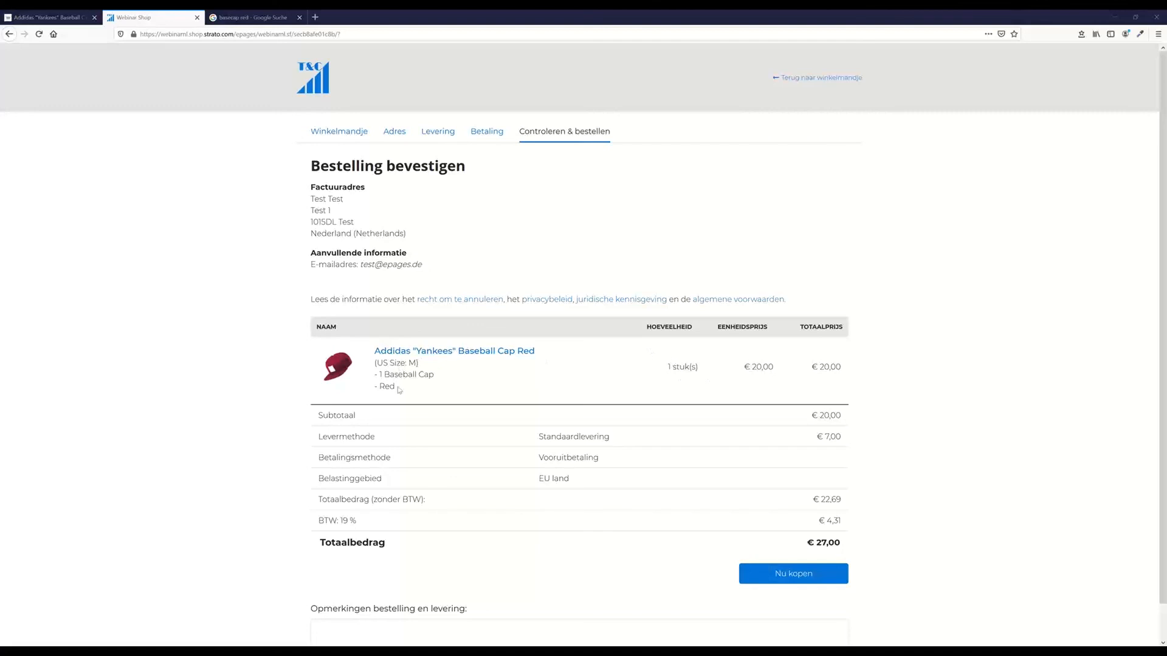
drag(396, 389, 371, 380)
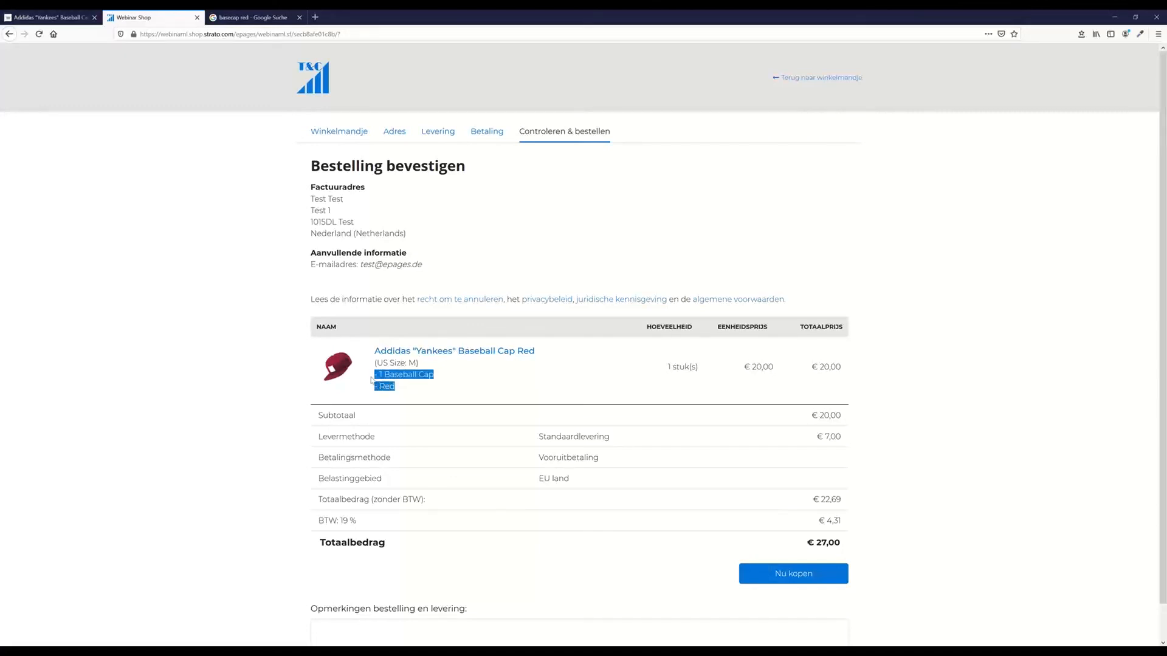
click(452, 398)
key(ctrl+Page_Up)
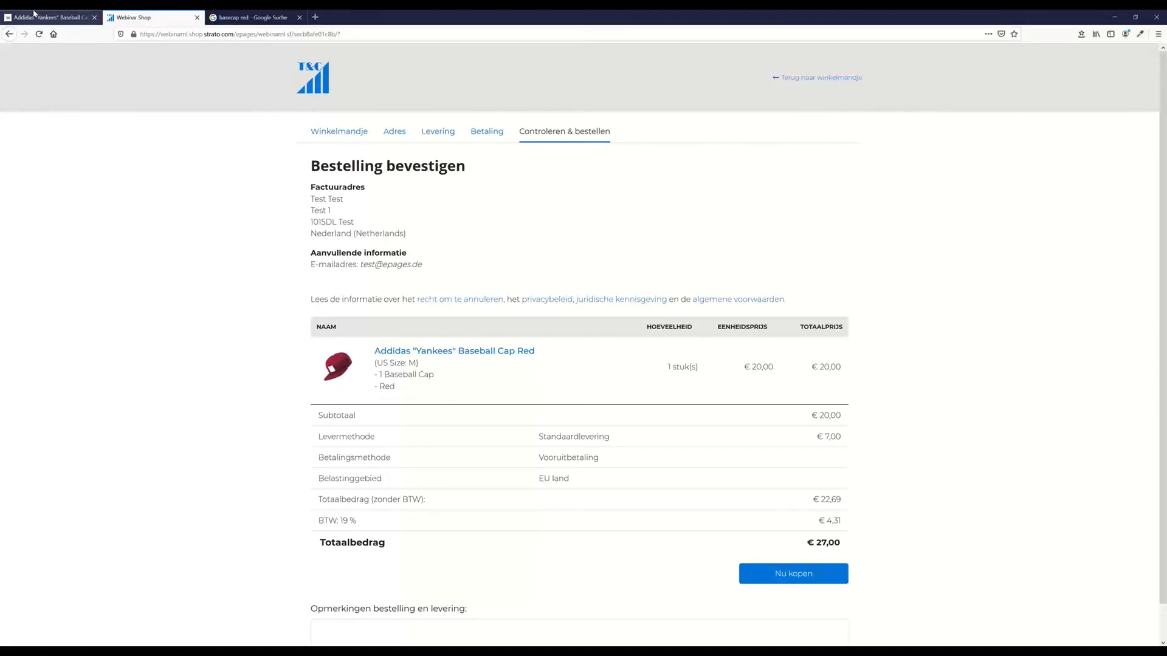
click(144, 142)
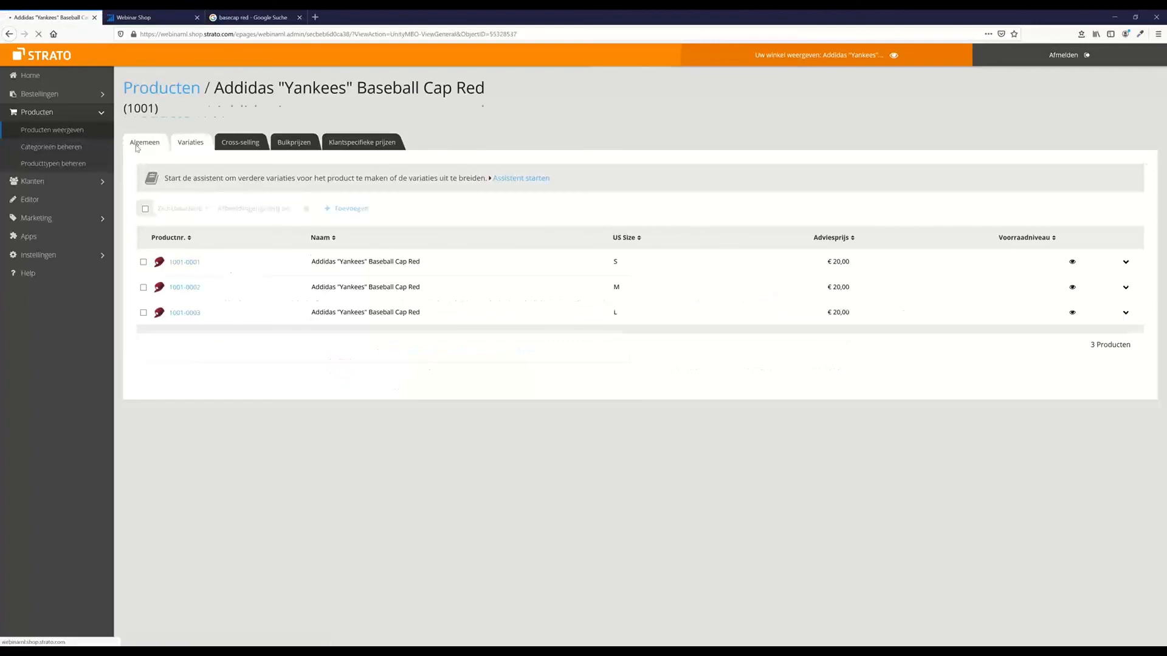
Scroll the cap's Algemeen form to the essential features, then return to the order review tab
scroll(373, 352, down, 5)
scroll(373, 352, down, 6)
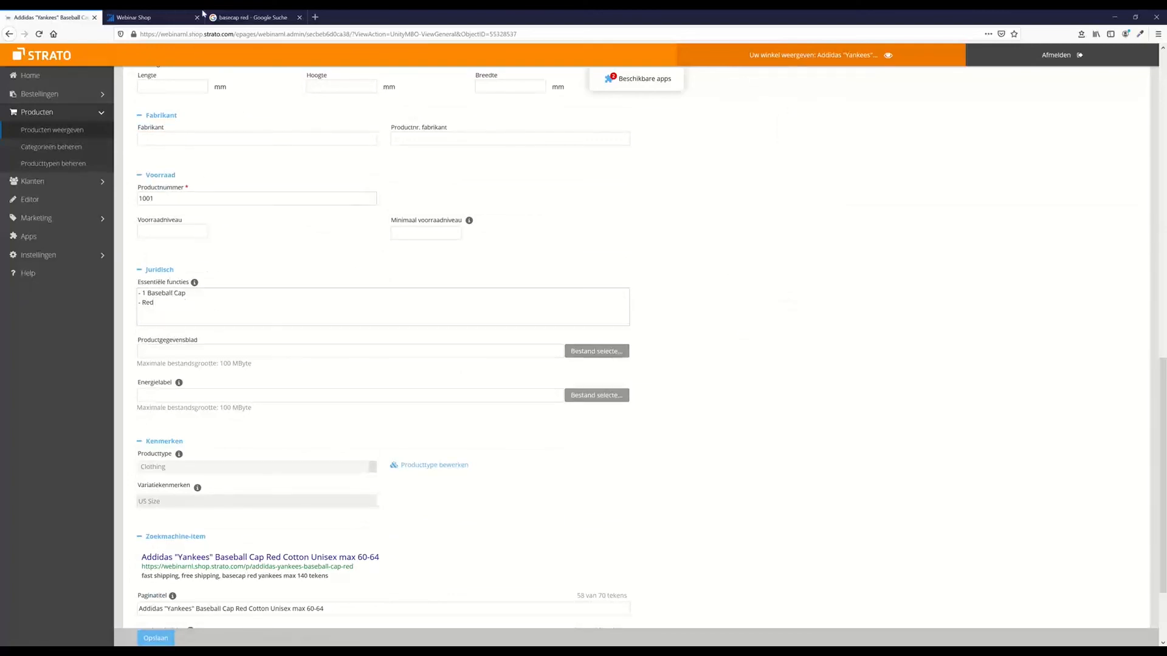
click(232, 15)
click(172, 15)
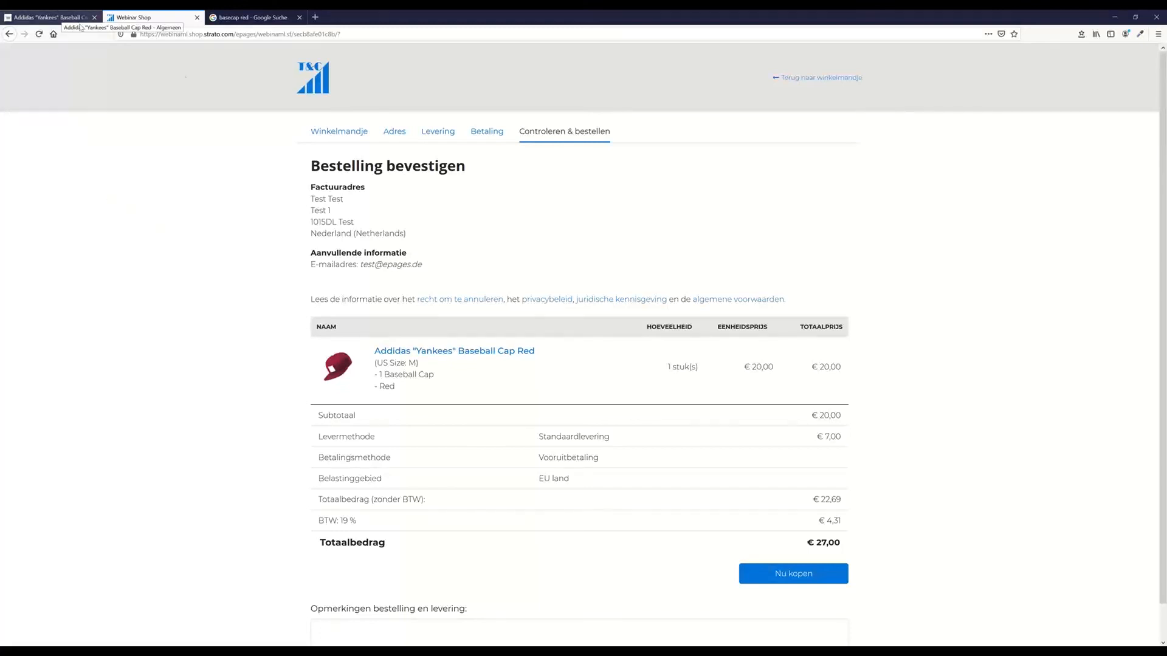
Show the Addidas "Yankees" Baseball Cap Red in the live storefront from its admin page
click(49, 17)
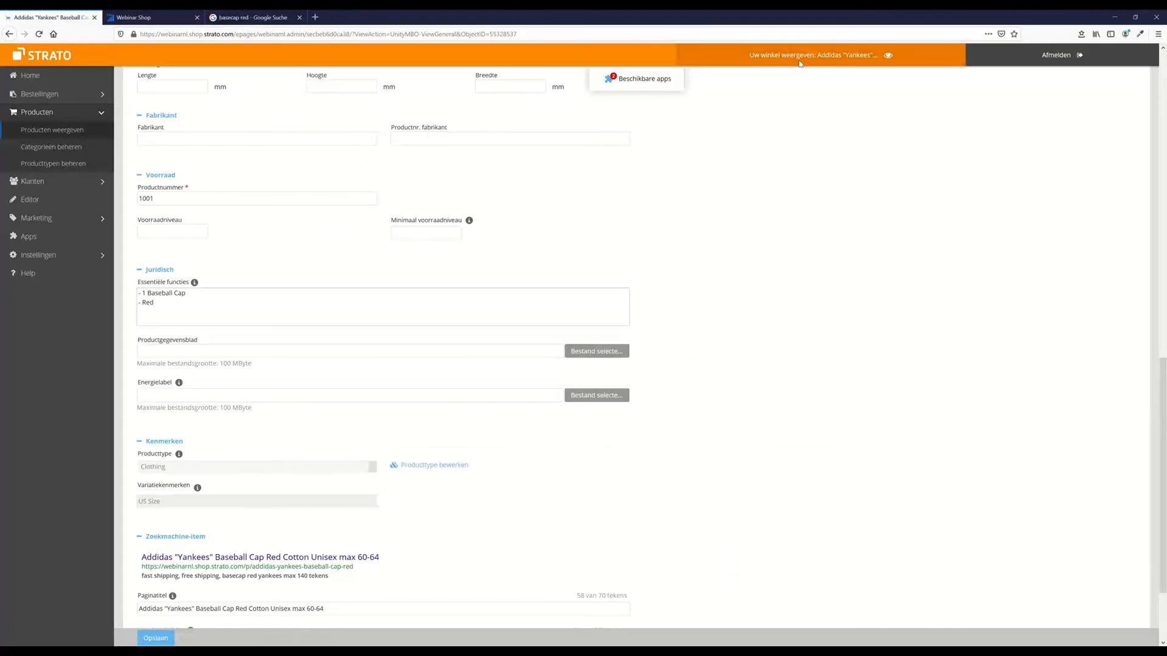
click(837, 56)
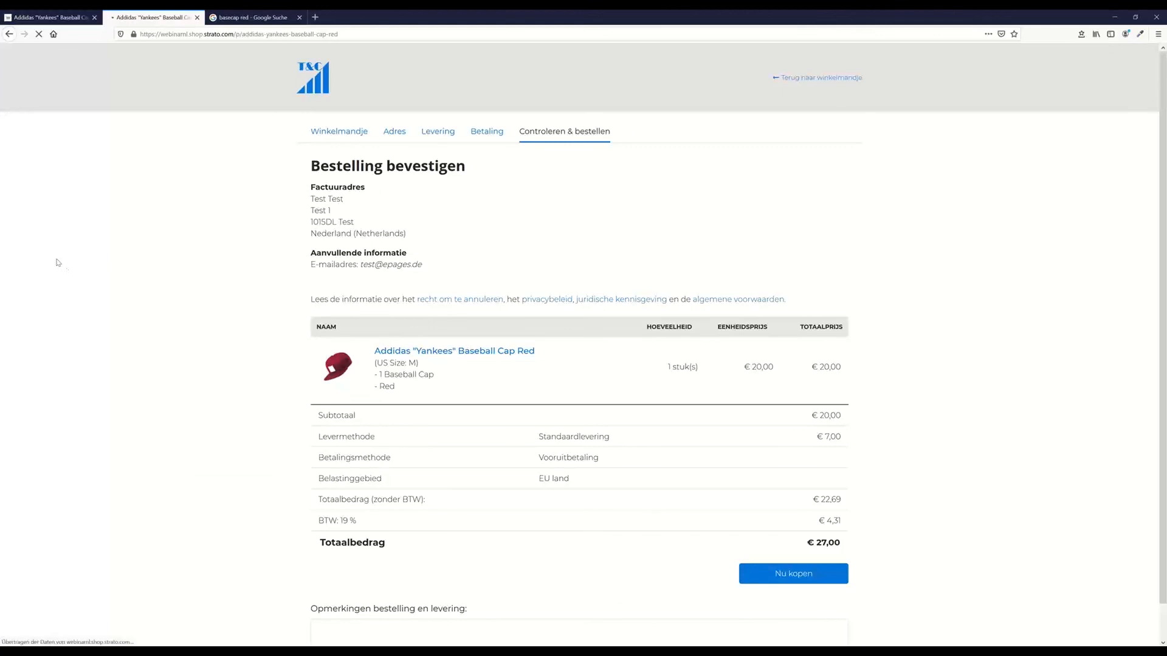
click(370, 35)
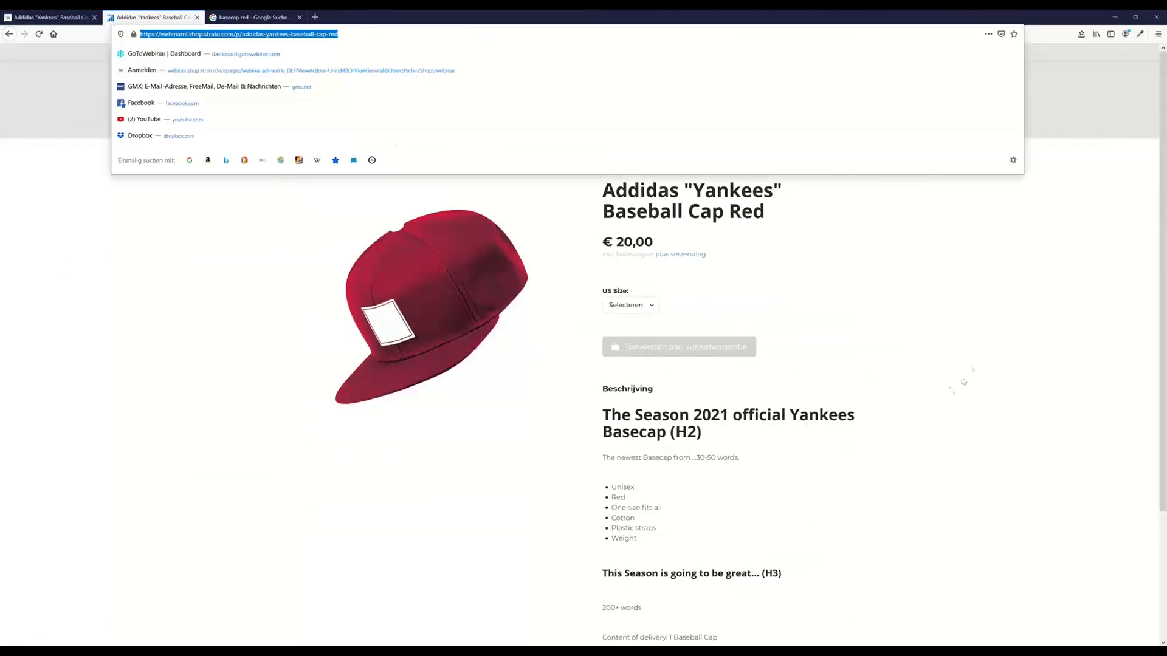
click(952, 357)
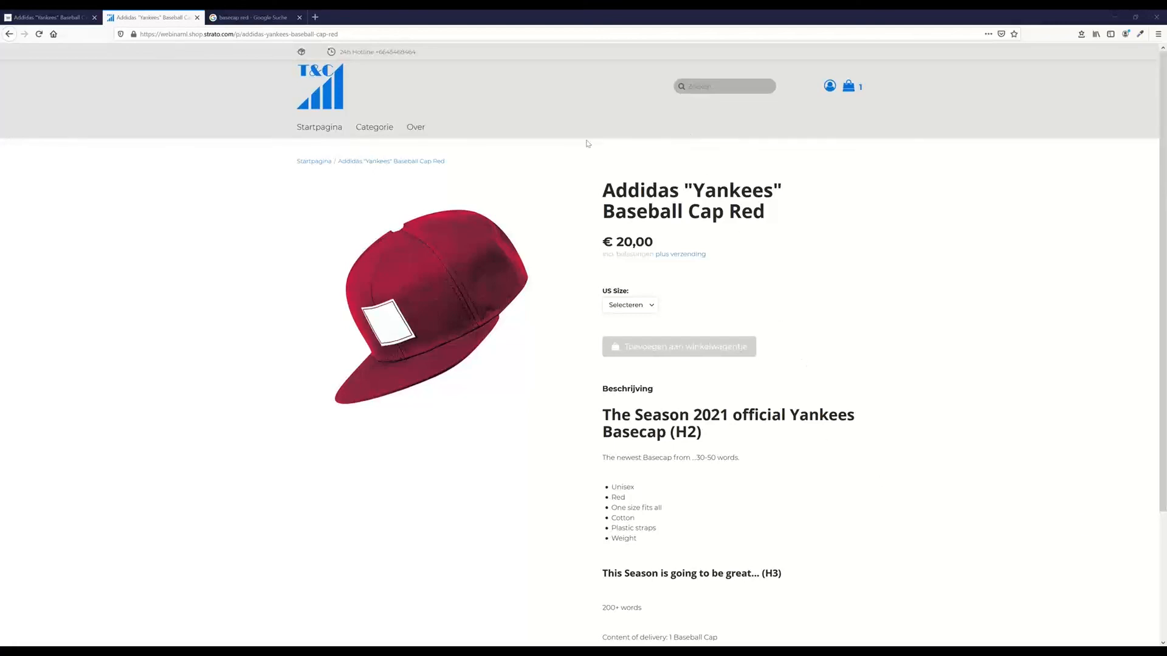
Scroll through the cap's product page to review its €20,00 price, US Size choice and description
scroll(673, 483, down, 3)
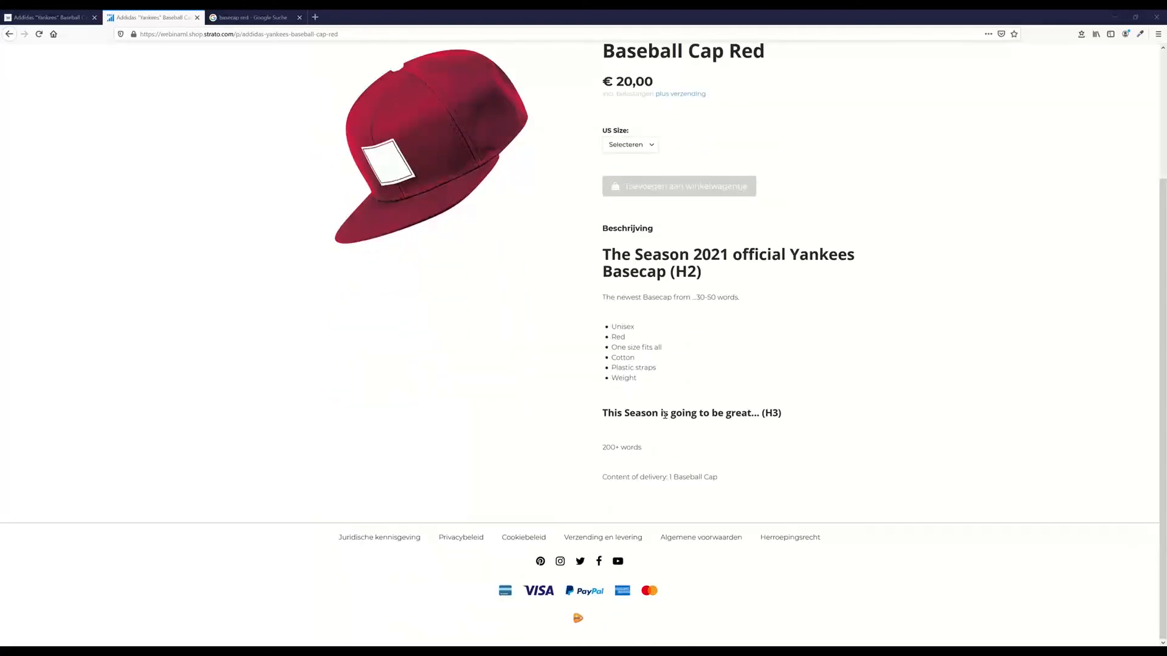
scroll(672, 415, up, 3)
scroll(719, 472, down, 3)
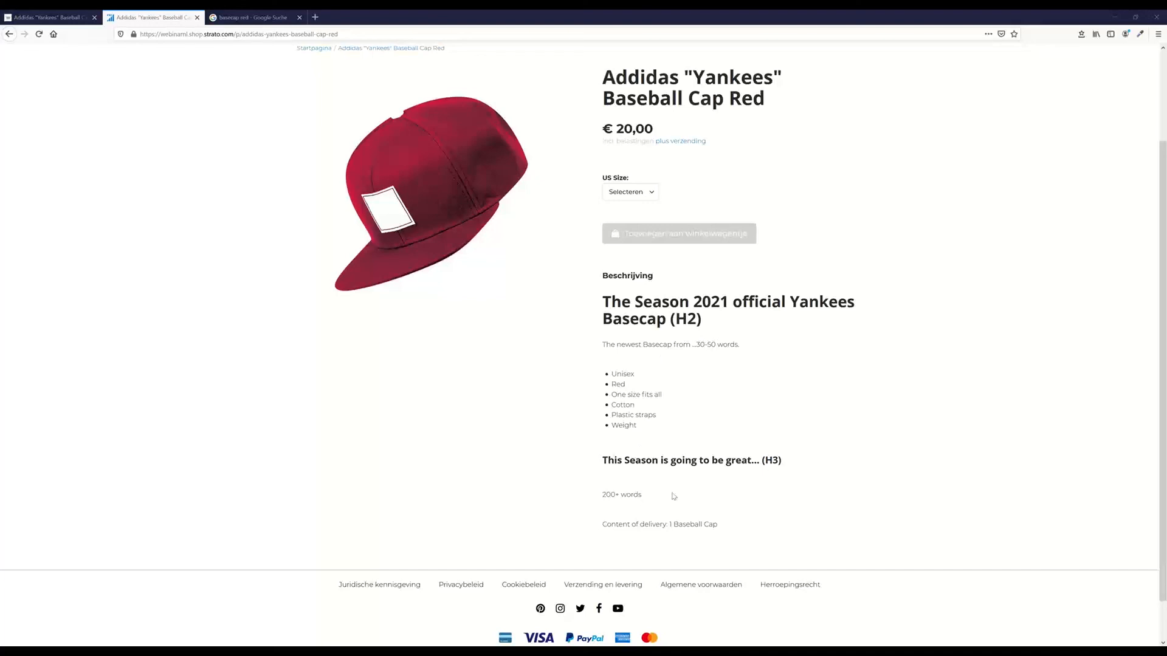
scroll(732, 501, up, 3)
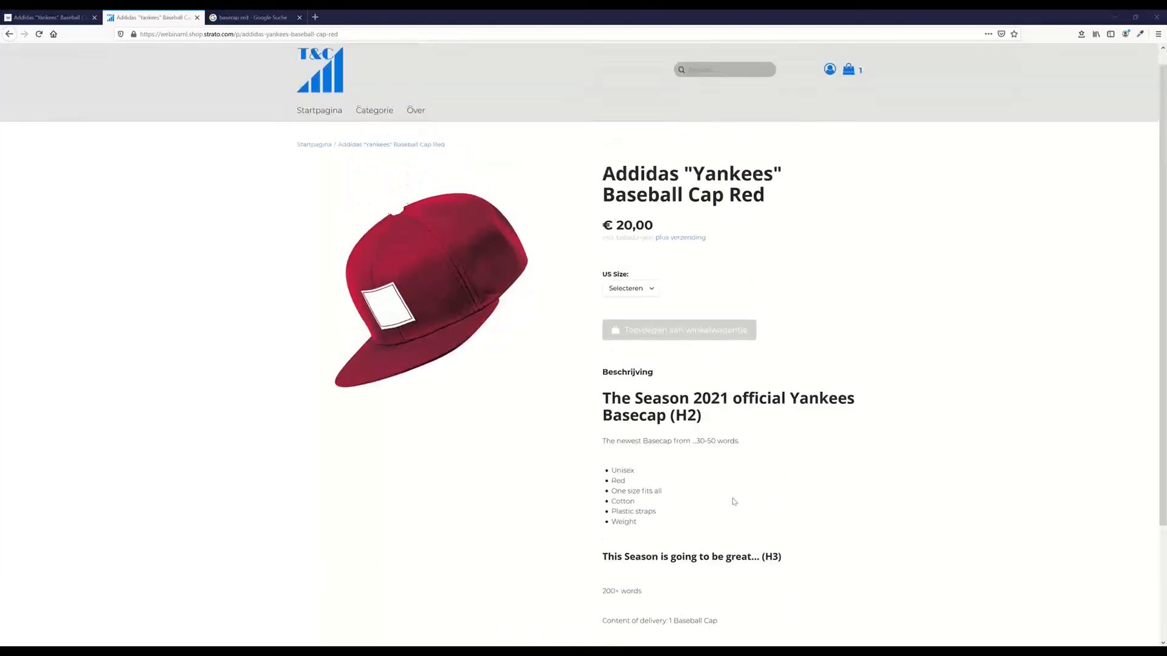